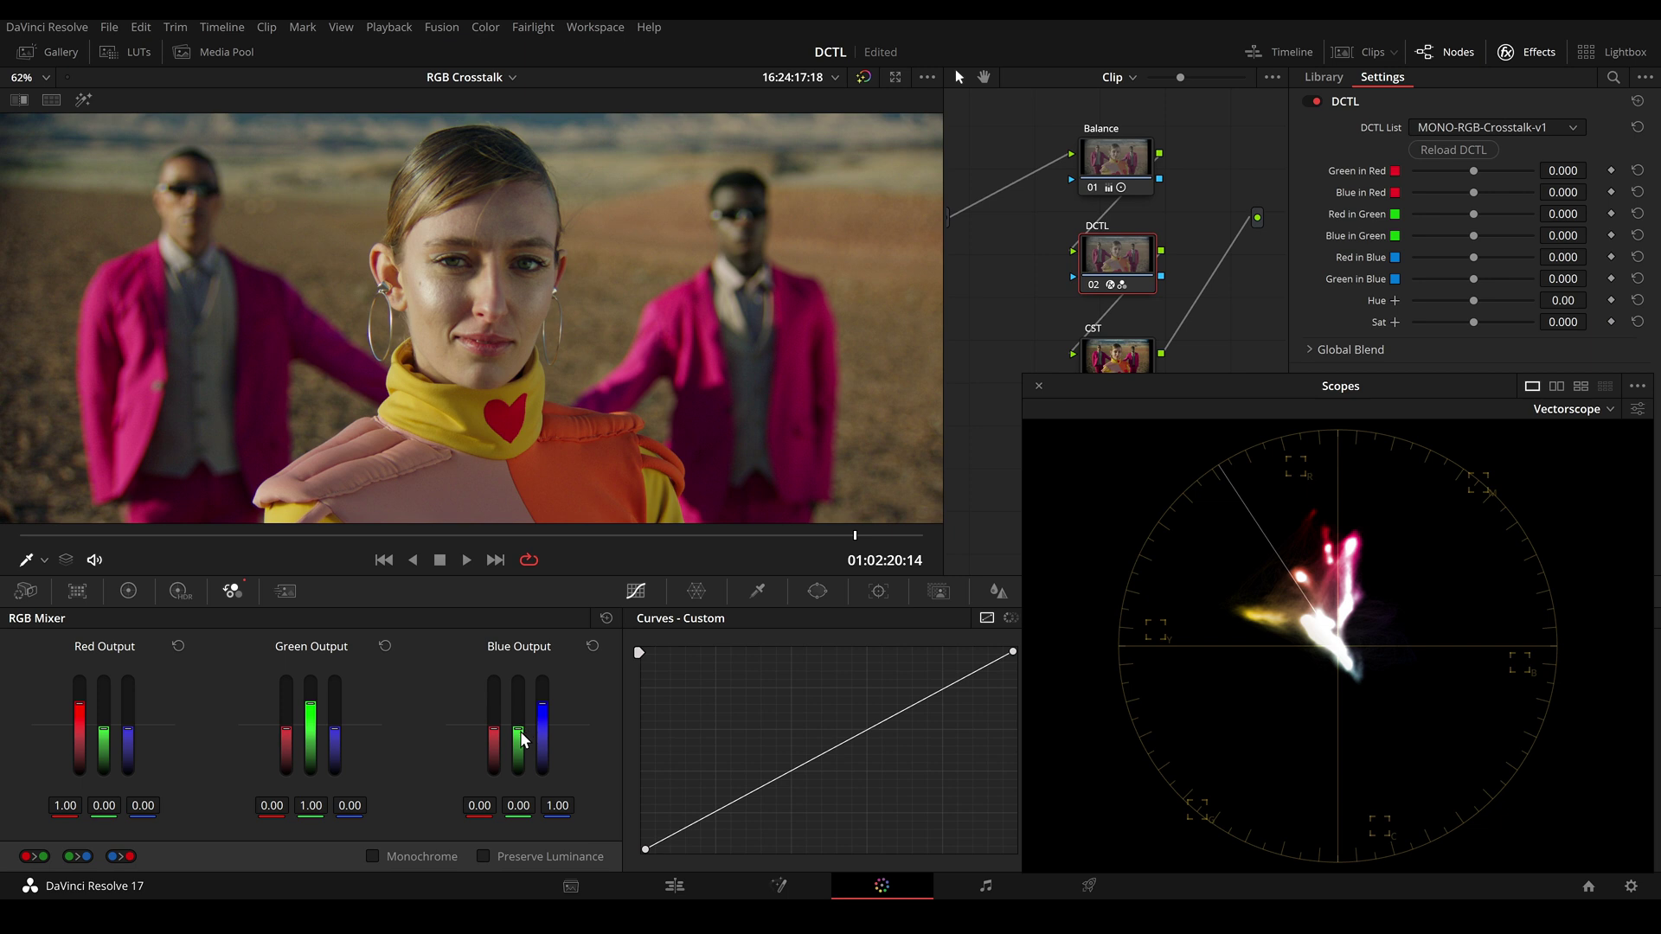
# - Set the RGB Mixer's Blue Output on the DCTL node to 1.00 green and 0.00 blue
pyautogui.moveTo(520, 730); pyautogui.dragTo(521, 720)
pyautogui.doubleClick(523, 805)
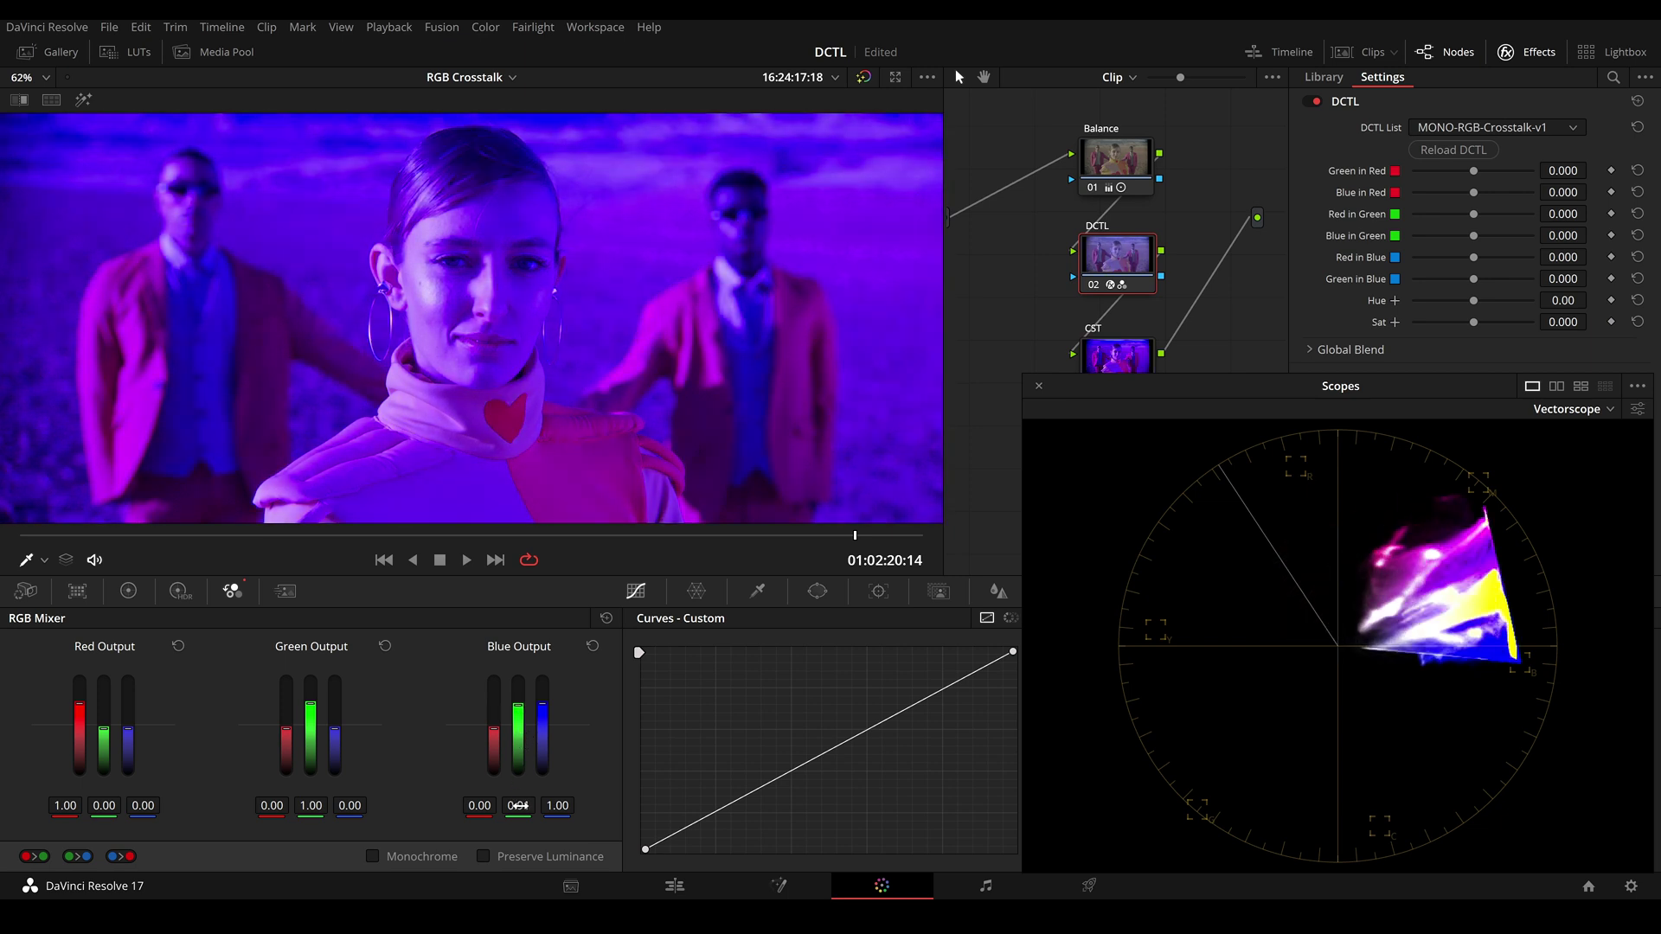
pyautogui.write('1')
pyautogui.press('Return')
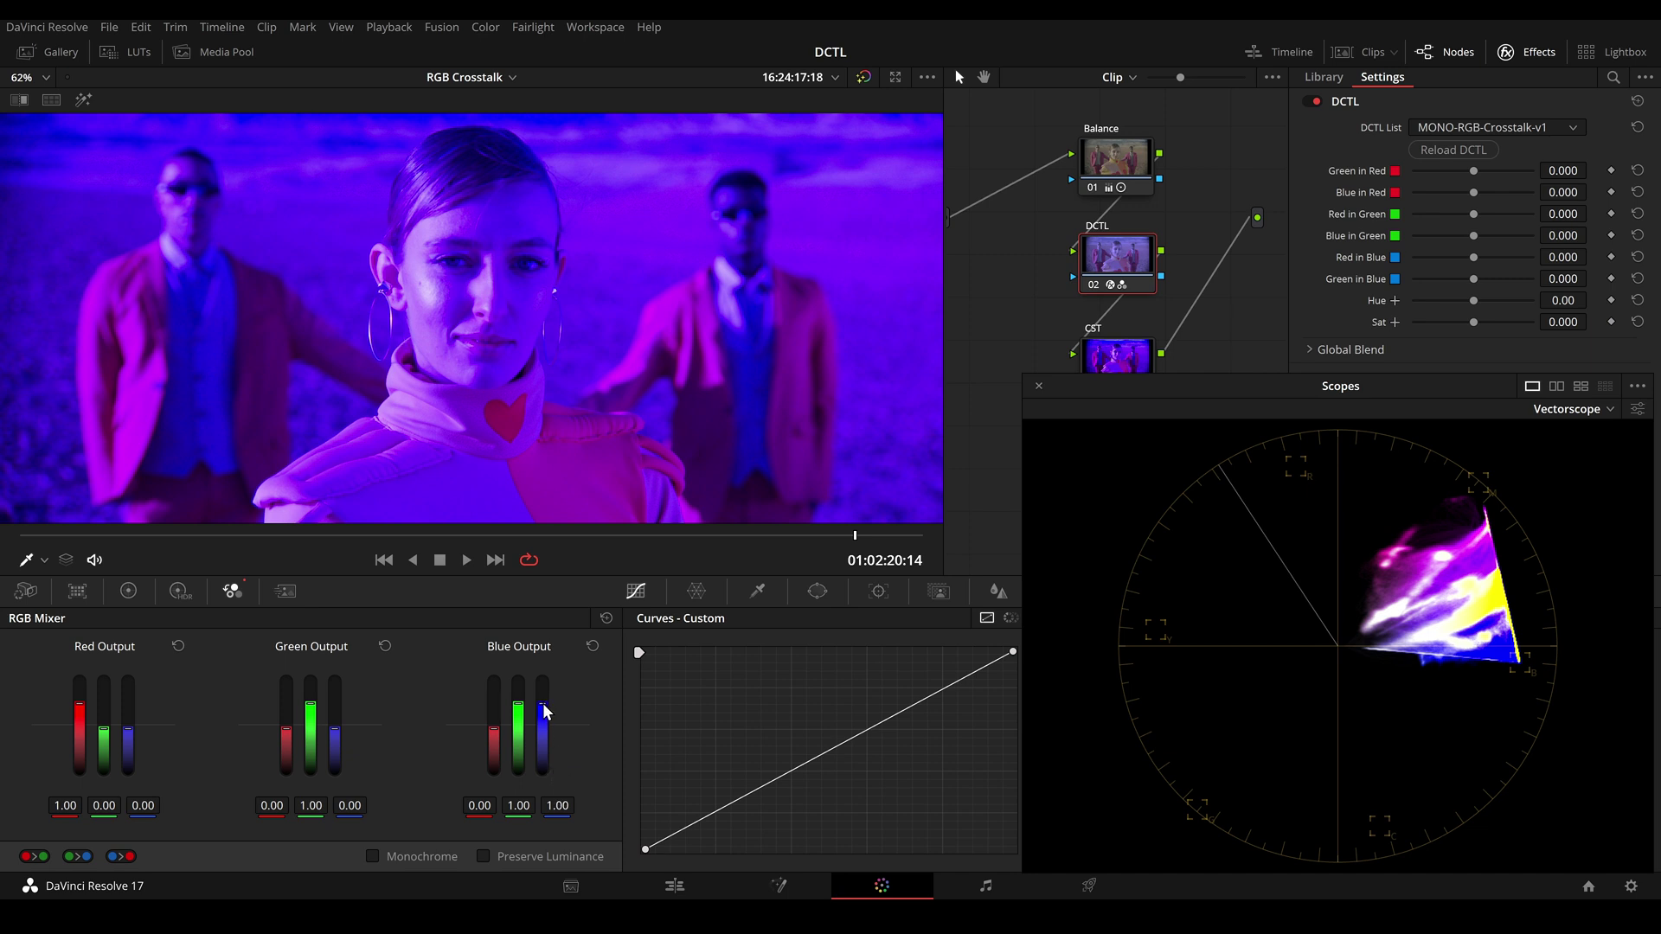
pyautogui.moveTo(560, 805)
pyautogui.mouseDown()
pyautogui.moveTo(484, 804)
pyautogui.moveTo(543, 806)
pyautogui.mouseUp()
pyautogui.click(560, 803)
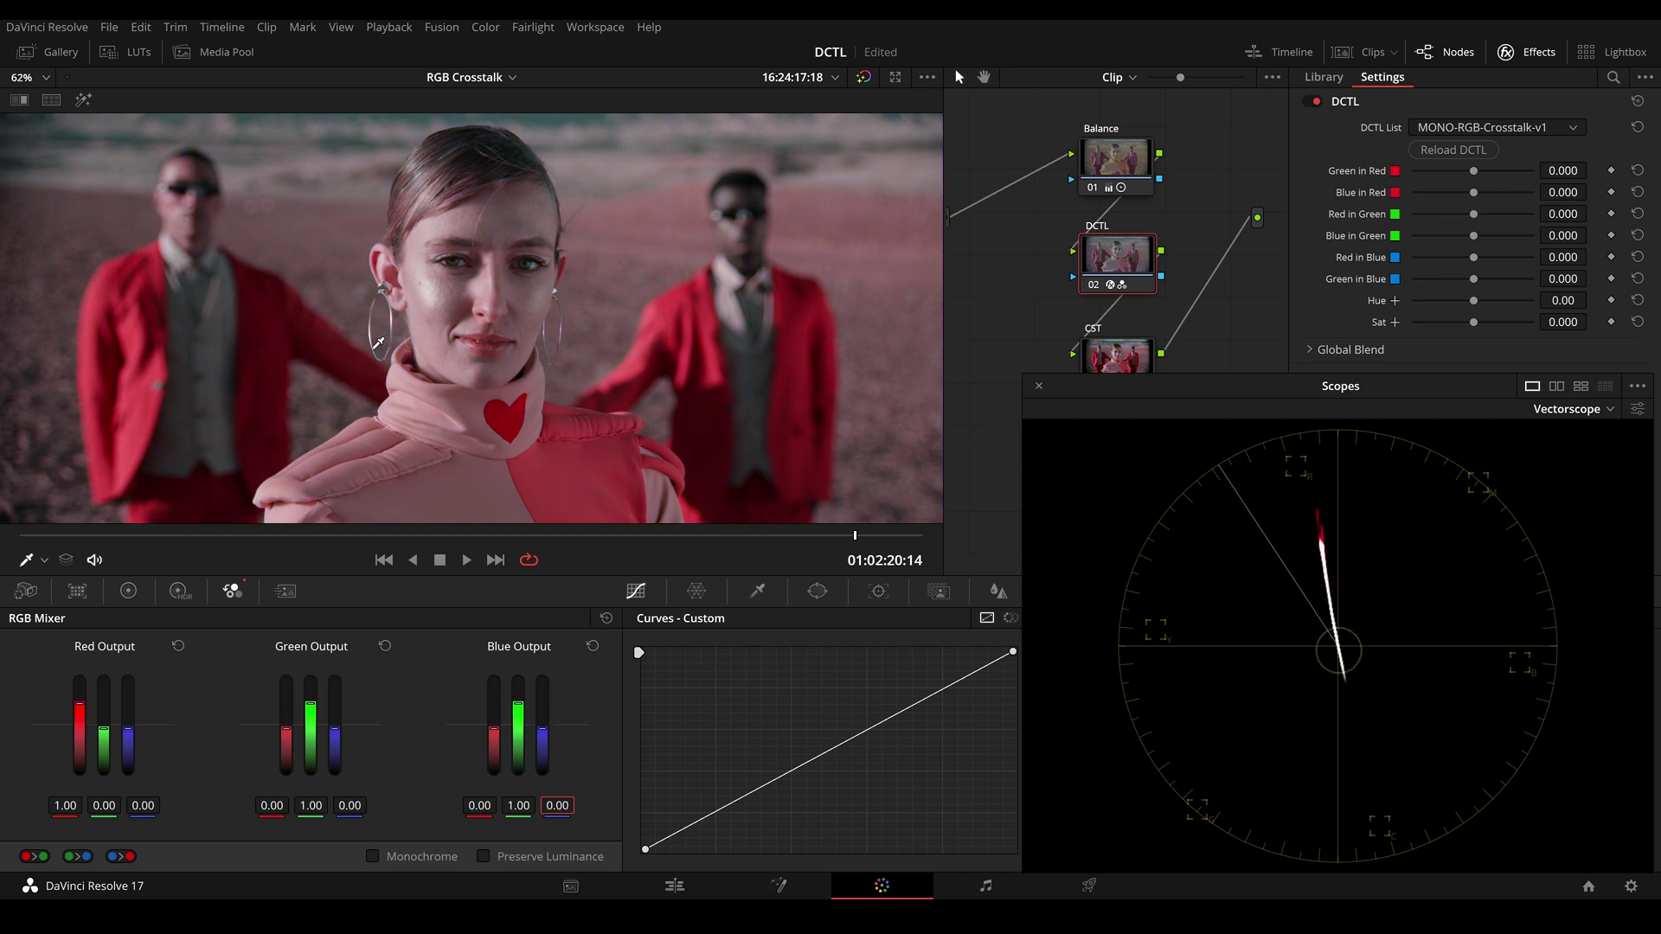
# - Add a serial node after the DCTL node and set its Hue to 43.00 and Saturation to 83.40
pyautogui.hotkey('alt', 's')
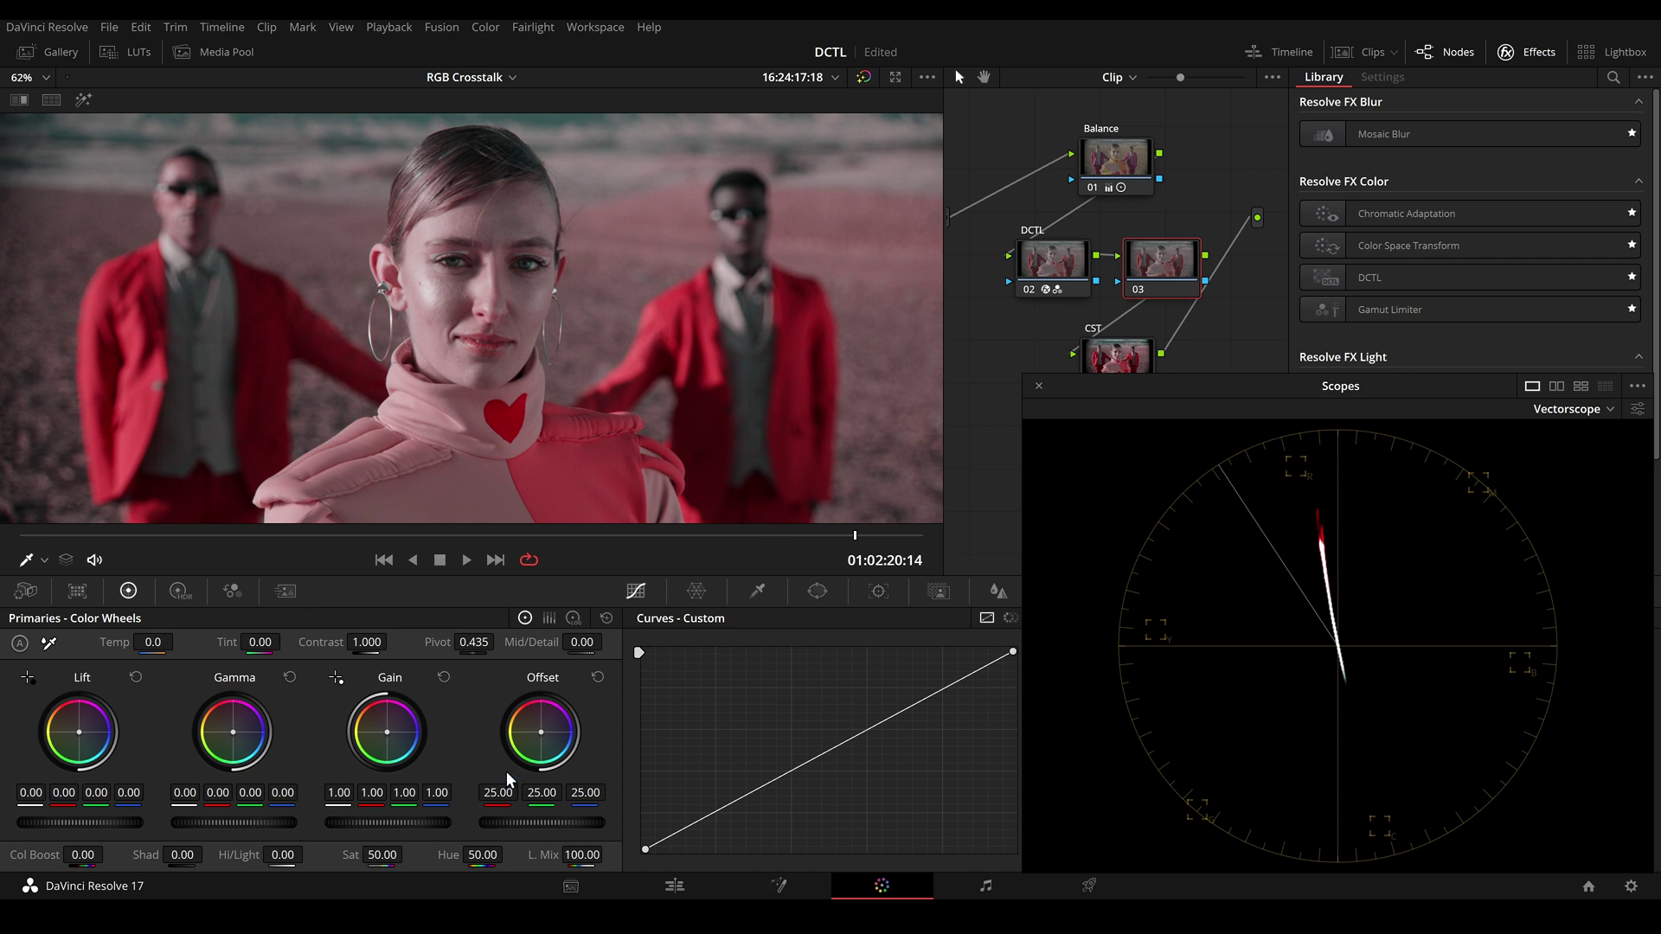
pyautogui.moveTo(482, 855)
pyautogui.mouseDown()
pyautogui.moveTo(389, 855)
pyautogui.moveTo(403, 855)
pyautogui.mouseUp()
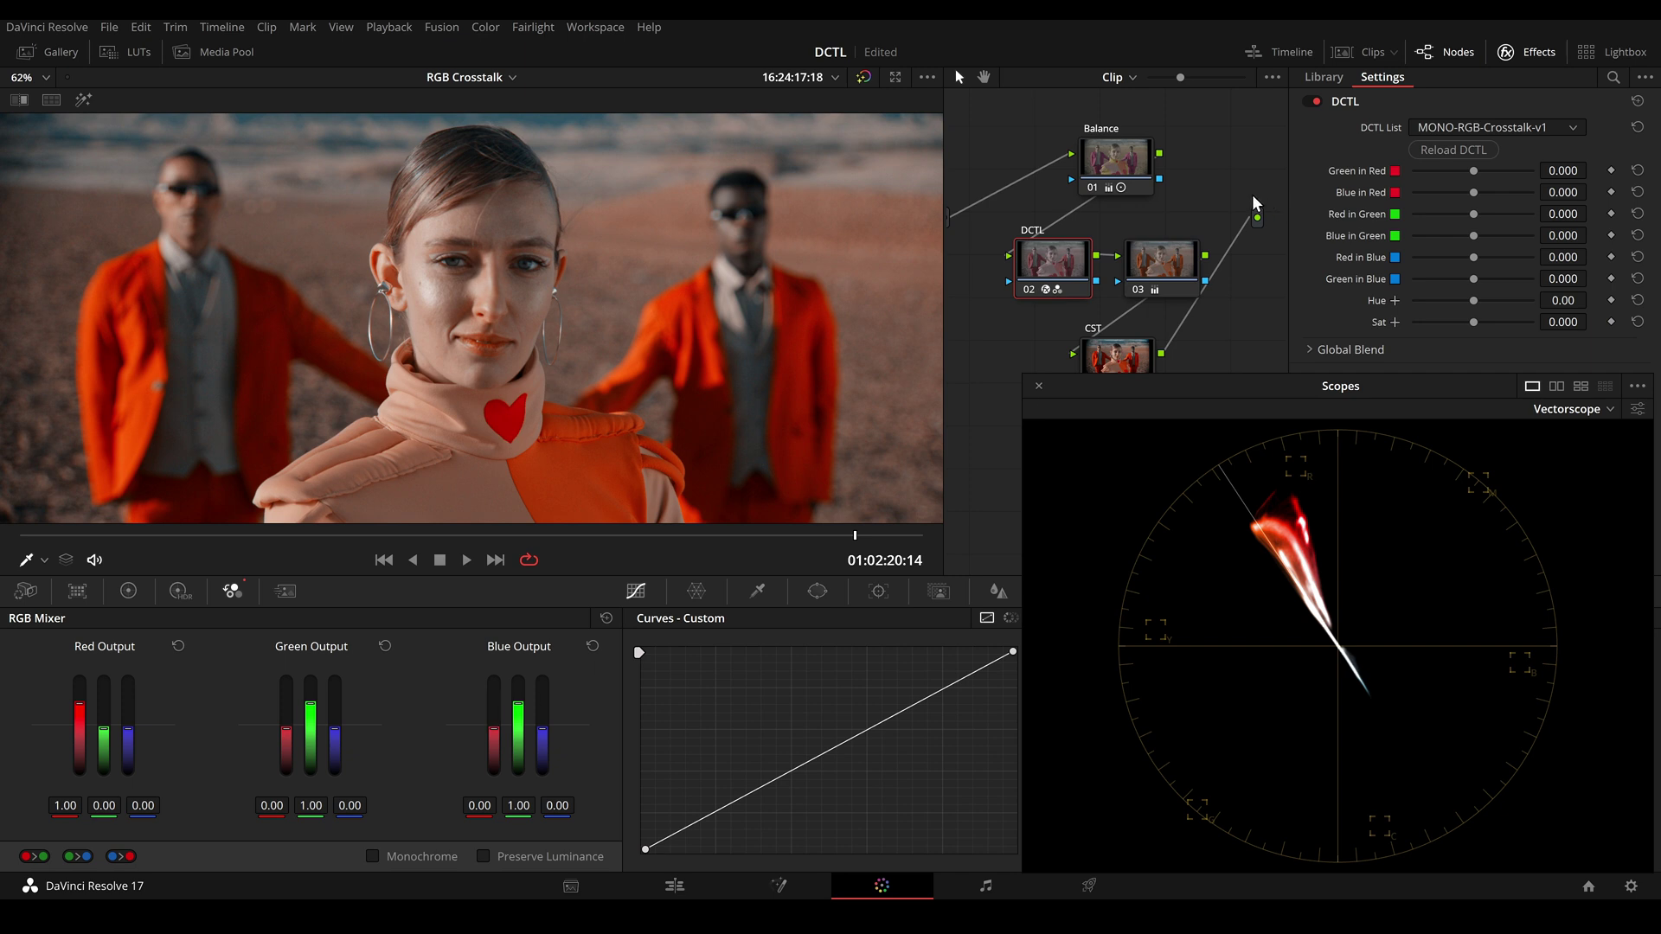
# - Delete the hue-adjustment node and move the DCTL node back between Balance and CST
pyautogui.click(1197, 272)
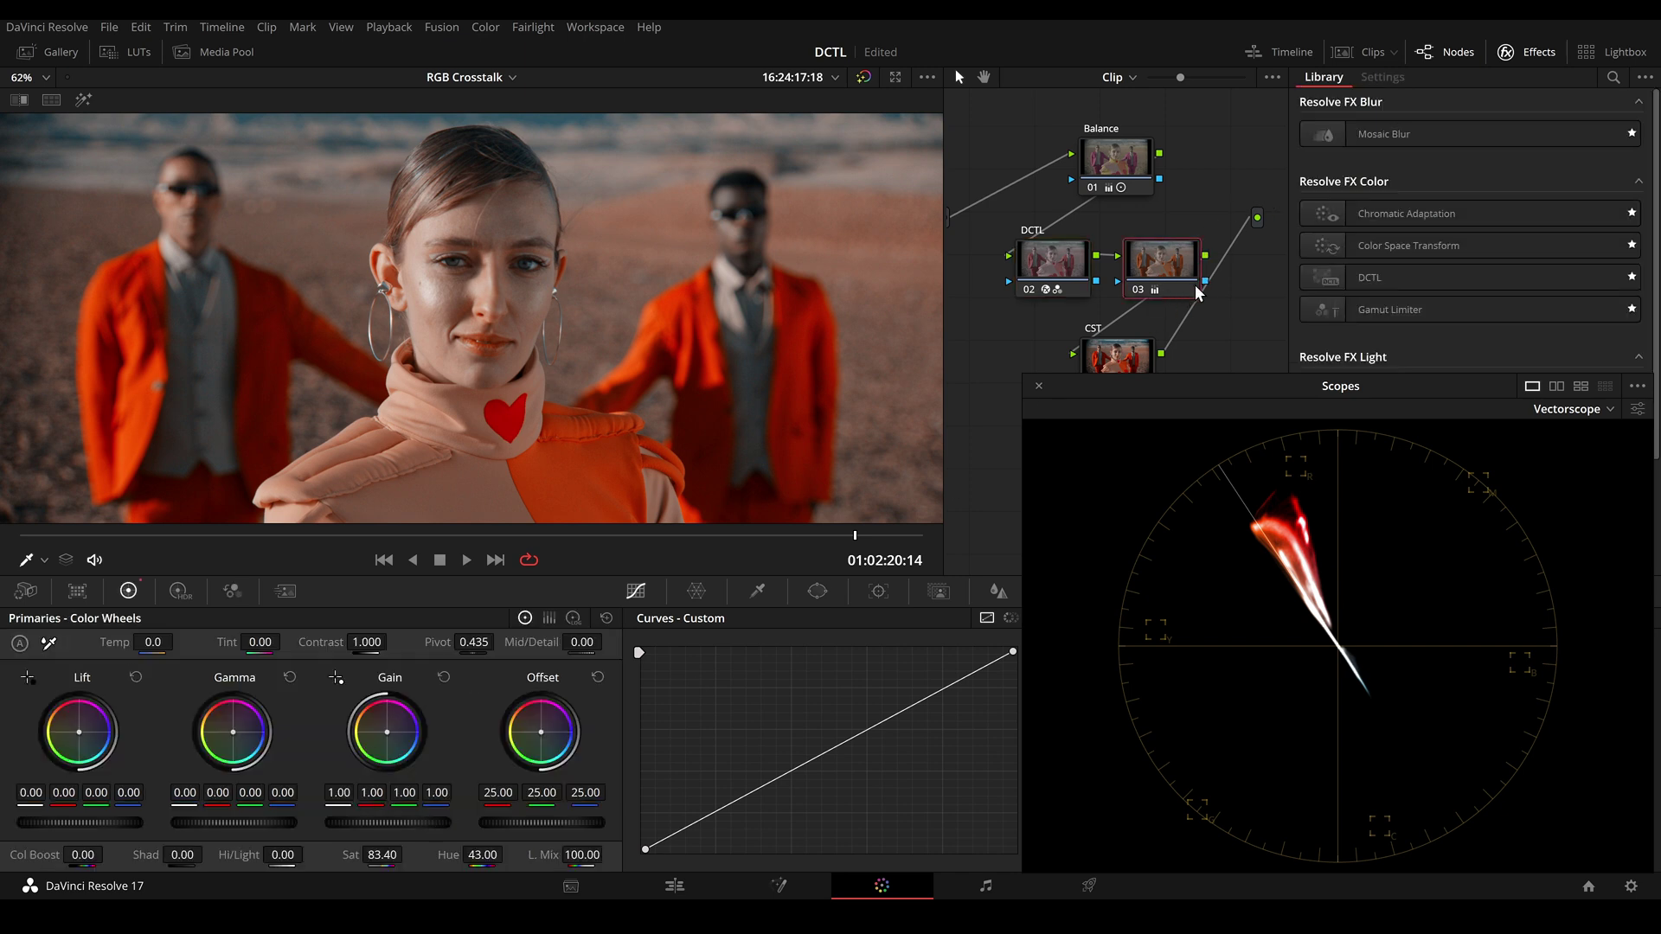
pyautogui.press('Delete')
pyautogui.moveTo(1063, 271); pyautogui.dragTo(1104, 269)
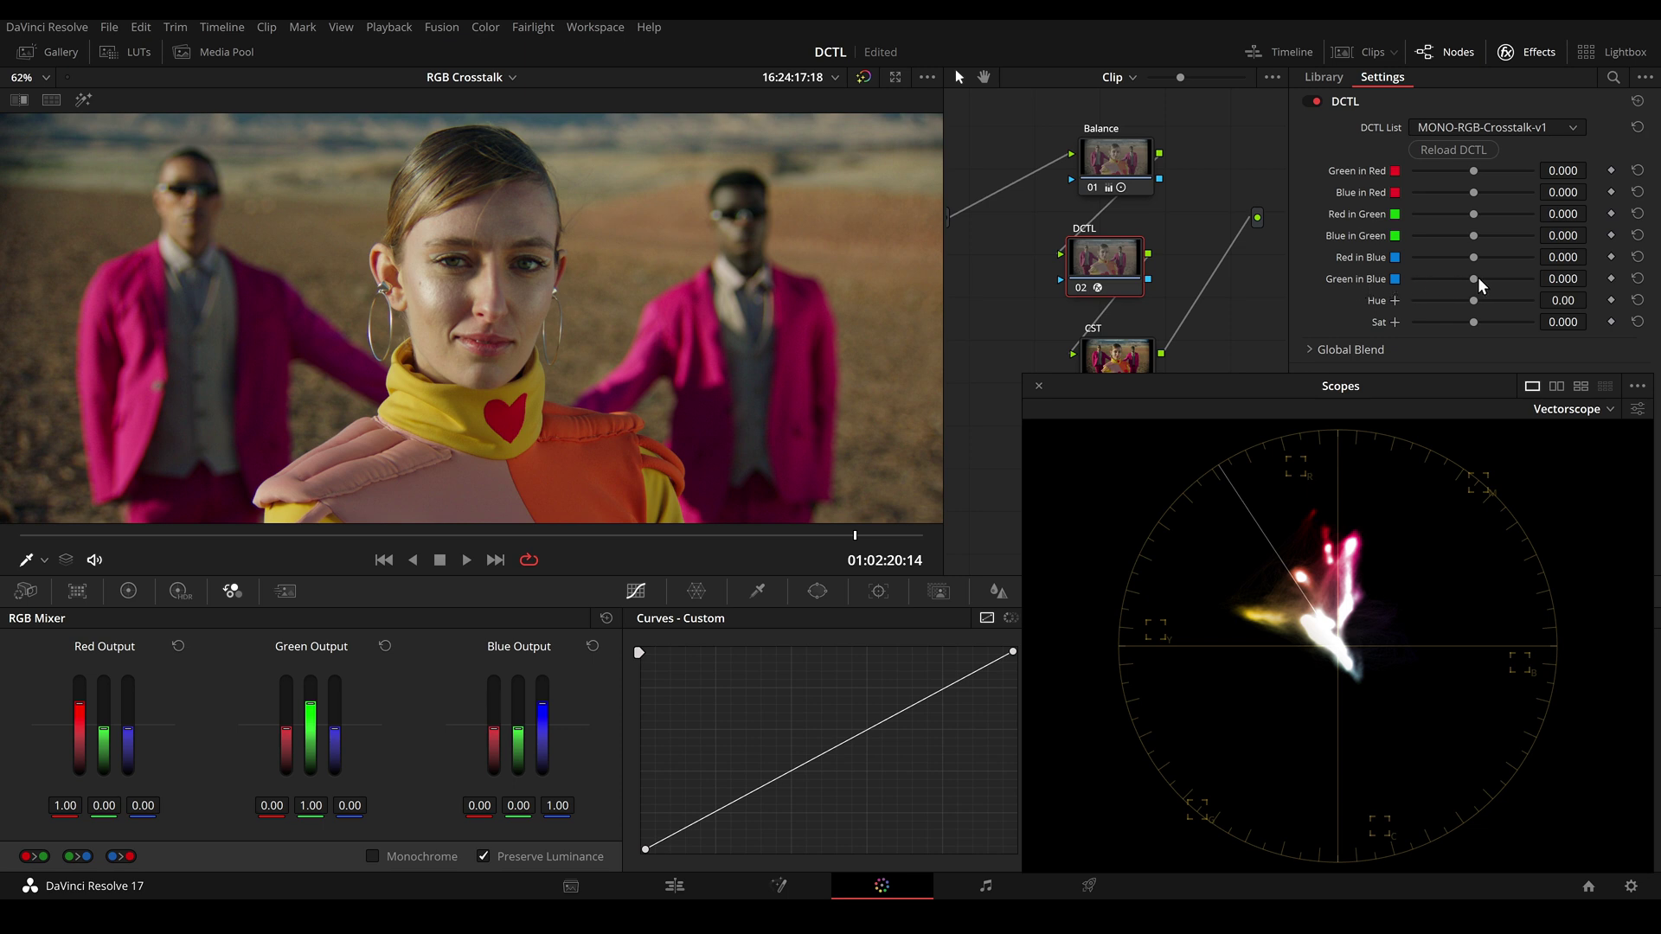
# - Try a strong Green in Blue amount in the DCTL settings and set it to 0.500
pyautogui.moveTo(1478, 278); pyautogui.dragTo(1533, 283)
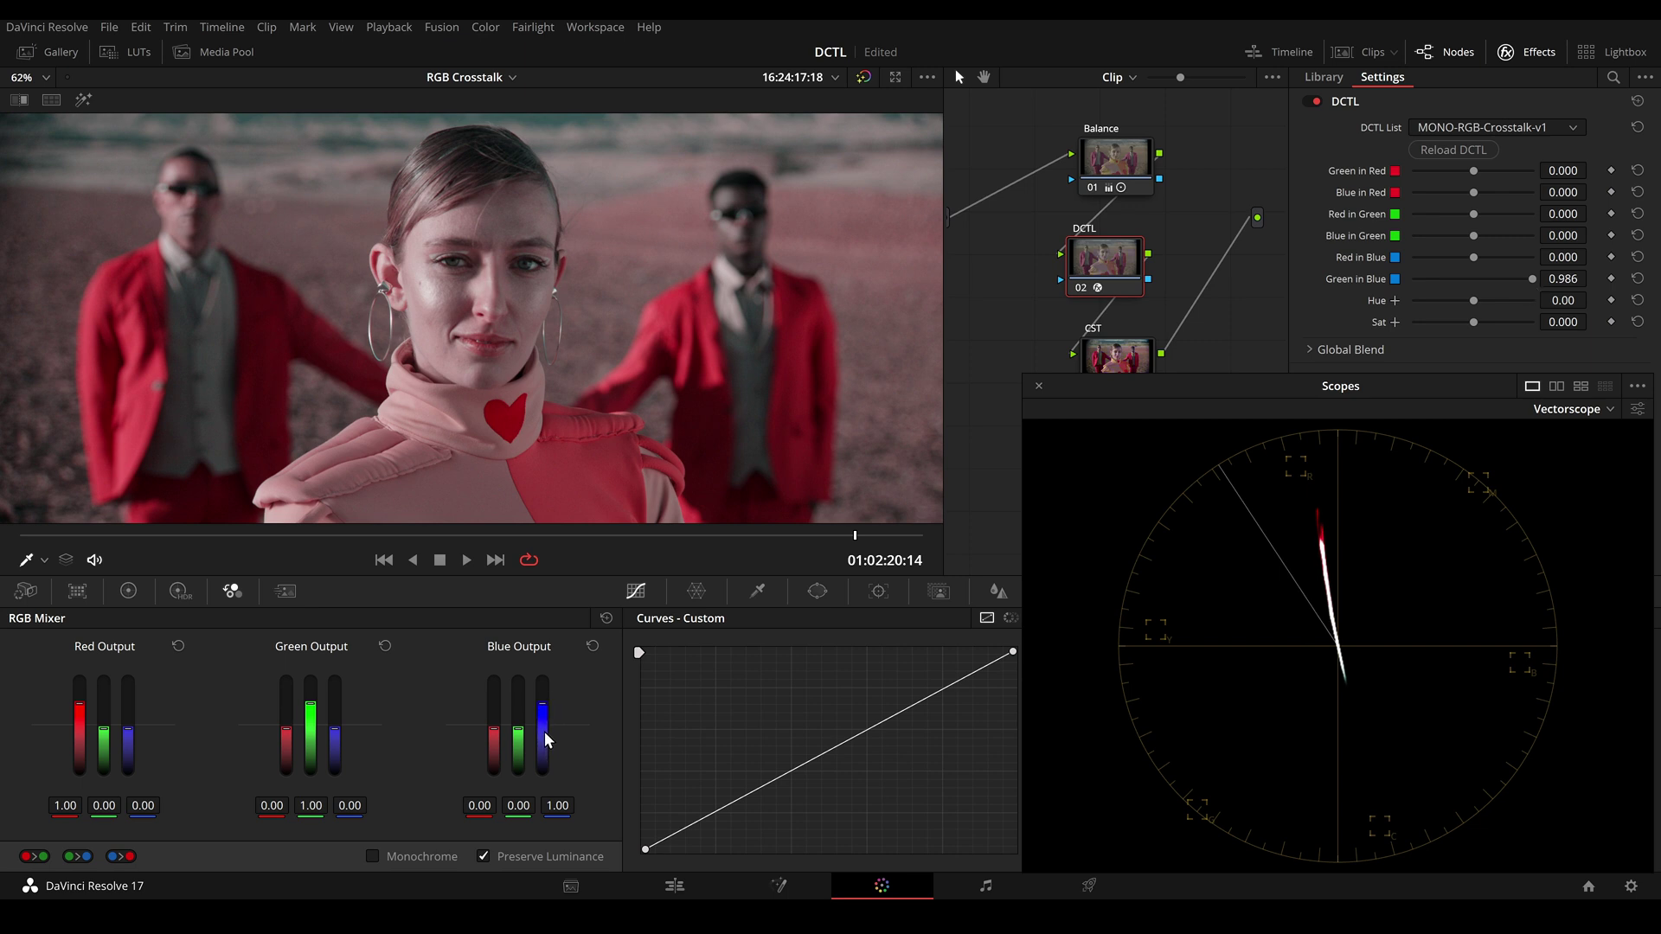
pyautogui.moveTo(1529, 278)
pyautogui.mouseDown()
pyautogui.moveTo(1485, 283)
pyautogui.moveTo(1522, 284)
pyautogui.moveTo(1516, 298)
pyautogui.moveTo(1461, 295)
pyautogui.moveTo(1537, 293)
pyautogui.moveTo(1482, 282)
pyautogui.moveTo(1499, 279)
pyautogui.mouseUp()
pyautogui.click(1563, 279)
pyautogui.write('0.5')
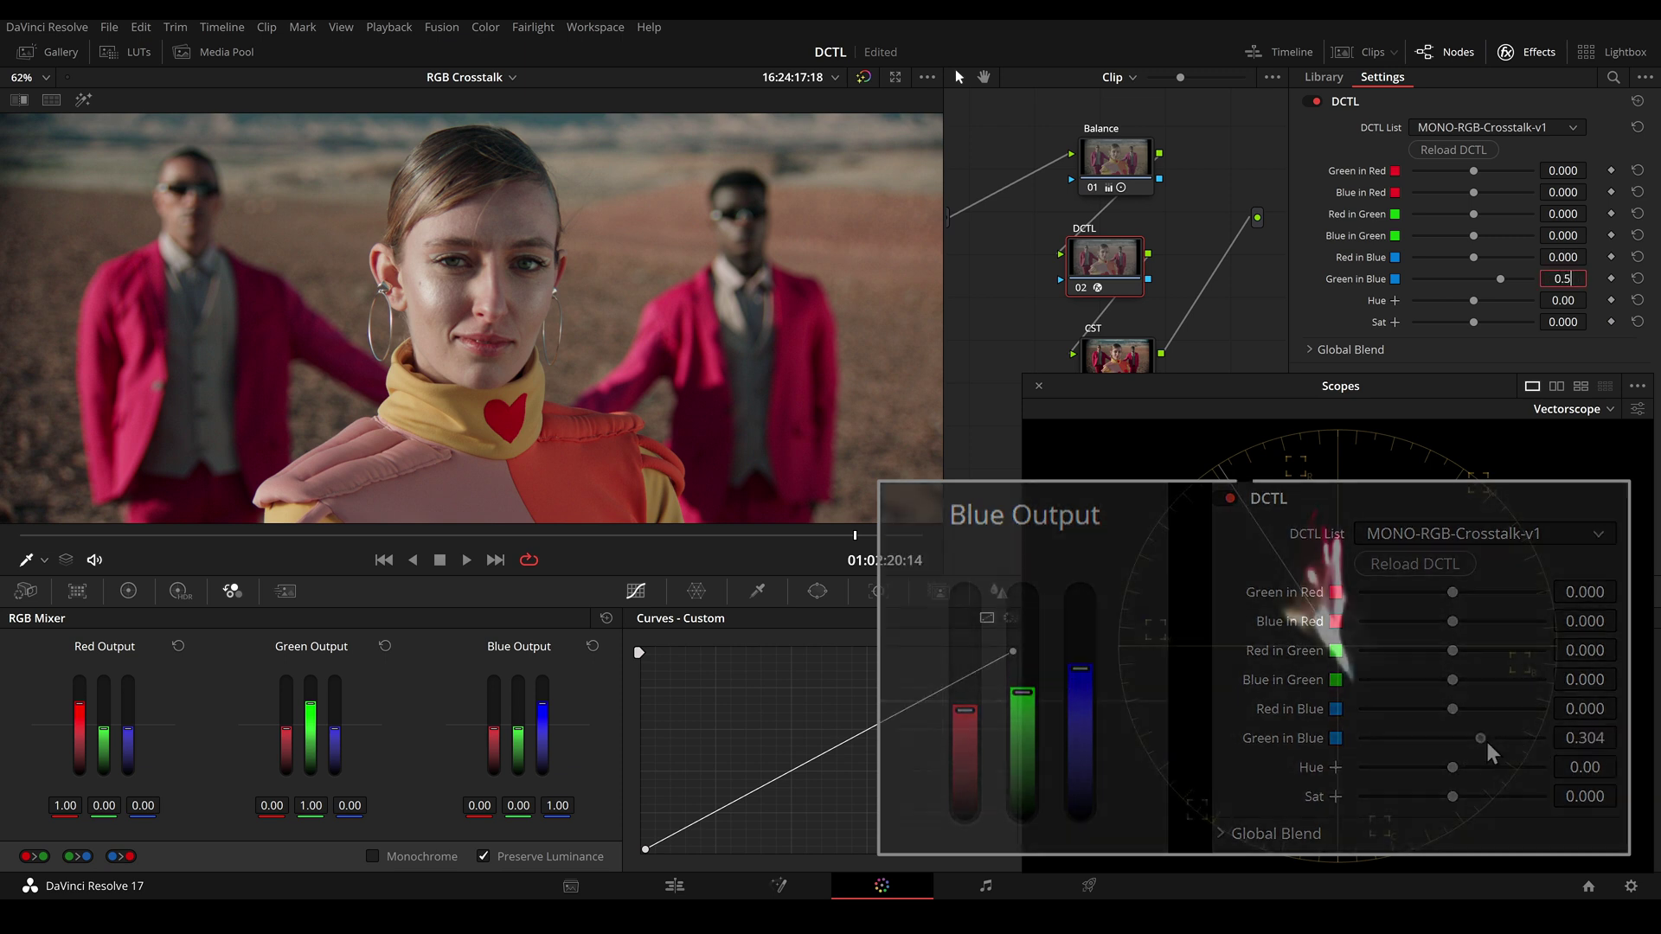
pyautogui.press('Return')
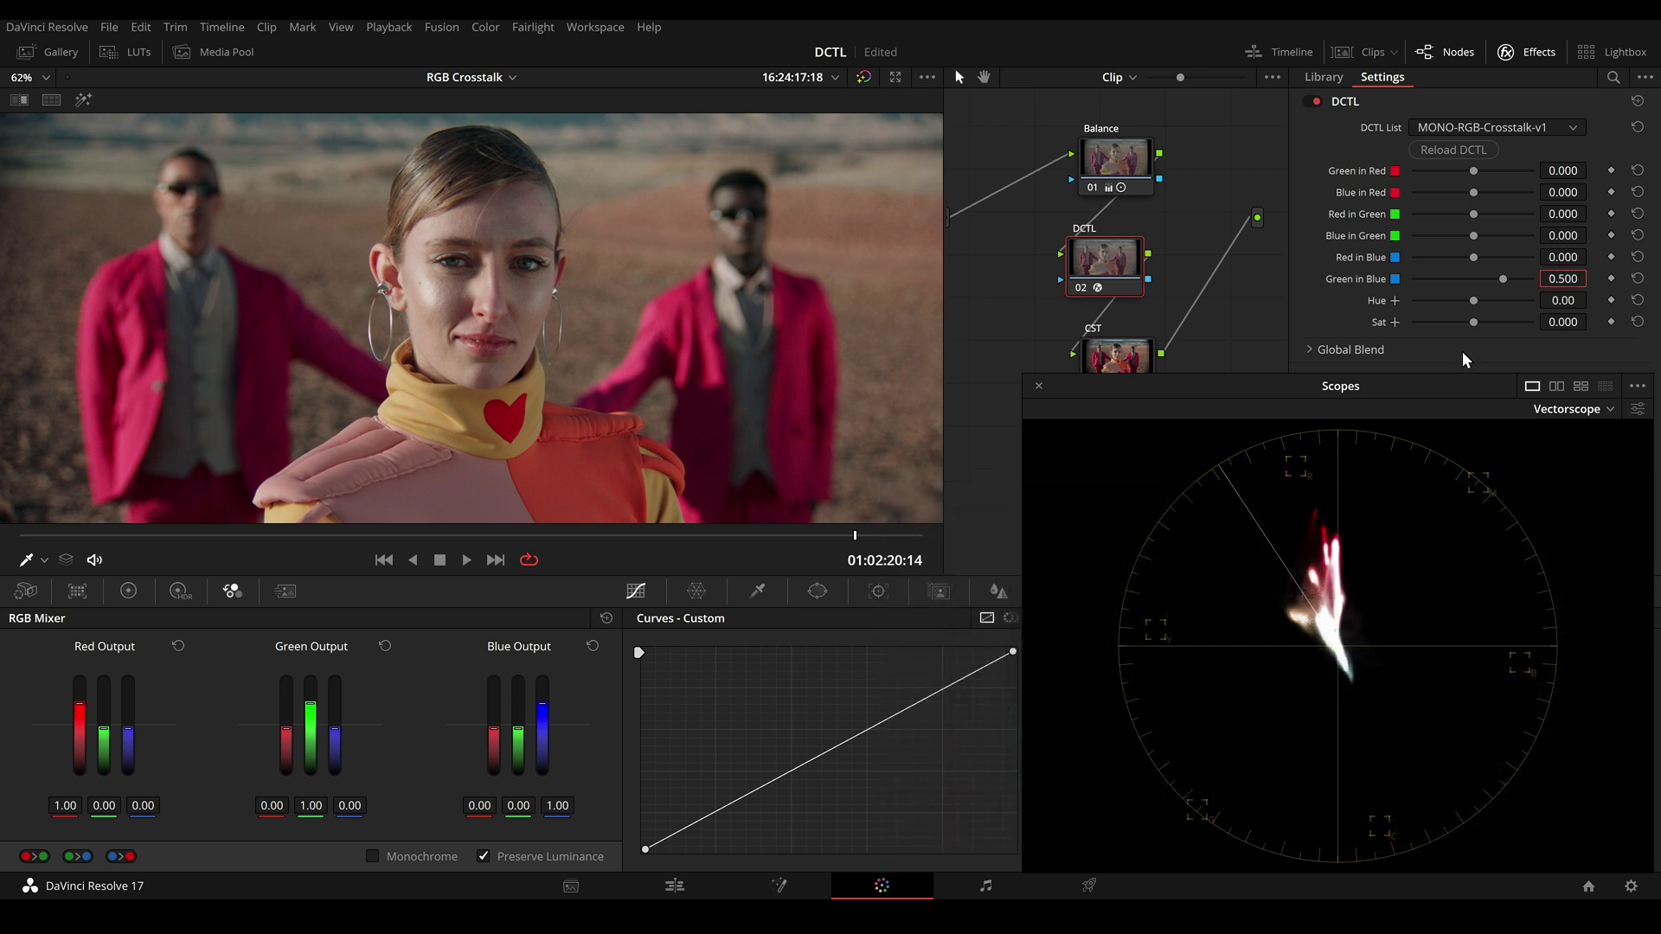
# - Disable the DCTL node and add a new serial node after it
pyautogui.click(1118, 279)
pyautogui.moveTo(1119, 278); pyautogui.dragTo(1101, 278)
pyautogui.hotkey('ctrl', 'd')
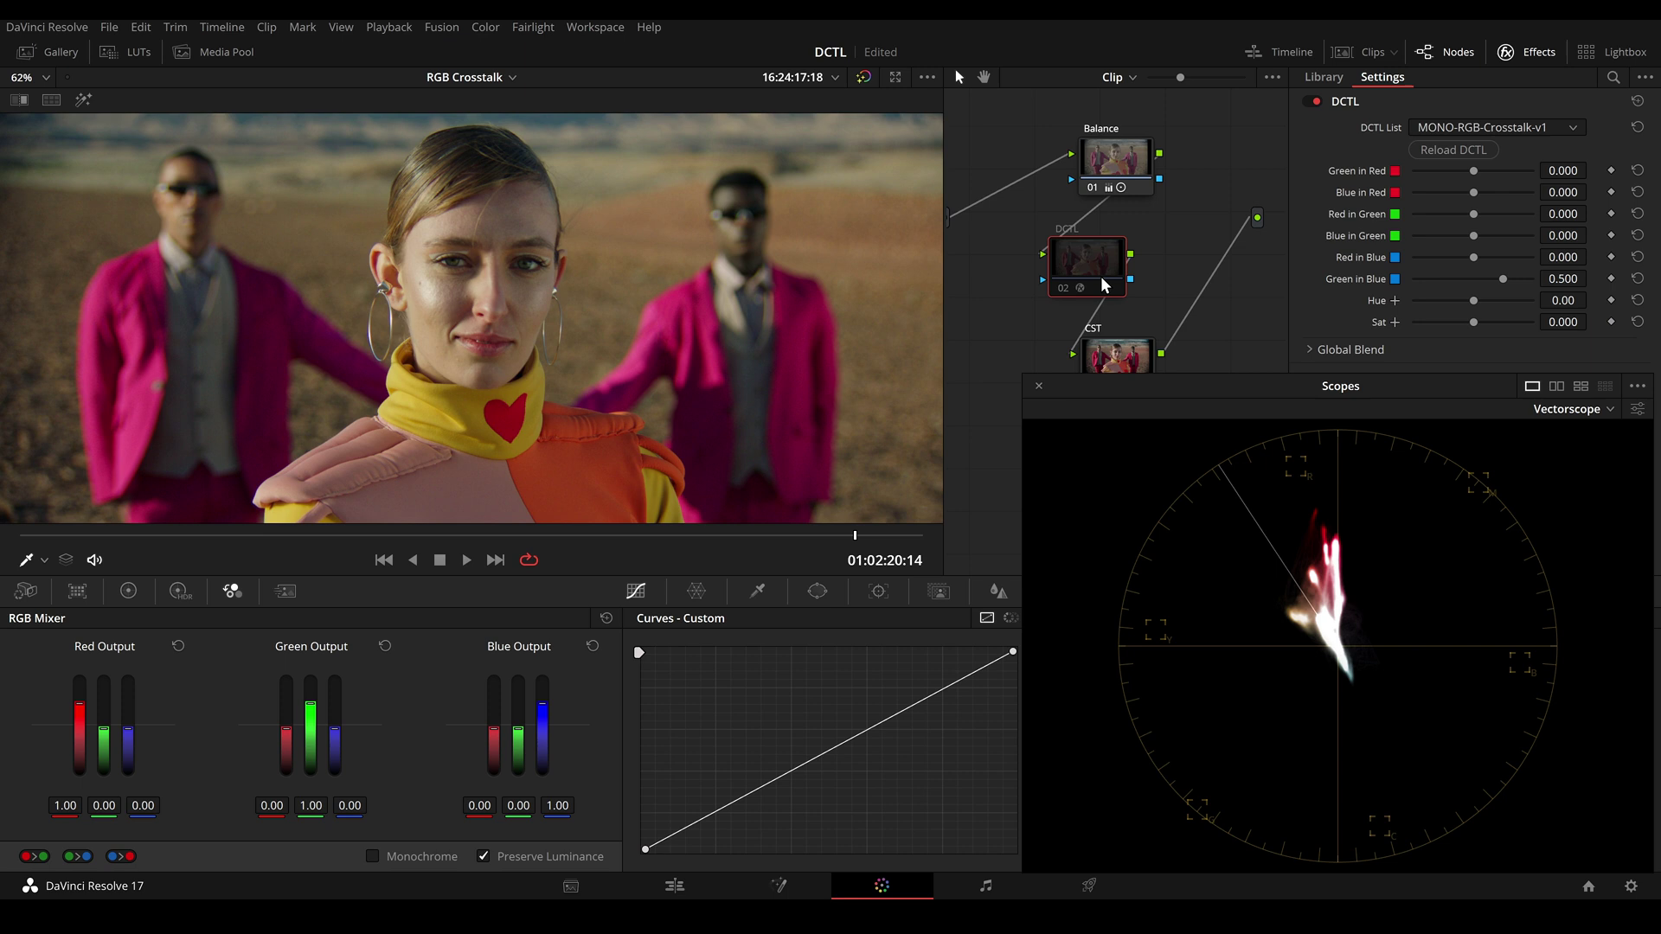
pyautogui.hotkey('alt', 's')
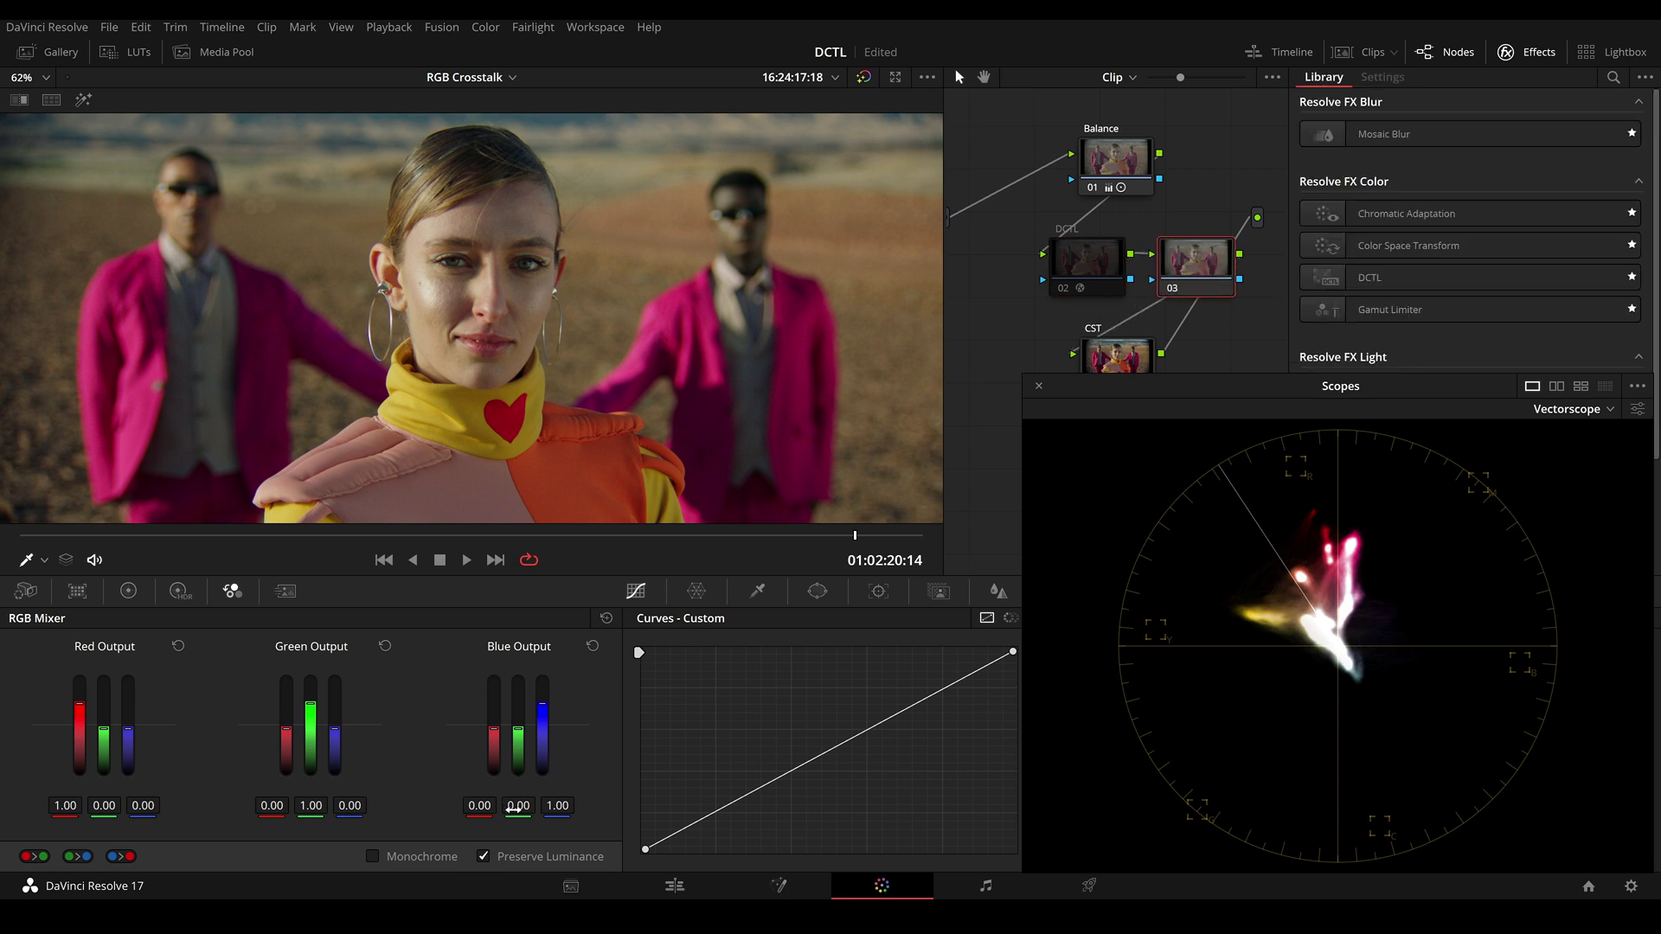
# - Set the new node's Blue Output in the RGB Mixer to 0.50 green and 0.50 blue
pyautogui.click(518, 808)
pyautogui.write('0.5')
pyautogui.press('Return')
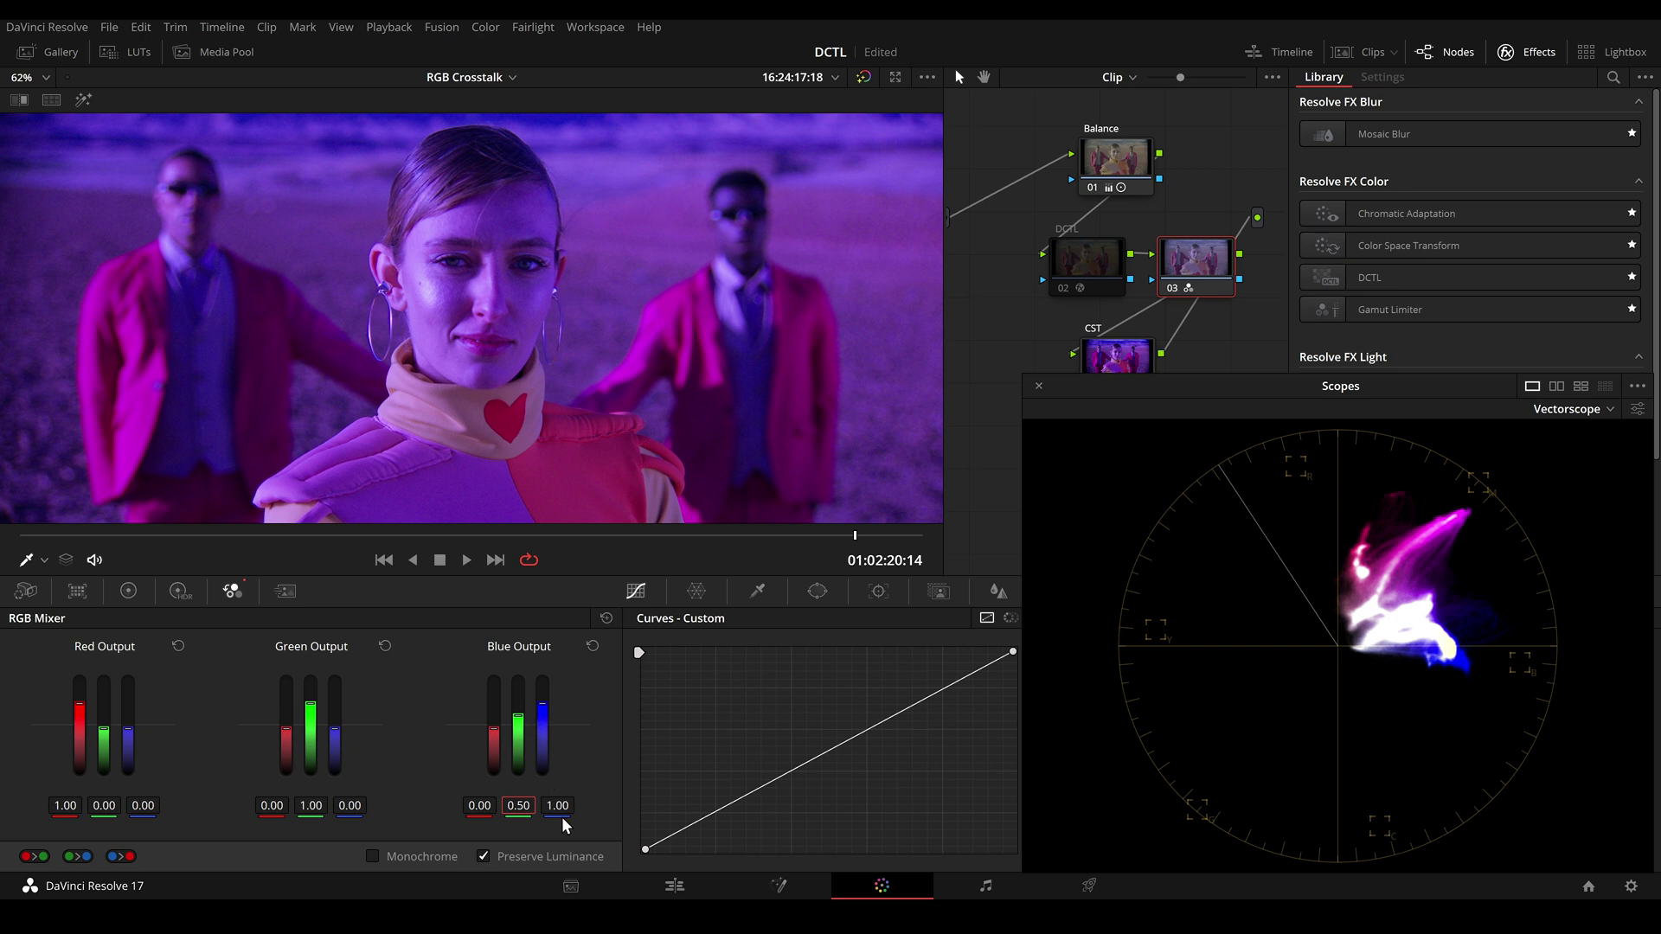
pyautogui.click(557, 805)
pyautogui.write('0.5')
pyautogui.press('Return')
# - Toggle the RGB Mixer and DCTL nodes to compare them, and delete the mixer node with the DCTL node enabled
pyautogui.click(1106, 273)
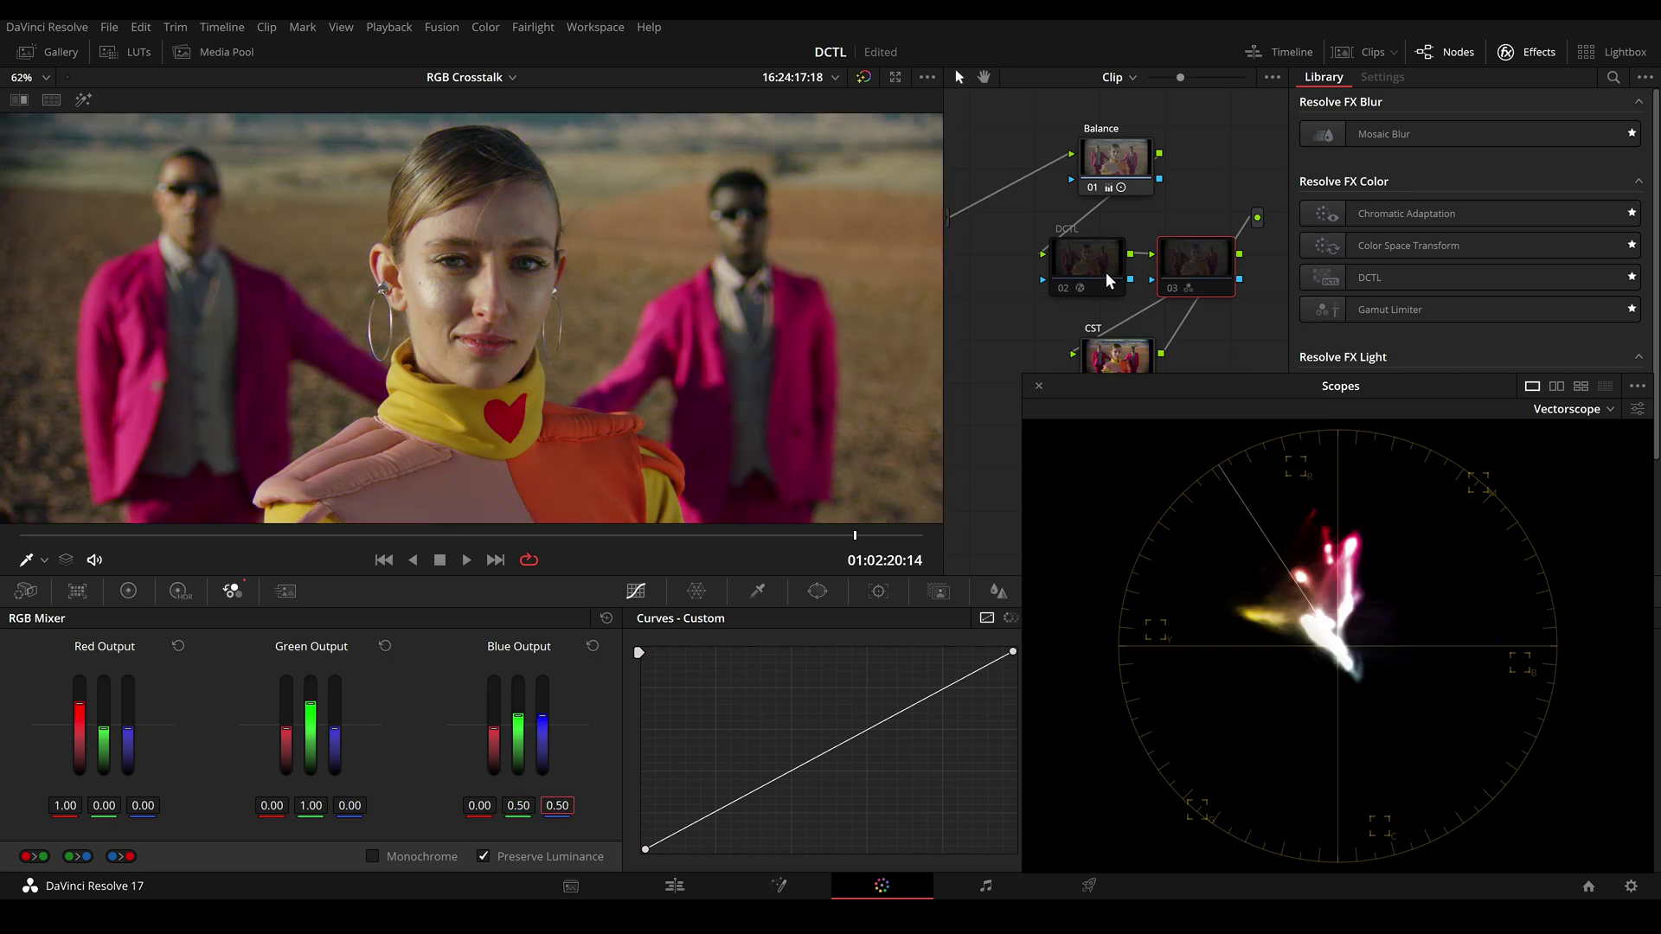
pyautogui.click(1207, 272)
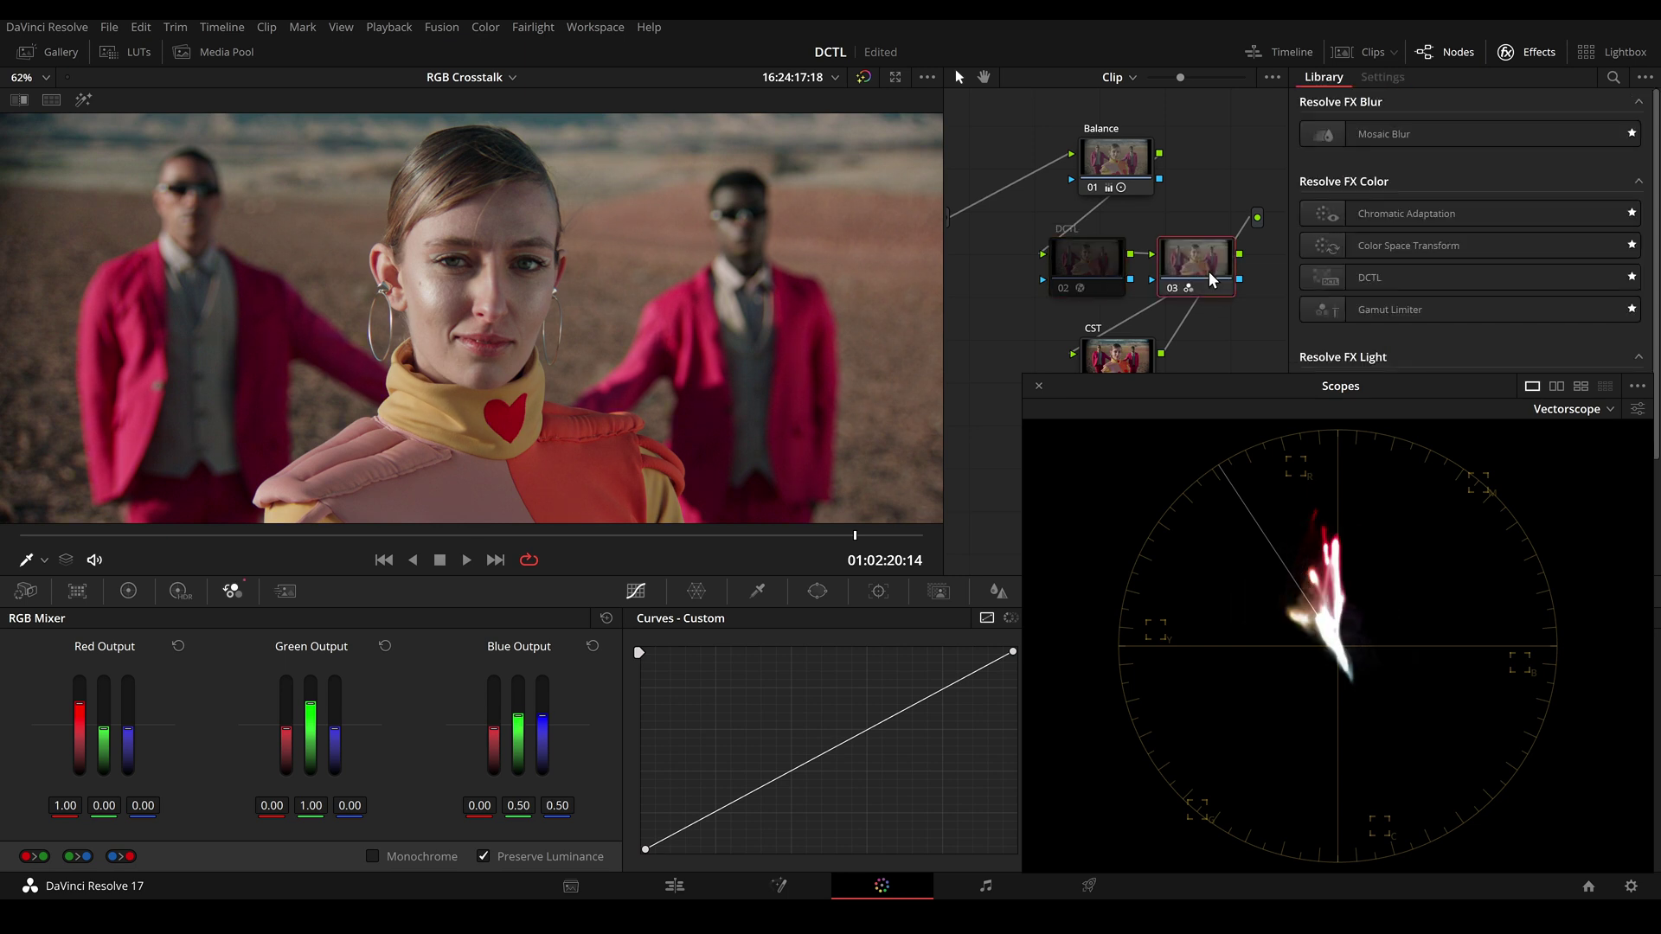
pyautogui.click(1109, 273)
pyautogui.click(1174, 269)
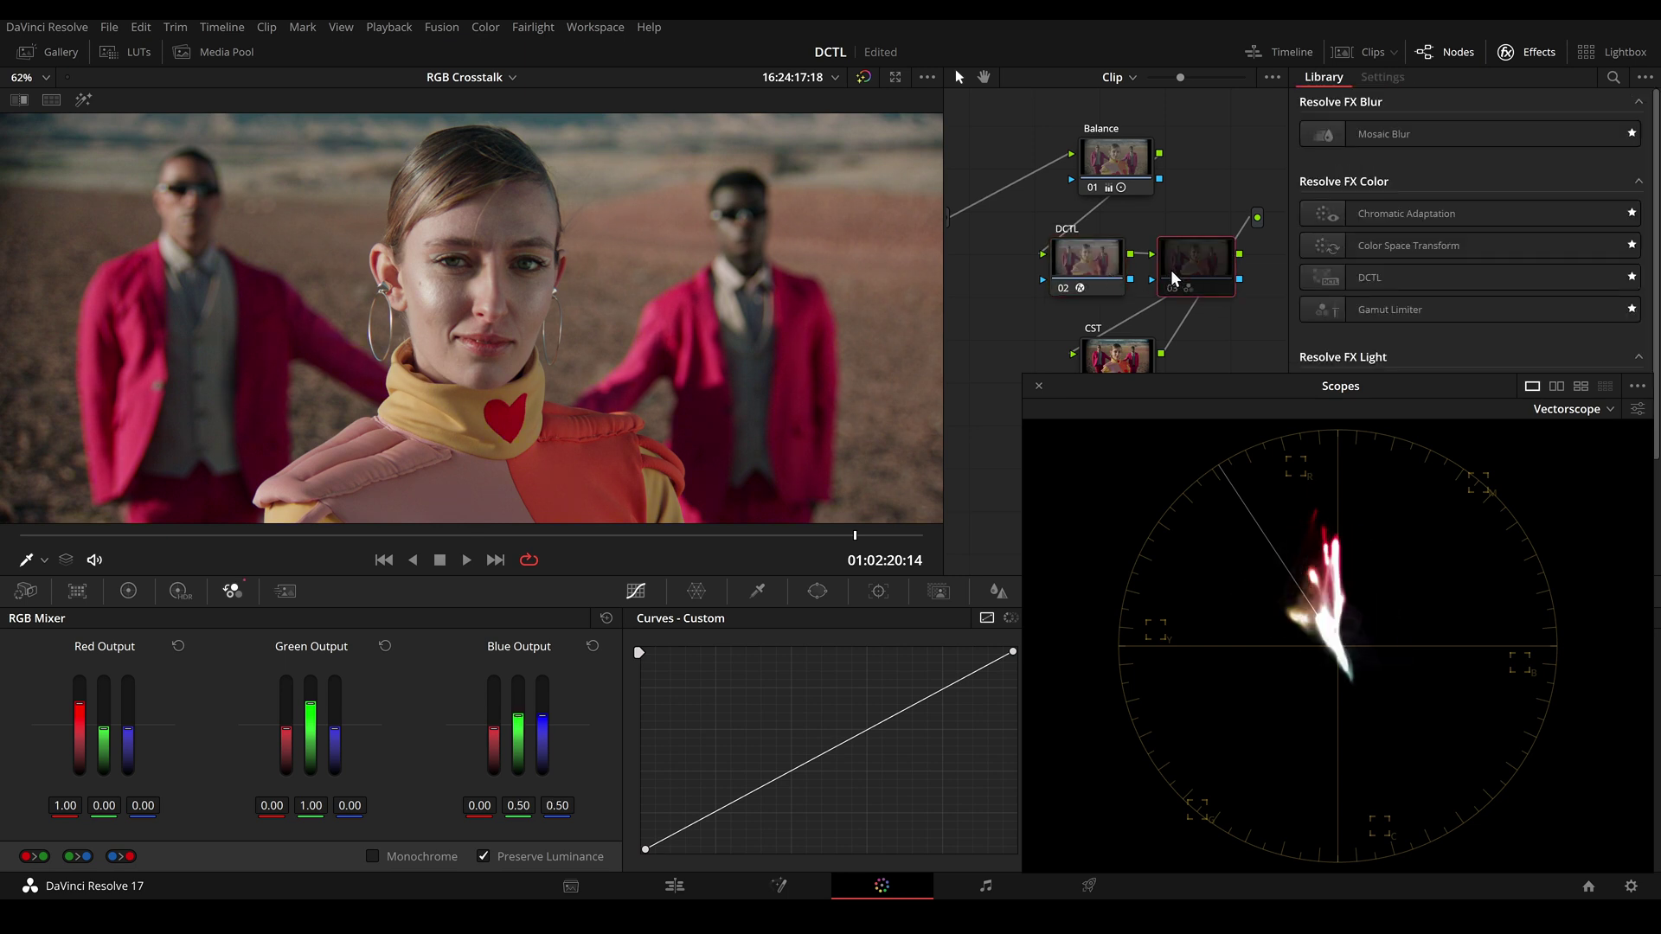
pyautogui.press('Delete')
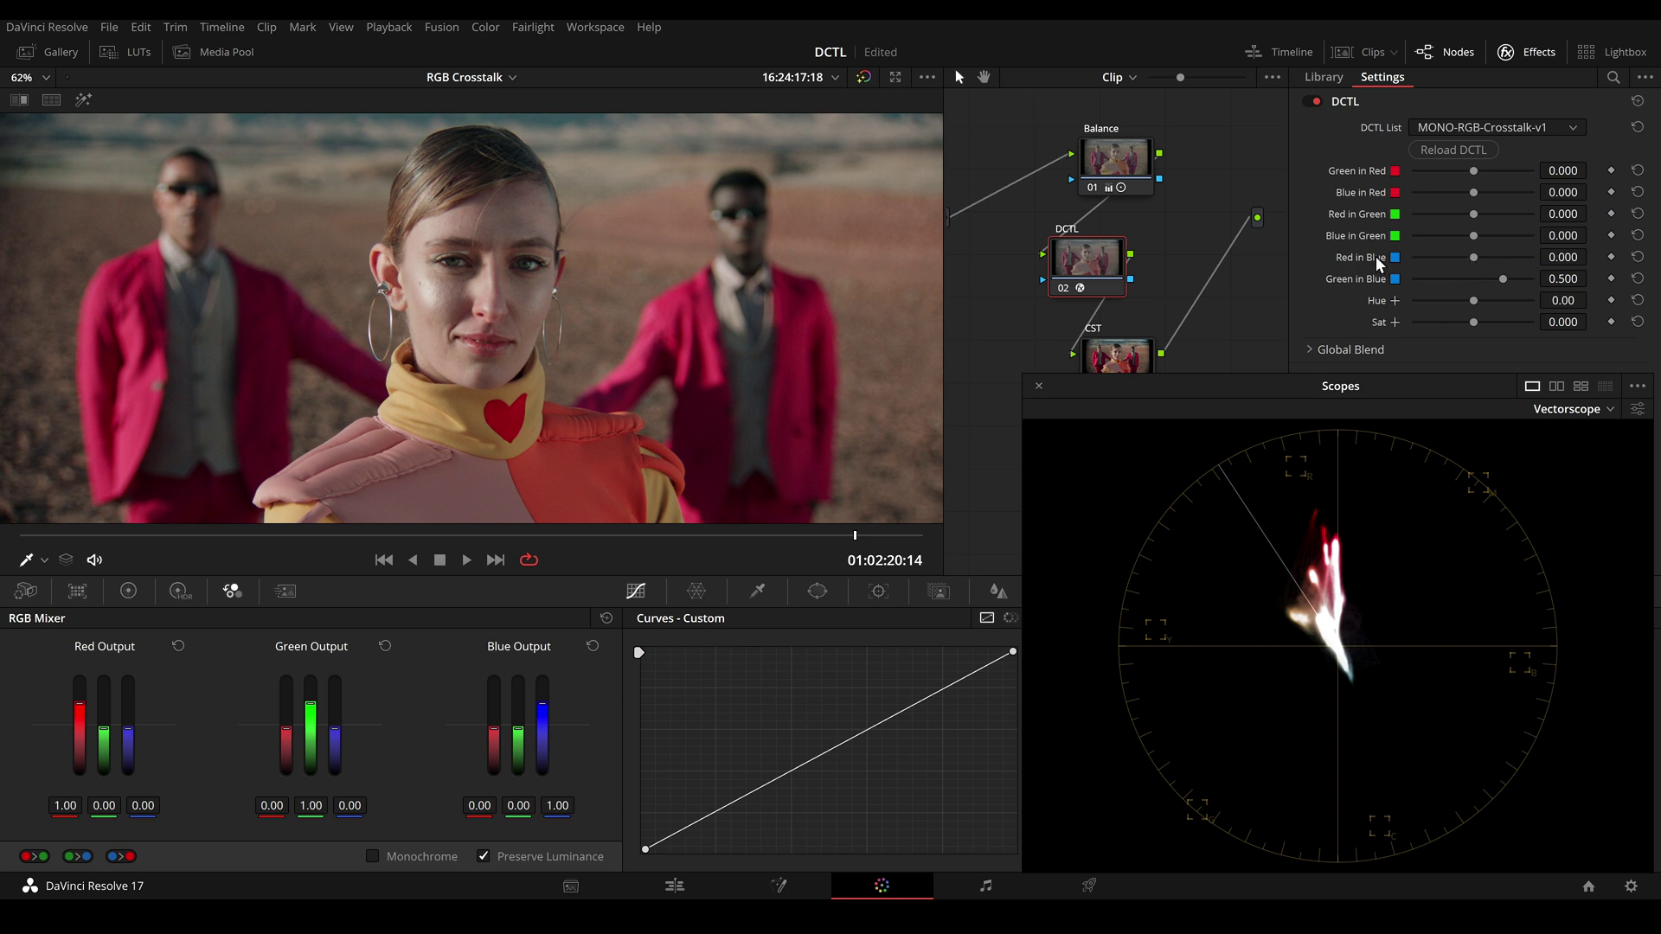
# - Set Red in Blue to -0.200 in the DCTL settings
pyautogui.moveTo(1561, 258); pyautogui.dragTo(1524, 258)
pyautogui.click(1576, 258)
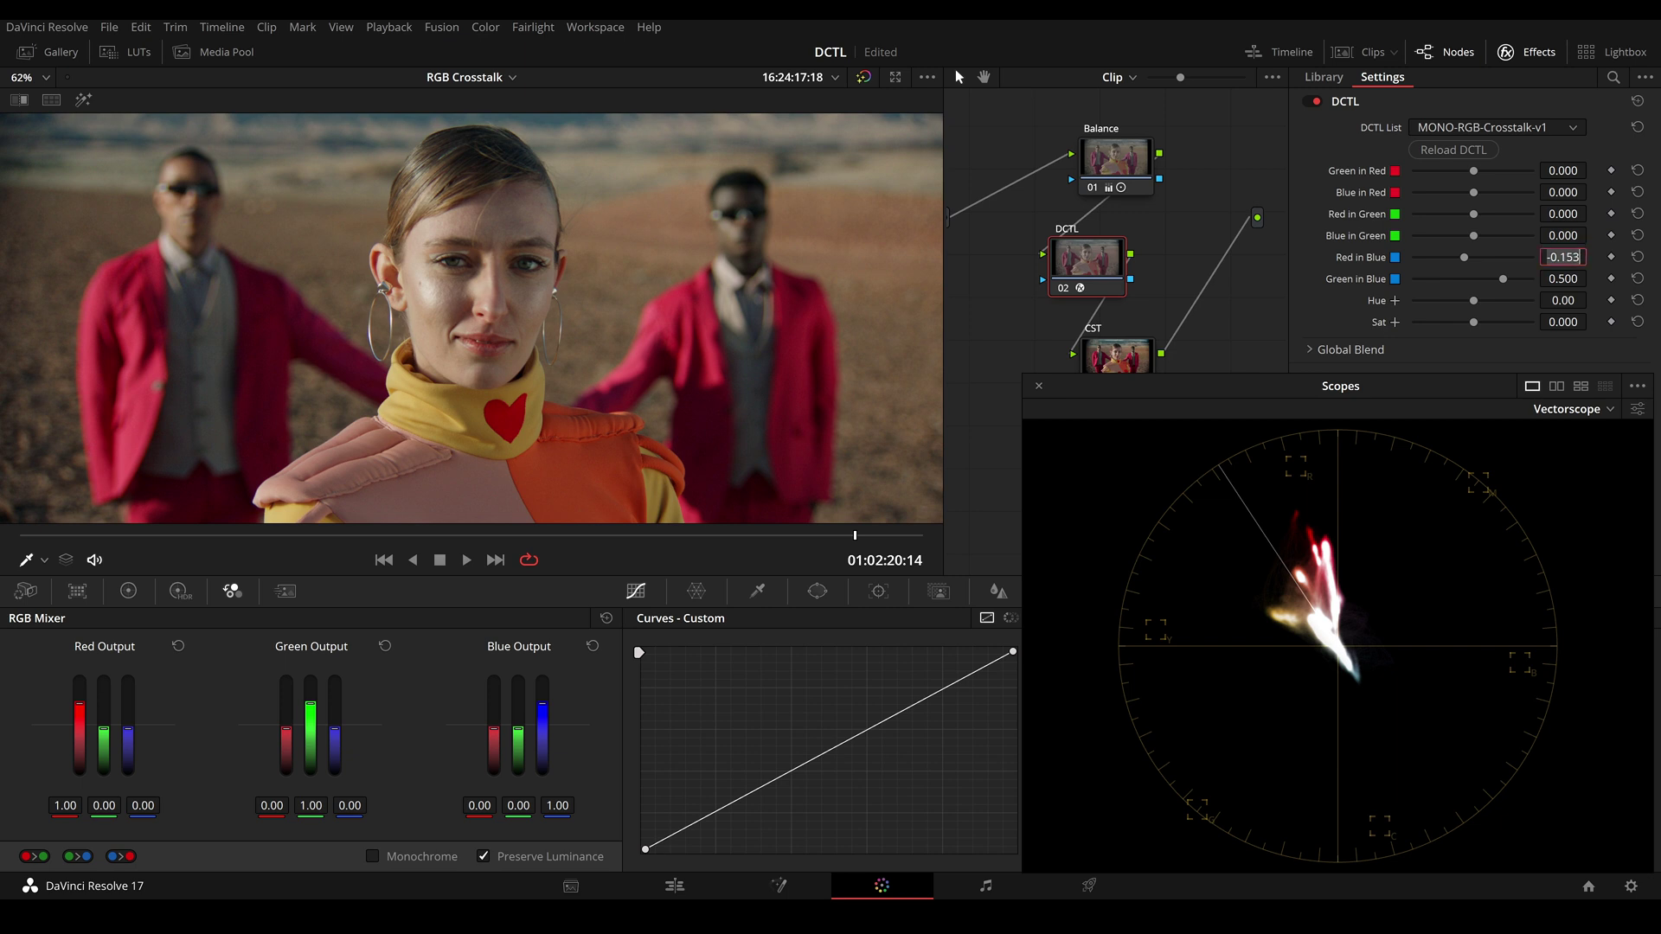
pyautogui.write('-0.2')
pyautogui.press('Return')
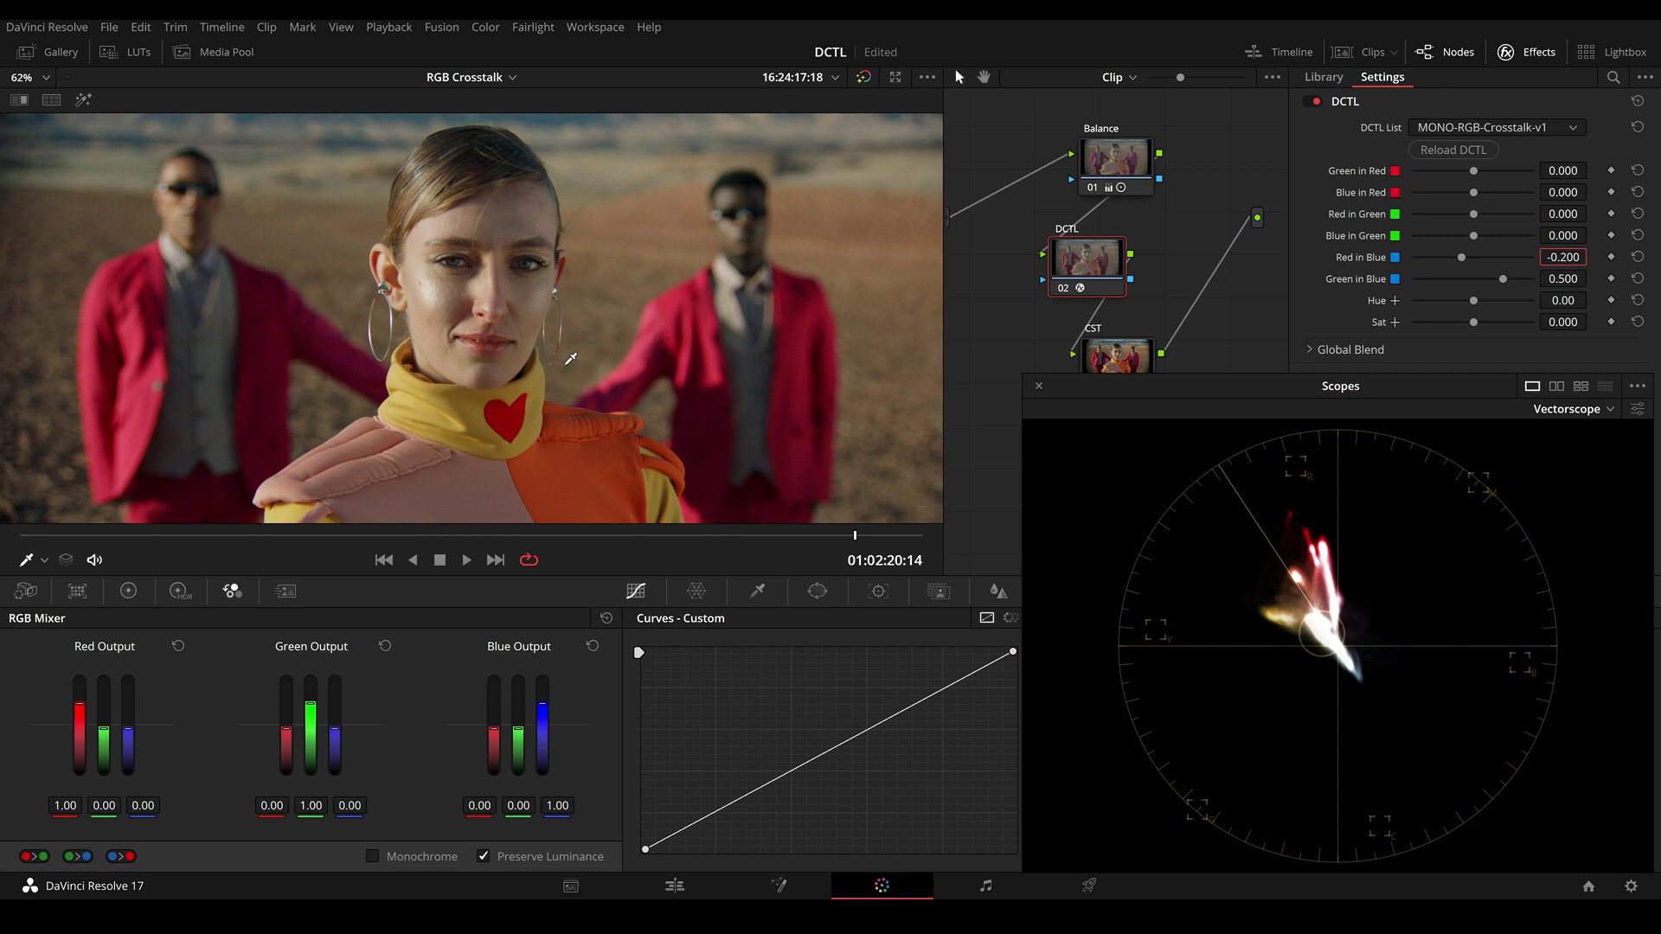
# - Add a serial node after the DCTL node, disable the DCTL node, and select the new node
pyautogui.moveTo(1074, 282); pyautogui.dragTo(1067, 282)
pyautogui.hotkey('alt', 's')
pyautogui.click(1072, 274)
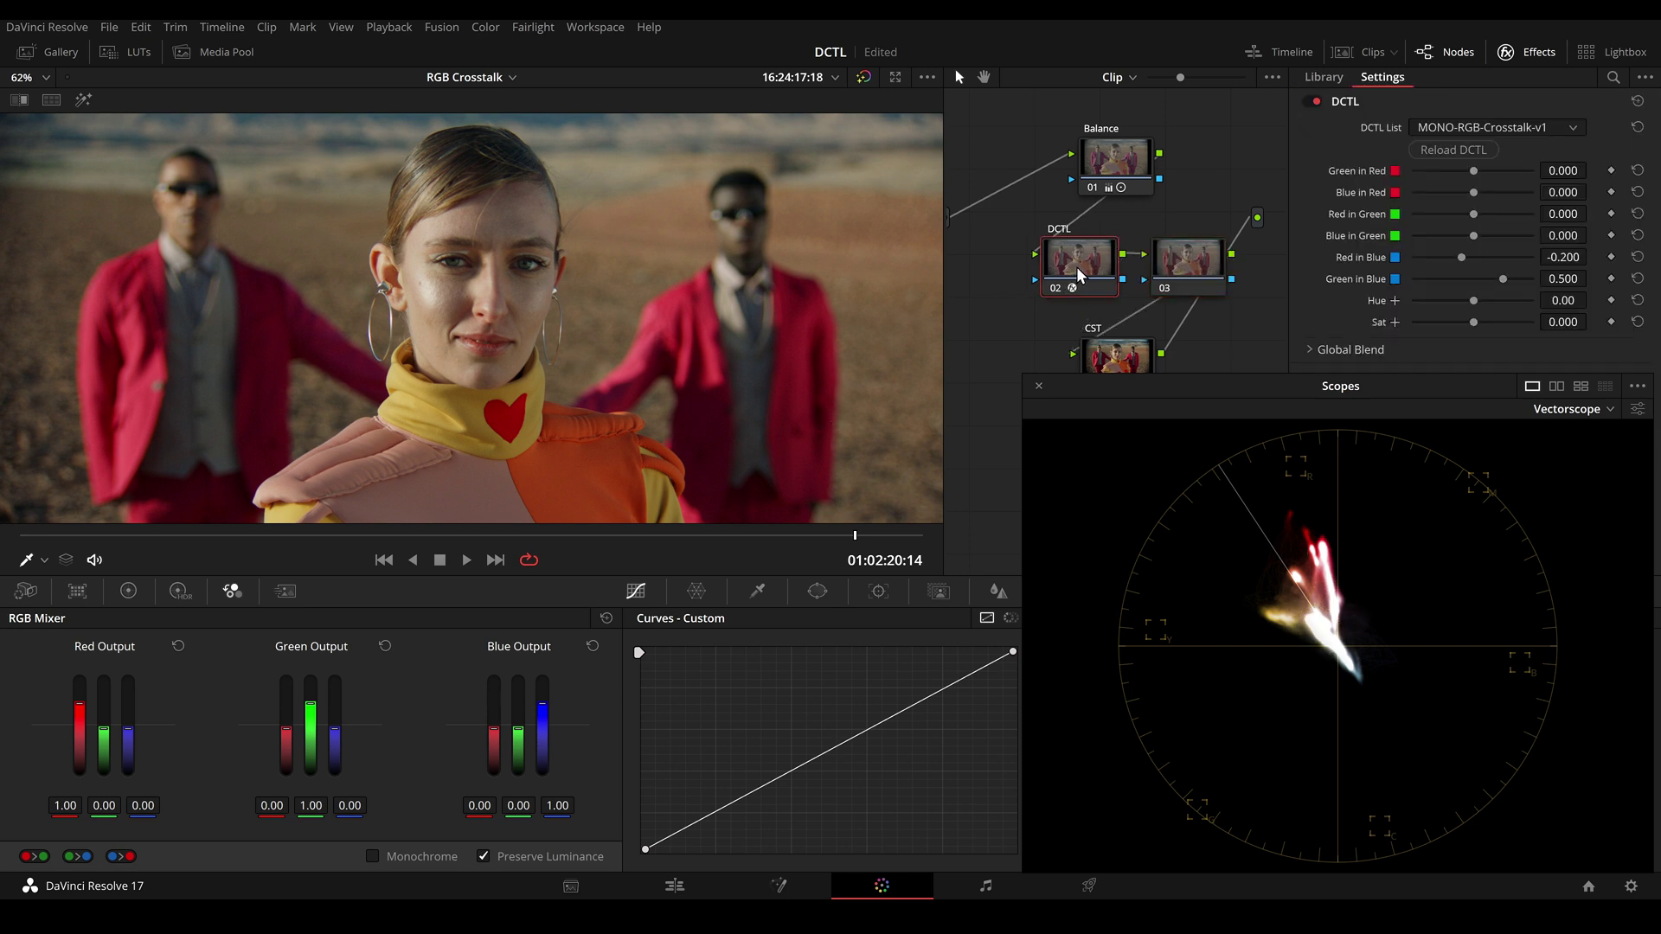
pyautogui.hotkey('ctrl', 'd')
pyautogui.click(1178, 267)
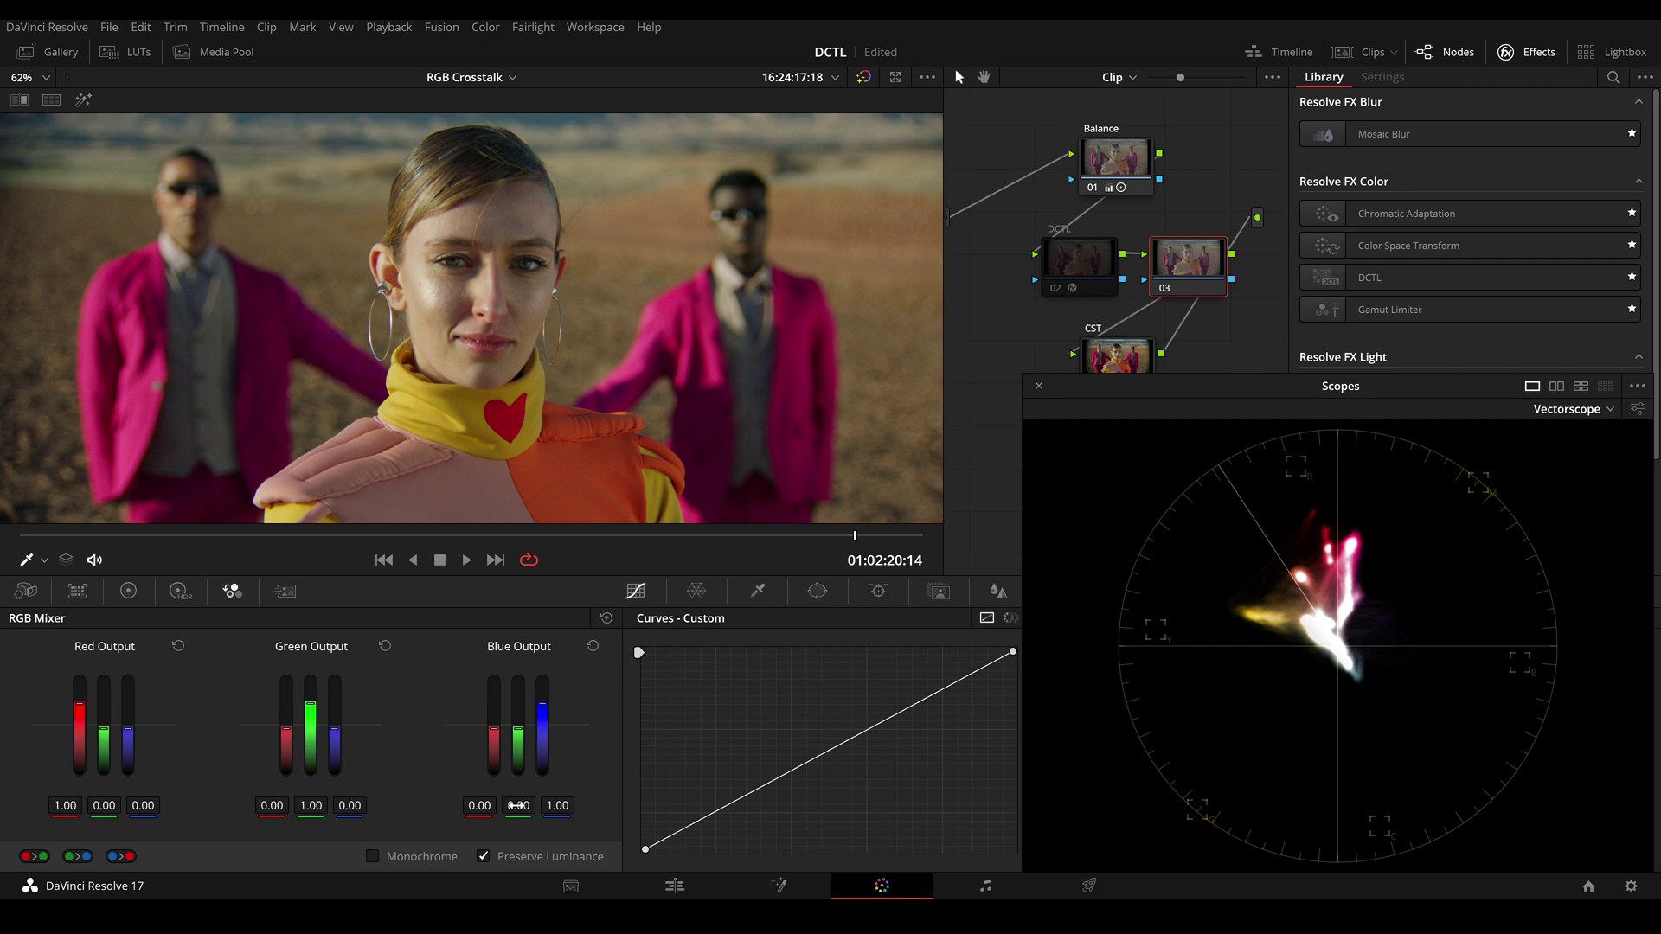
# - Set the new node's Blue Output in the RGB Mixer to -0.20 red, 0.50 green and 0.70 blue
pyautogui.moveTo(518, 806); pyautogui.dragTo(543, 803)
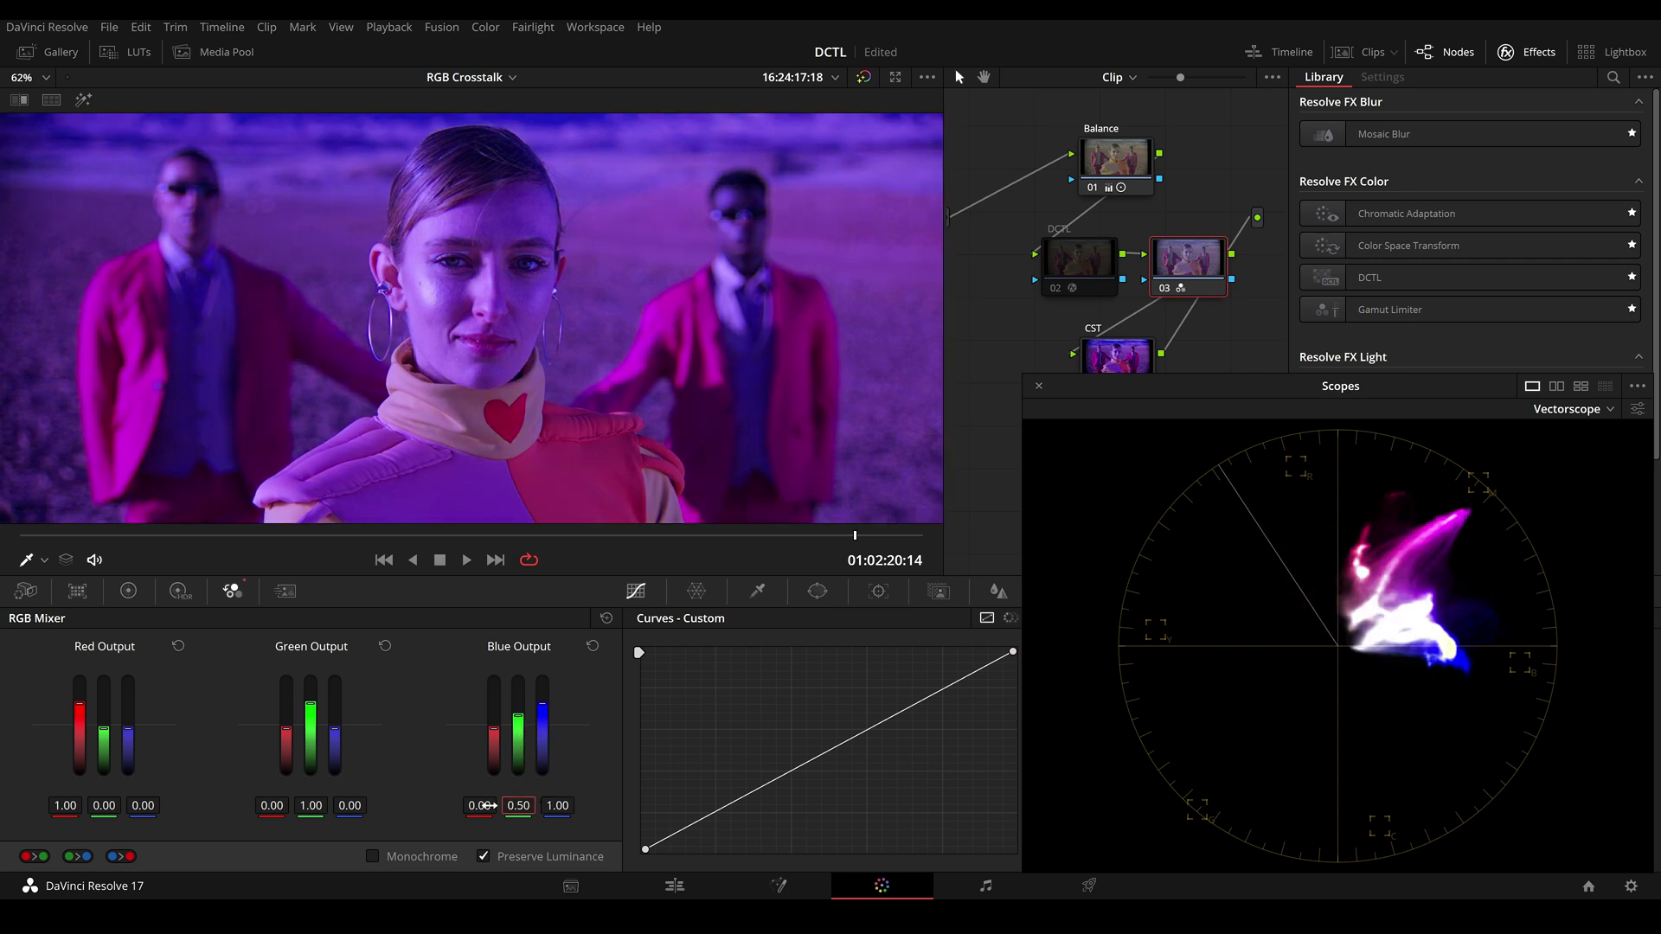
pyautogui.click(490, 805)
pyautogui.moveTo(485, 805); pyautogui.dragTo(487, 806)
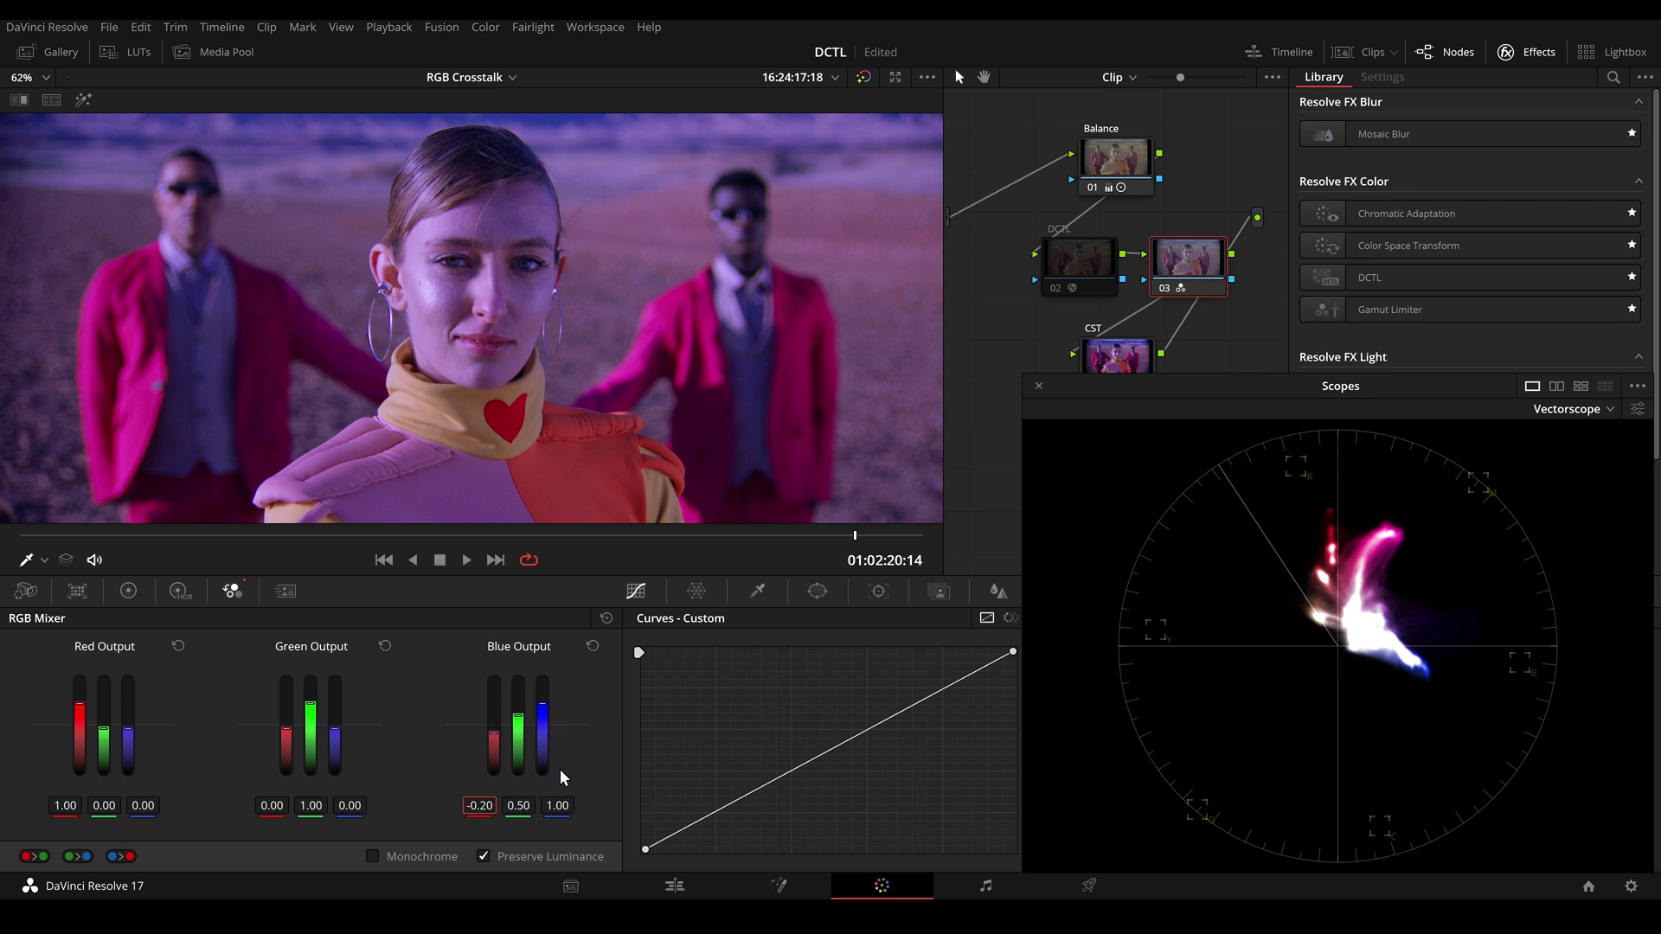
pyautogui.moveTo(571, 805); pyautogui.dragTo(565, 805)
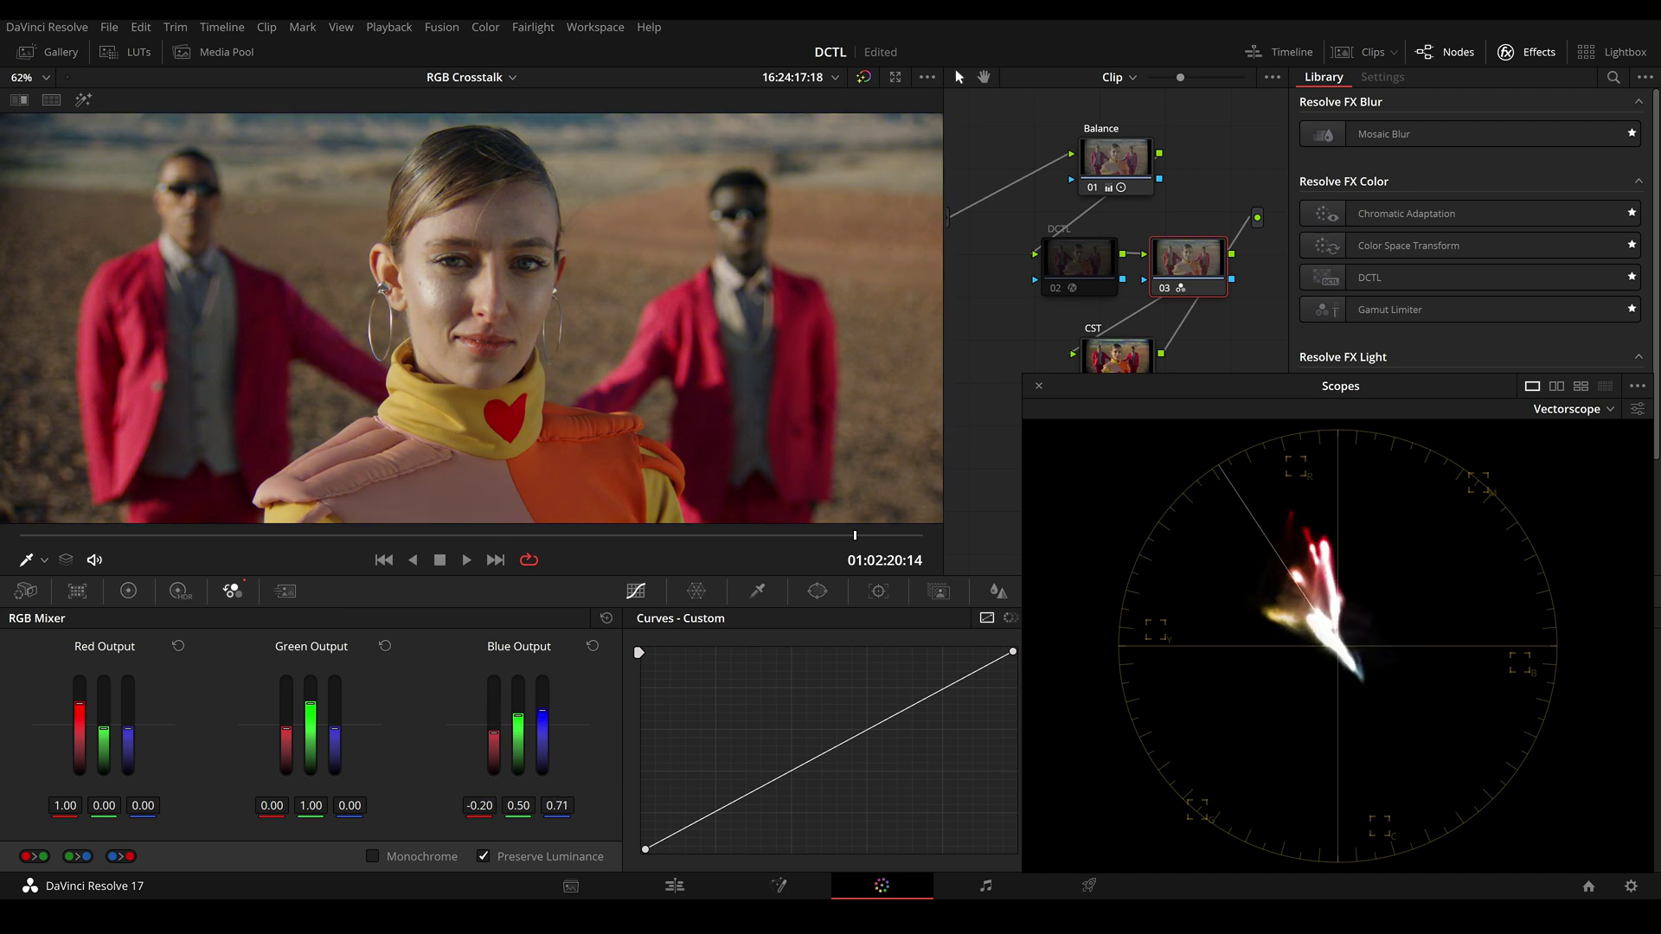
pyautogui.doubleClick(560, 805)
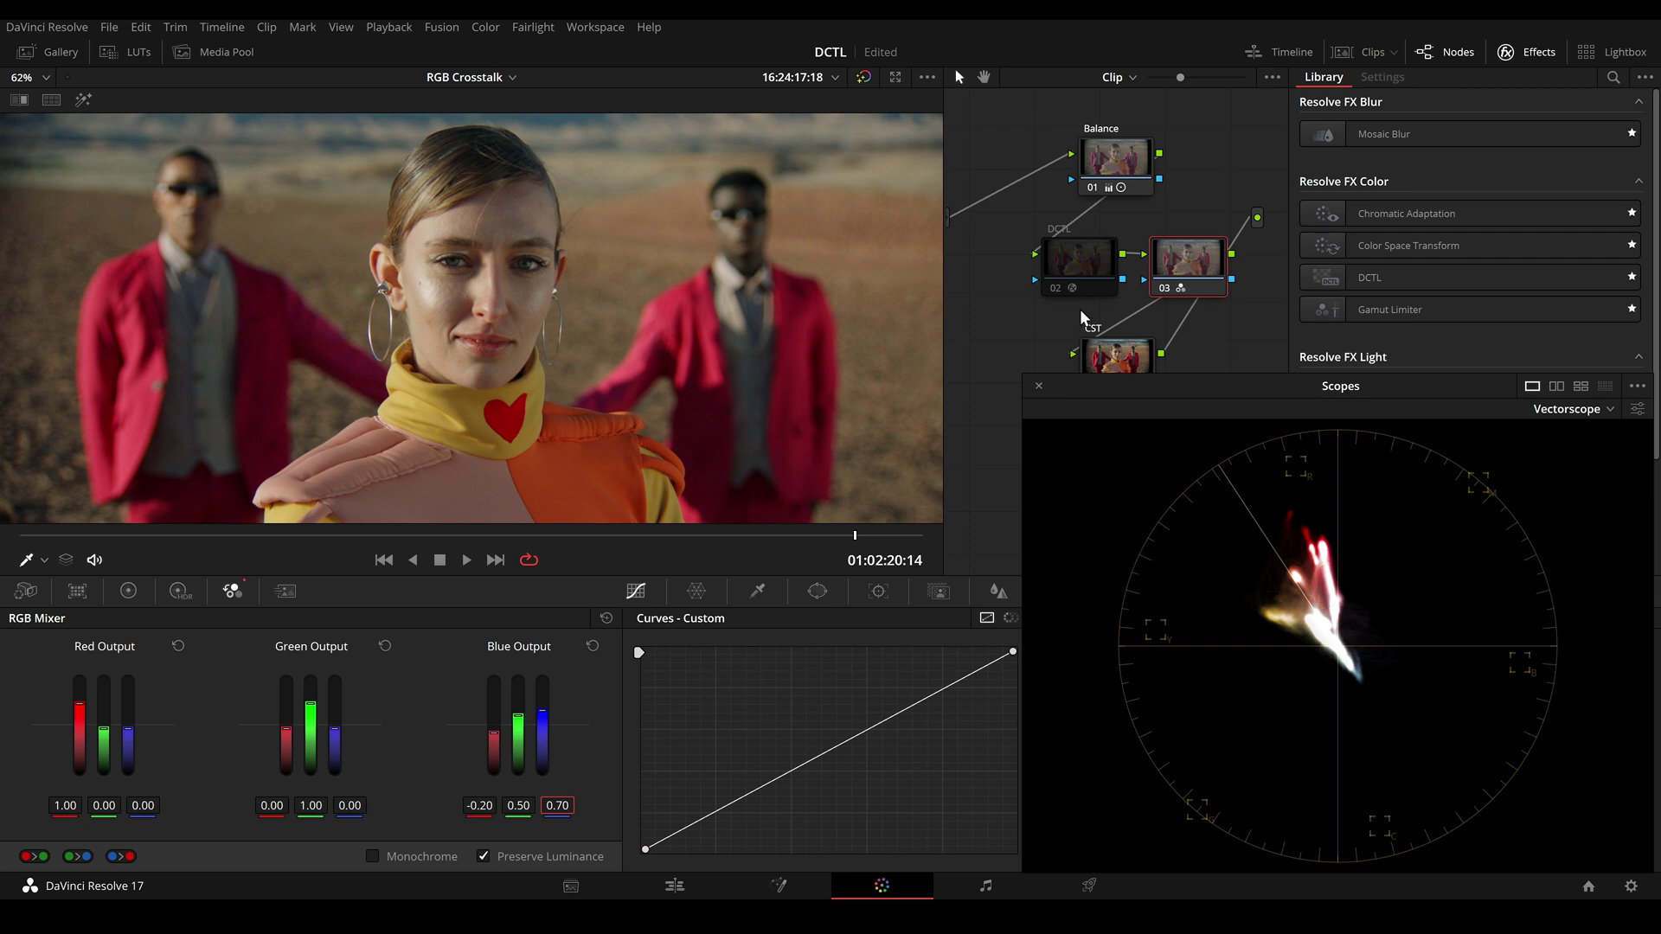
# - Compare the DCTL result with the RGB Mixer result by enabling one node at a time
pyautogui.click(1136, 278)
pyautogui.click(1081, 272)
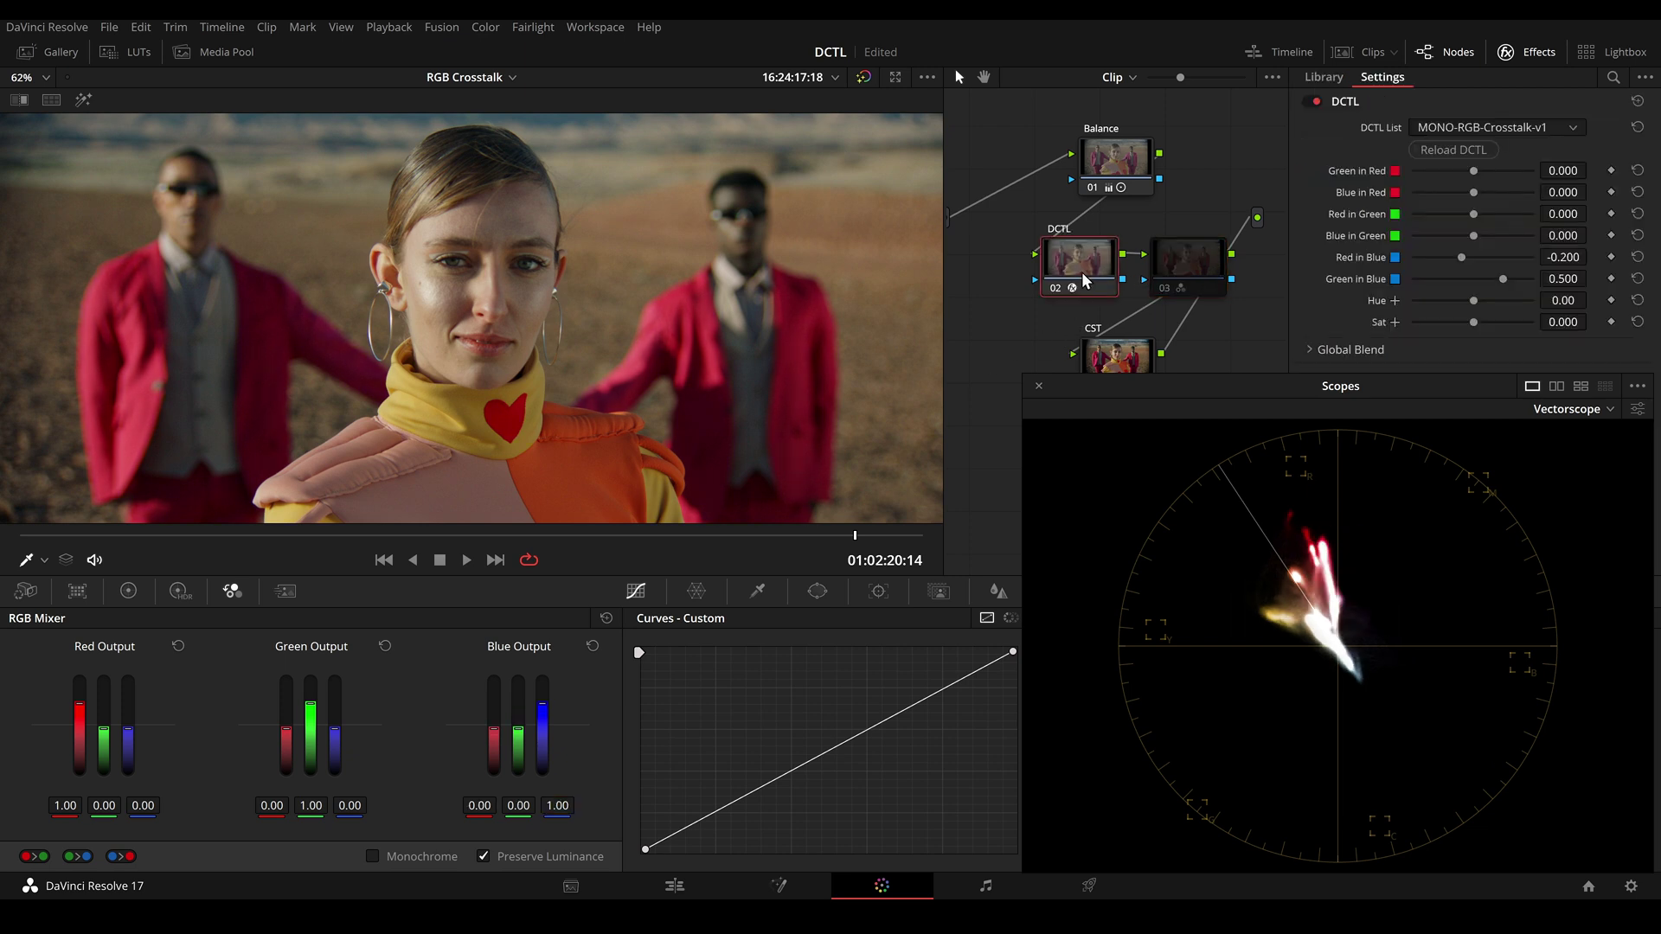
pyautogui.click(1155, 275)
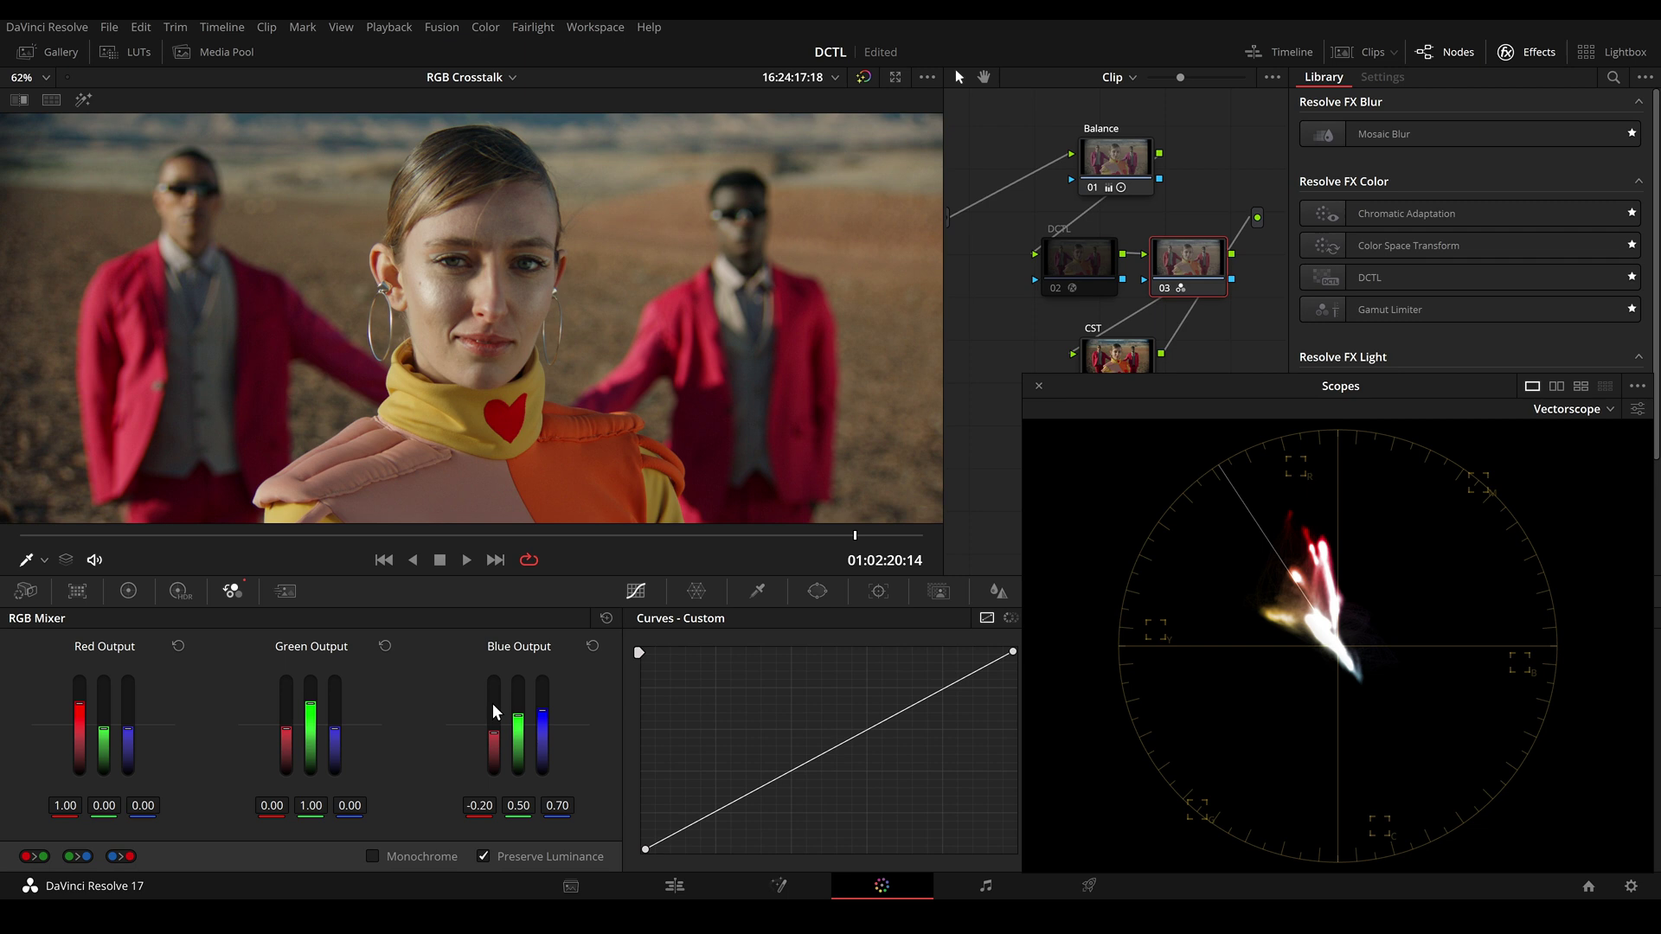
pyautogui.hotkey('ctrl', 'd')
pyautogui.click(1113, 277)
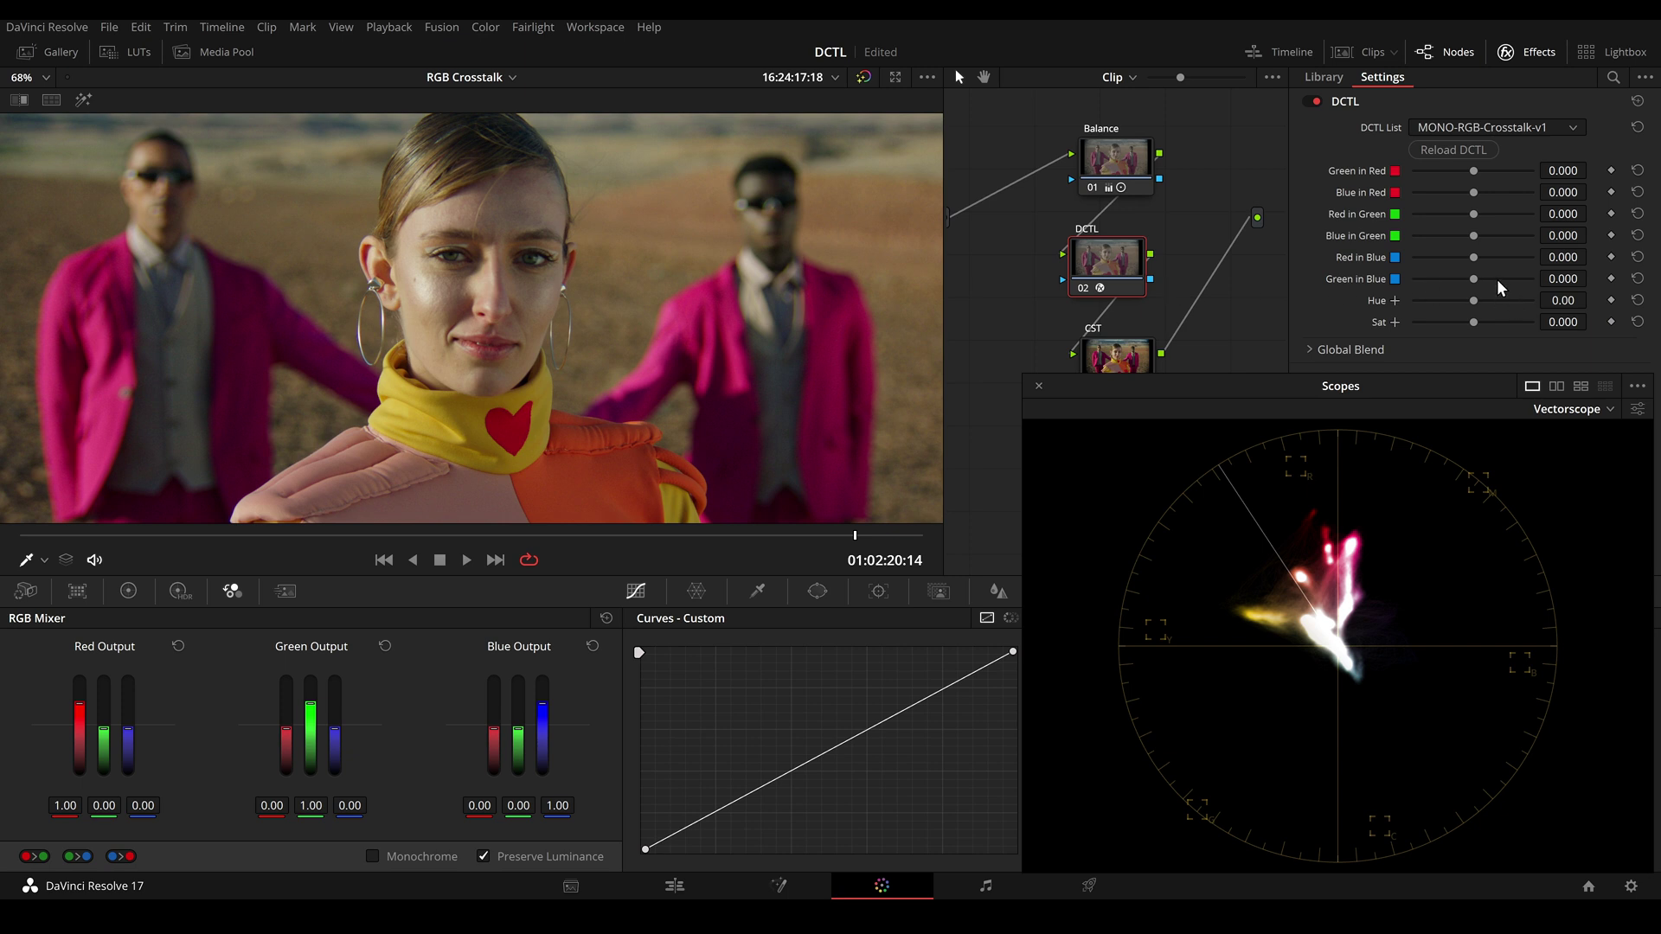
# - Set Green in Blue to 0.640, Hue to -8.36 and Sat to 0.554 in the DCTL, and toggle the node to compare
pyautogui.moveTo(1474, 278)
pyautogui.mouseDown()
pyautogui.moveTo(1516, 275)
pyautogui.moveTo(1461, 303)
pyautogui.moveTo(1504, 318)
pyautogui.mouseUp()
pyautogui.hotkey('ctrl', 'd')
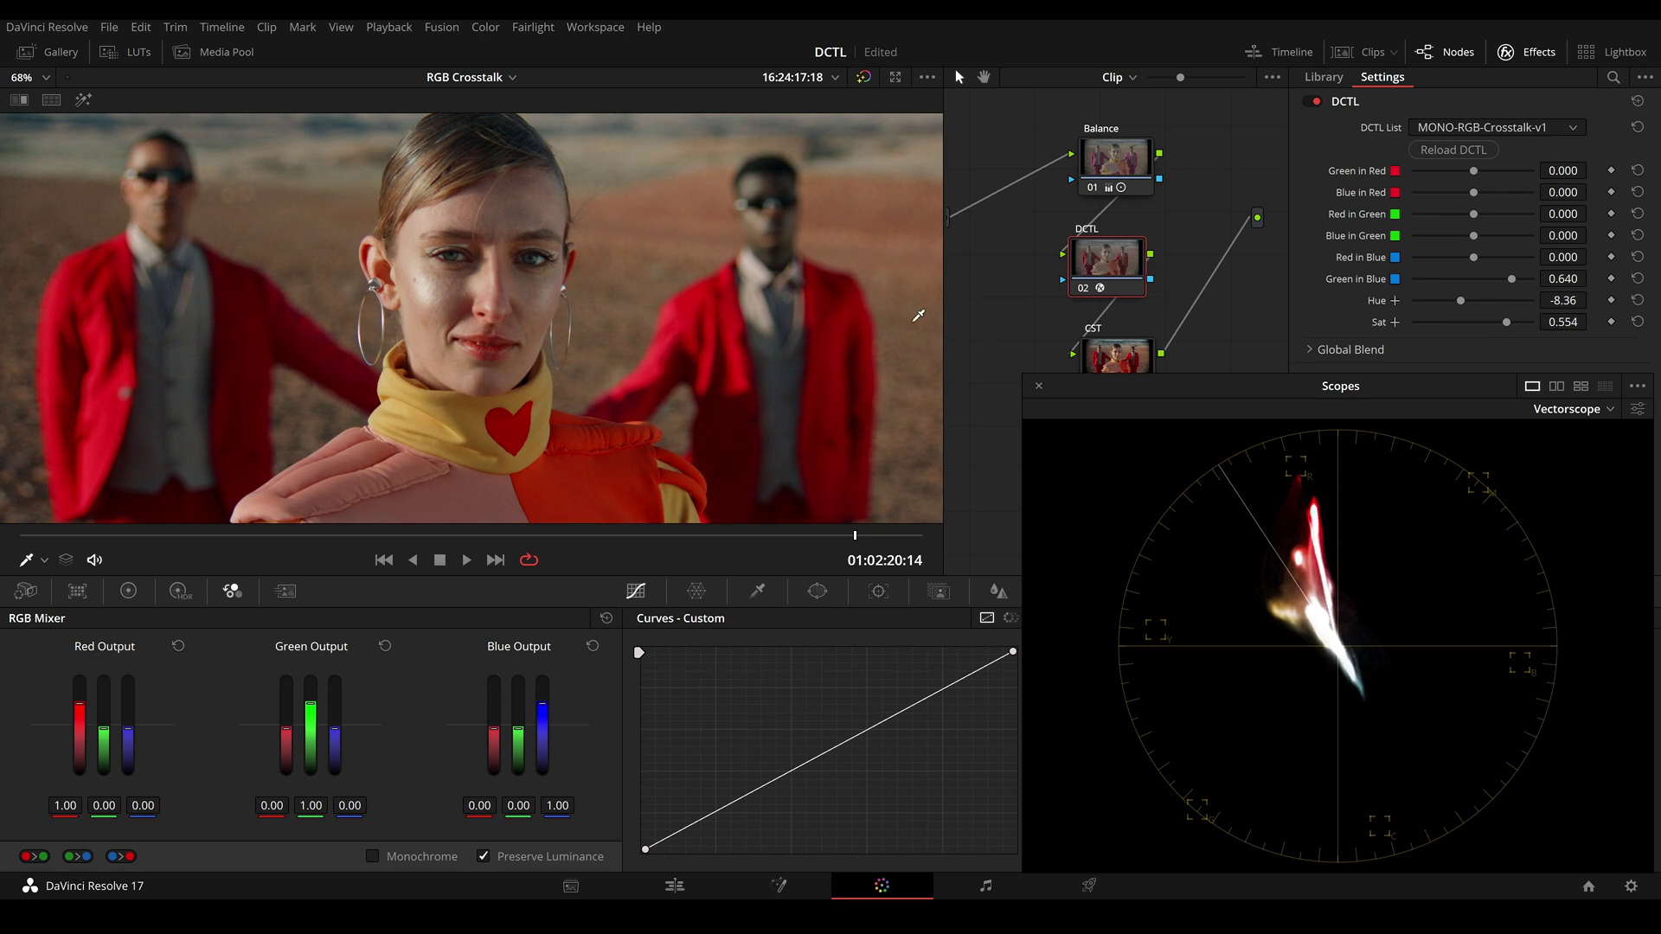
pyautogui.hotkey('ctrl', 'd')
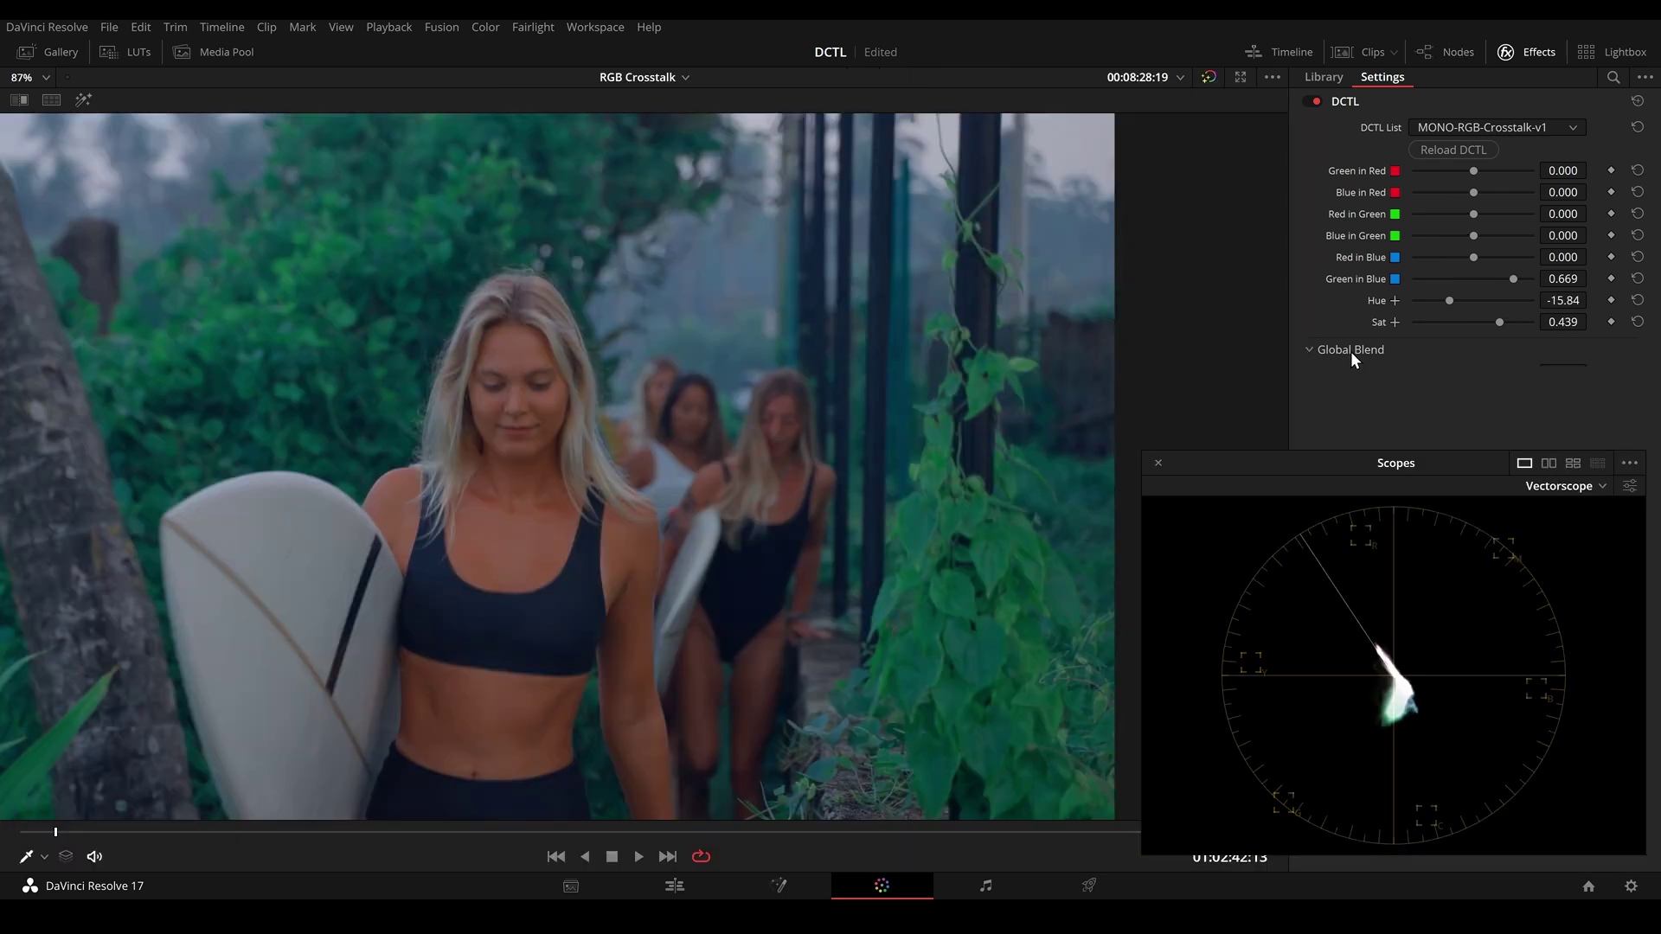
# - Expand Global Blend and lower the DCTL's Blend to about 0.936
pyautogui.click(1351, 349)
pyautogui.moveTo(1533, 374)
pyautogui.mouseDown()
pyautogui.moveTo(1425, 381)
pyautogui.moveTo(1537, 376)
pyautogui.moveTo(1436, 376)
pyautogui.moveTo(1518, 378)
pyautogui.mouseUp()
pyautogui.scroll(2, 740, 331)
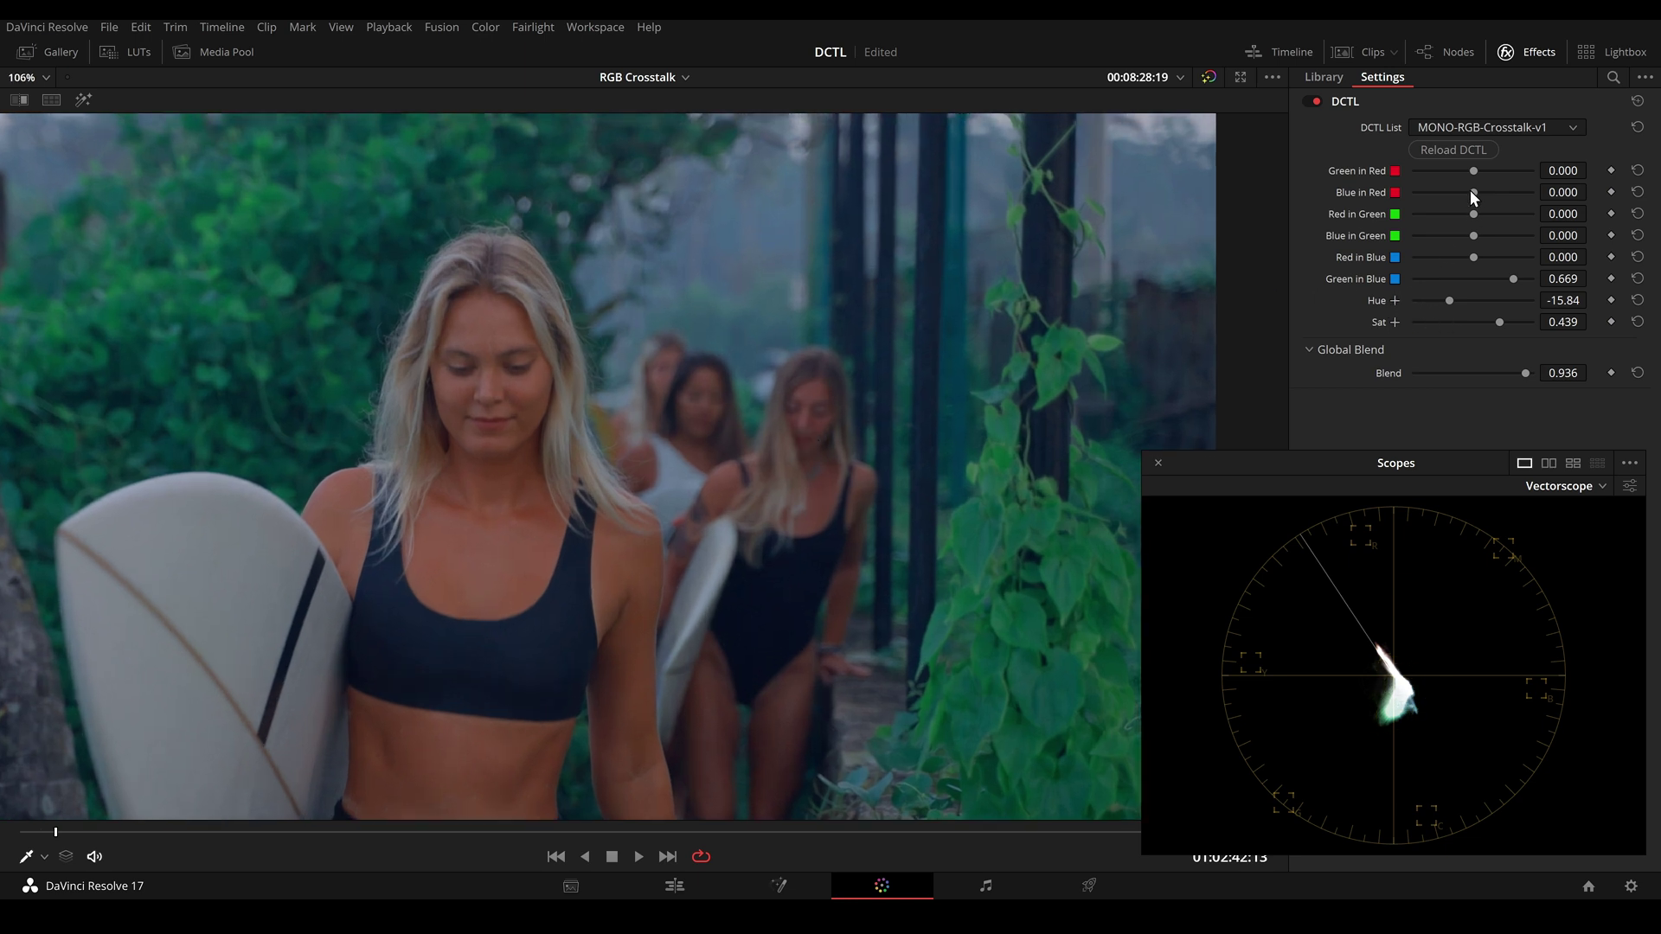
# - Reset the DCTL's Green in Blue, Hue and Sat to zero, and set Green in Red to 1.000 and Blue in Red to -1.000
pyautogui.click(1452, 151)
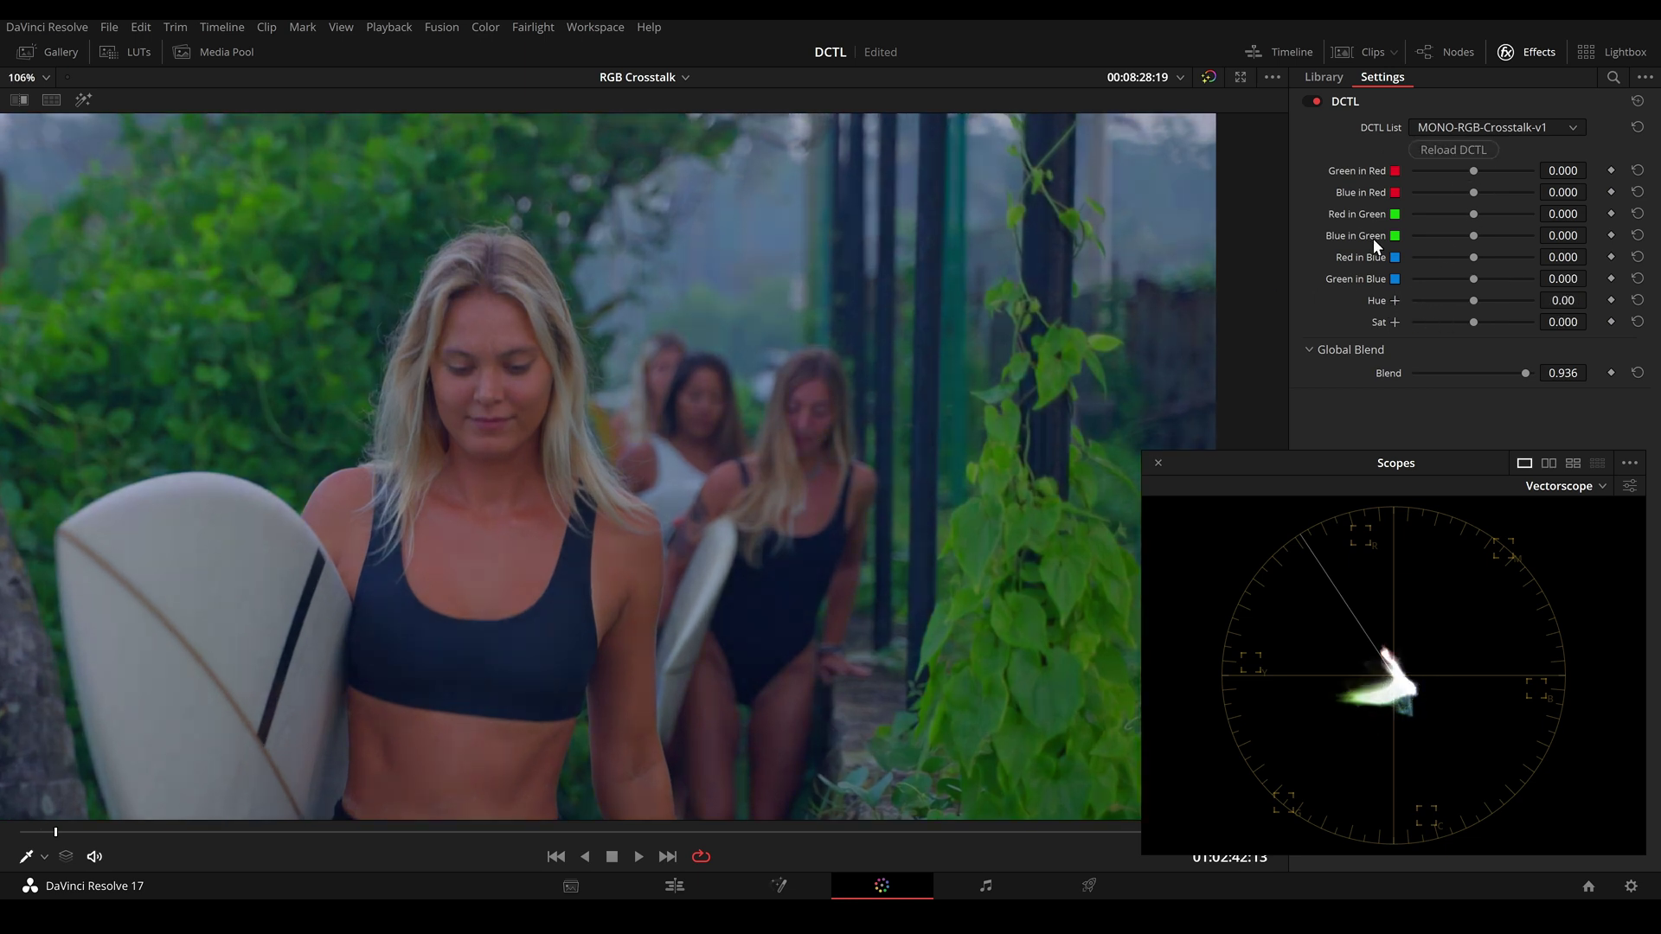
pyautogui.scroll(-2, 484, 294)
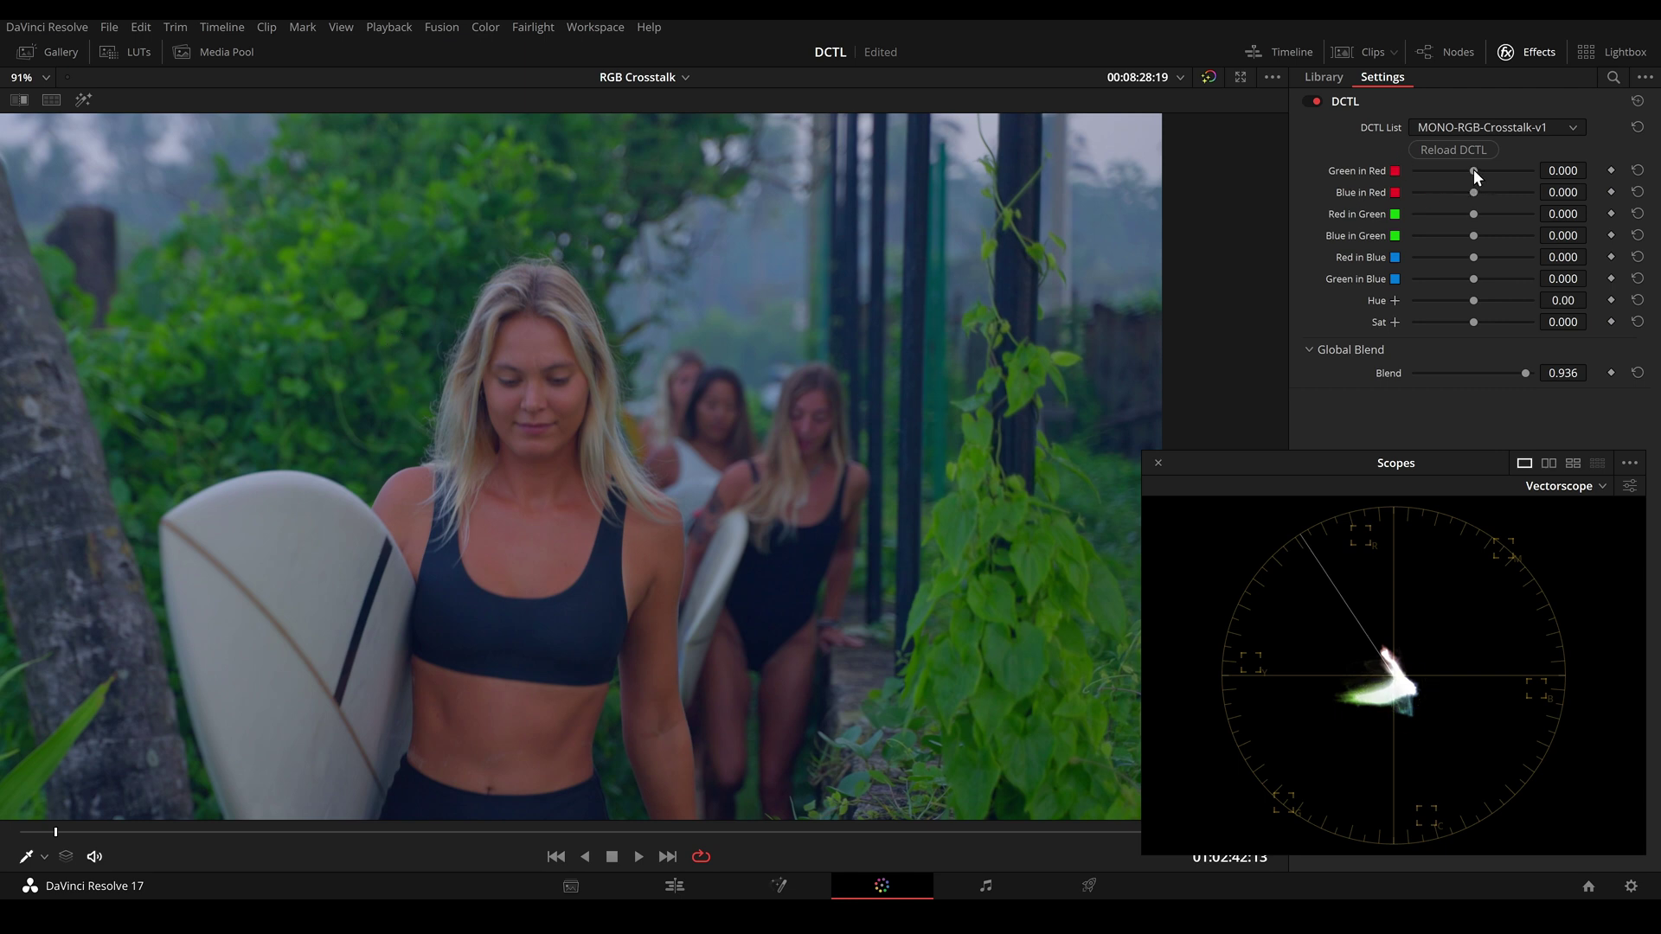
pyautogui.moveTo(1473, 170)
pyautogui.mouseDown()
pyautogui.moveTo(1537, 170)
pyautogui.moveTo(1394, 197)
pyautogui.mouseUp()
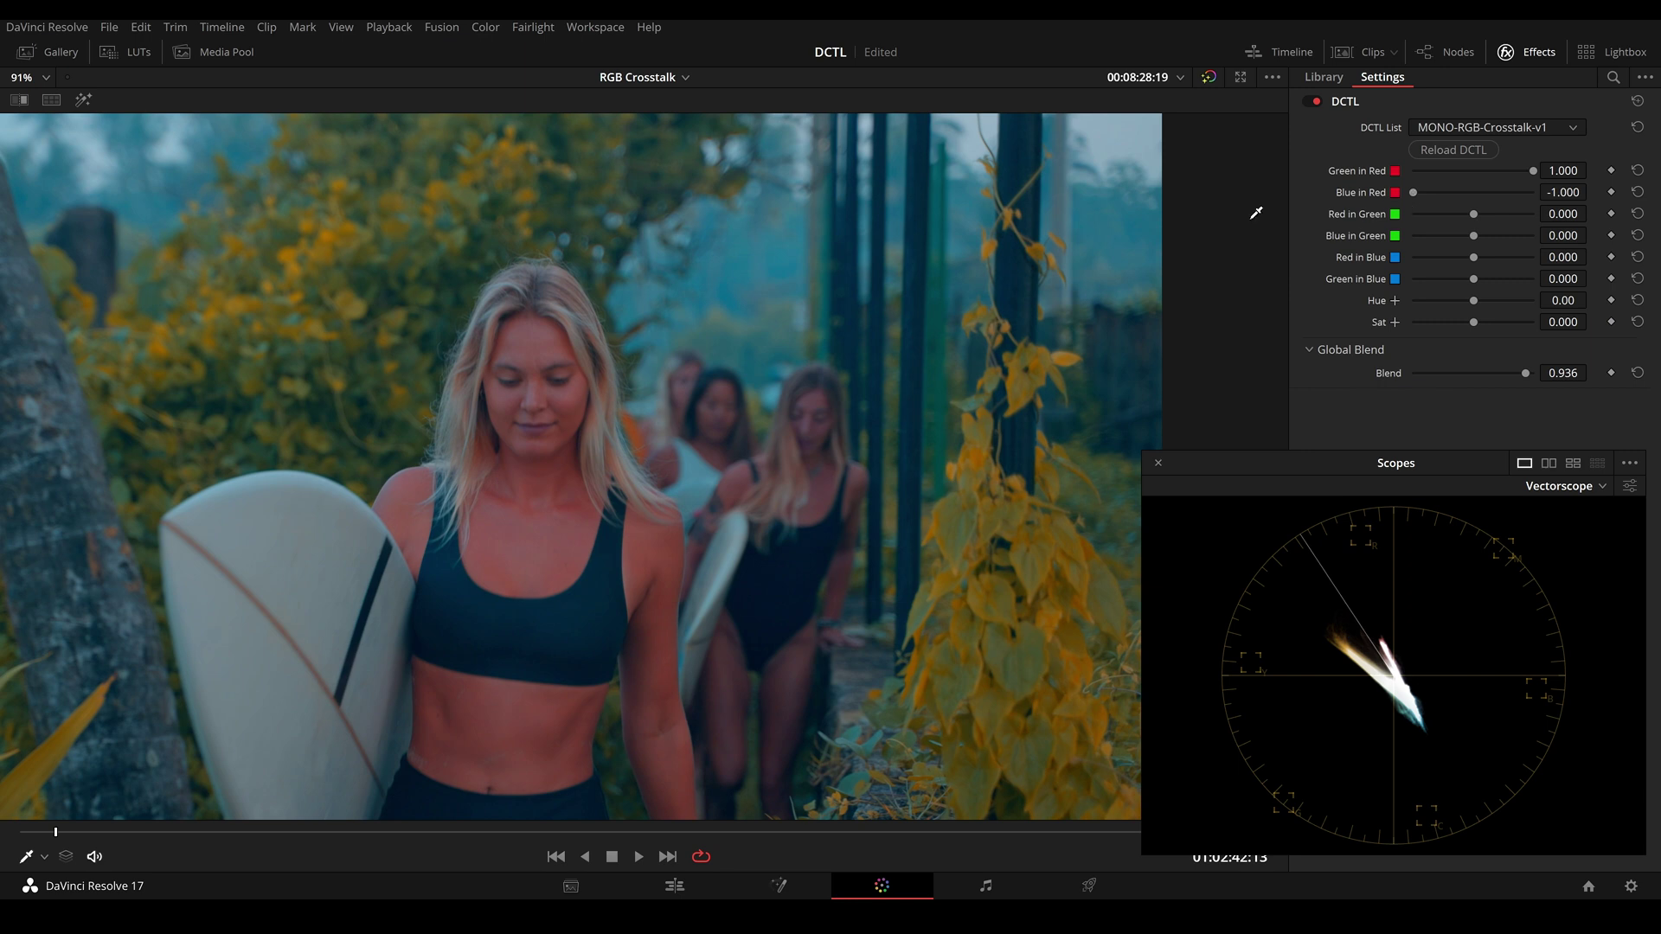
pyautogui.scroll(2, 597, 288)
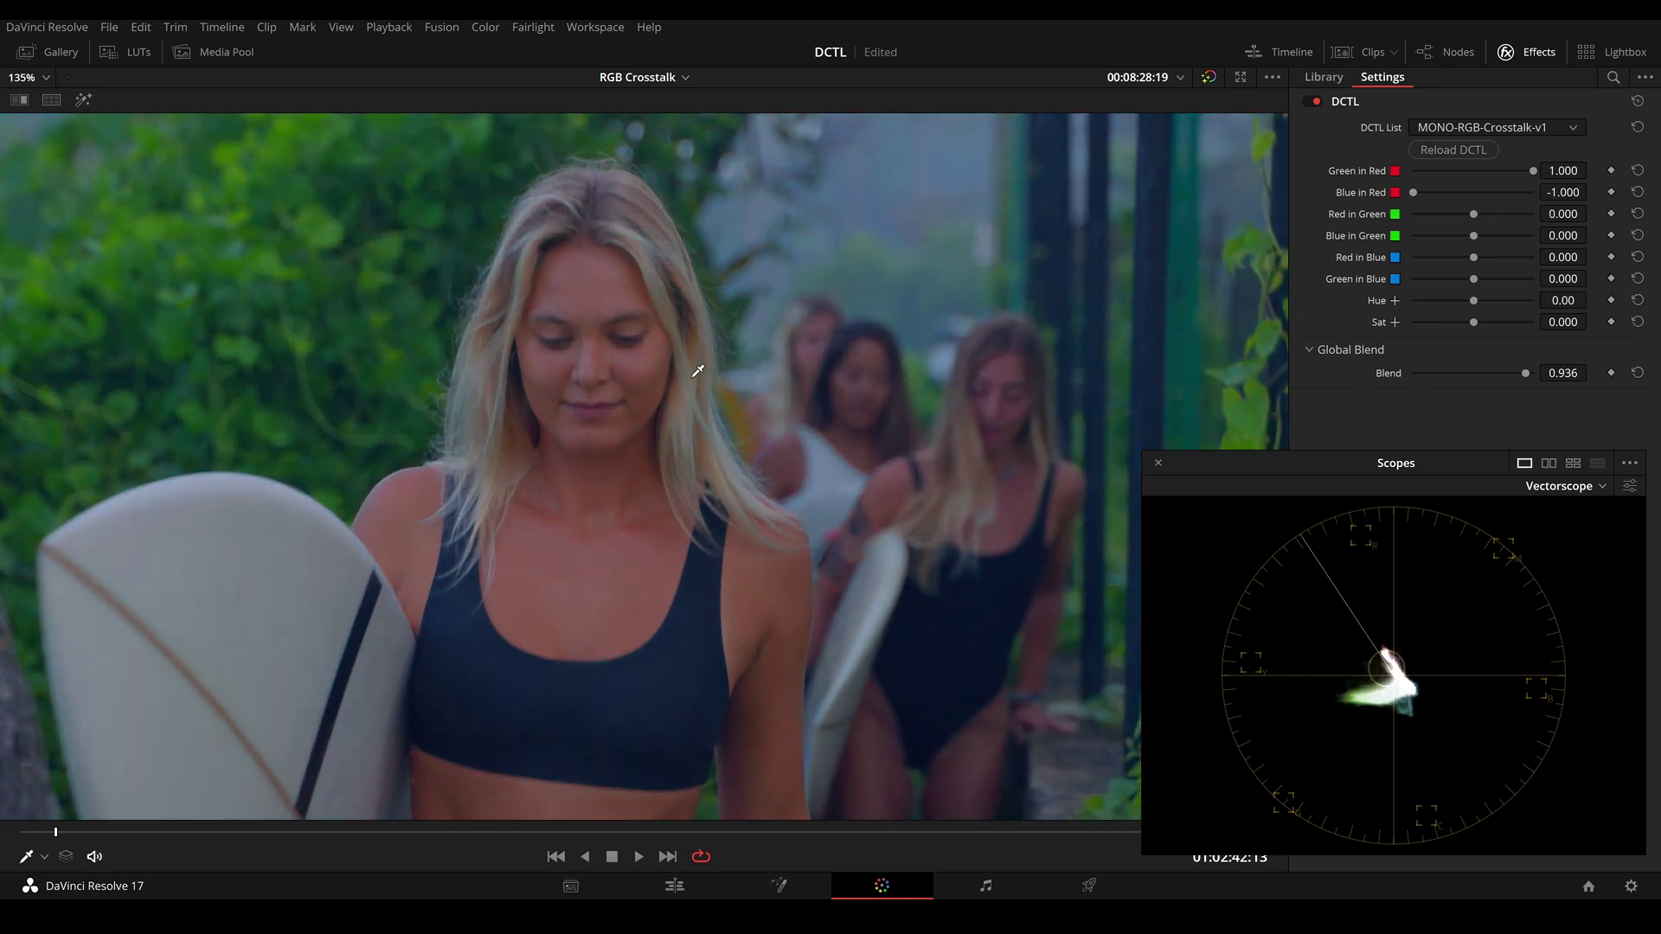
# - Turn the DCTL node on, set its Hue to 2.60 and Sat to -0.180, and restore Blend to 1.000
pyautogui.hotkey('ctrl', 'd')
pyautogui.moveTo(1473, 300); pyautogui.dragTo(1462, 324)
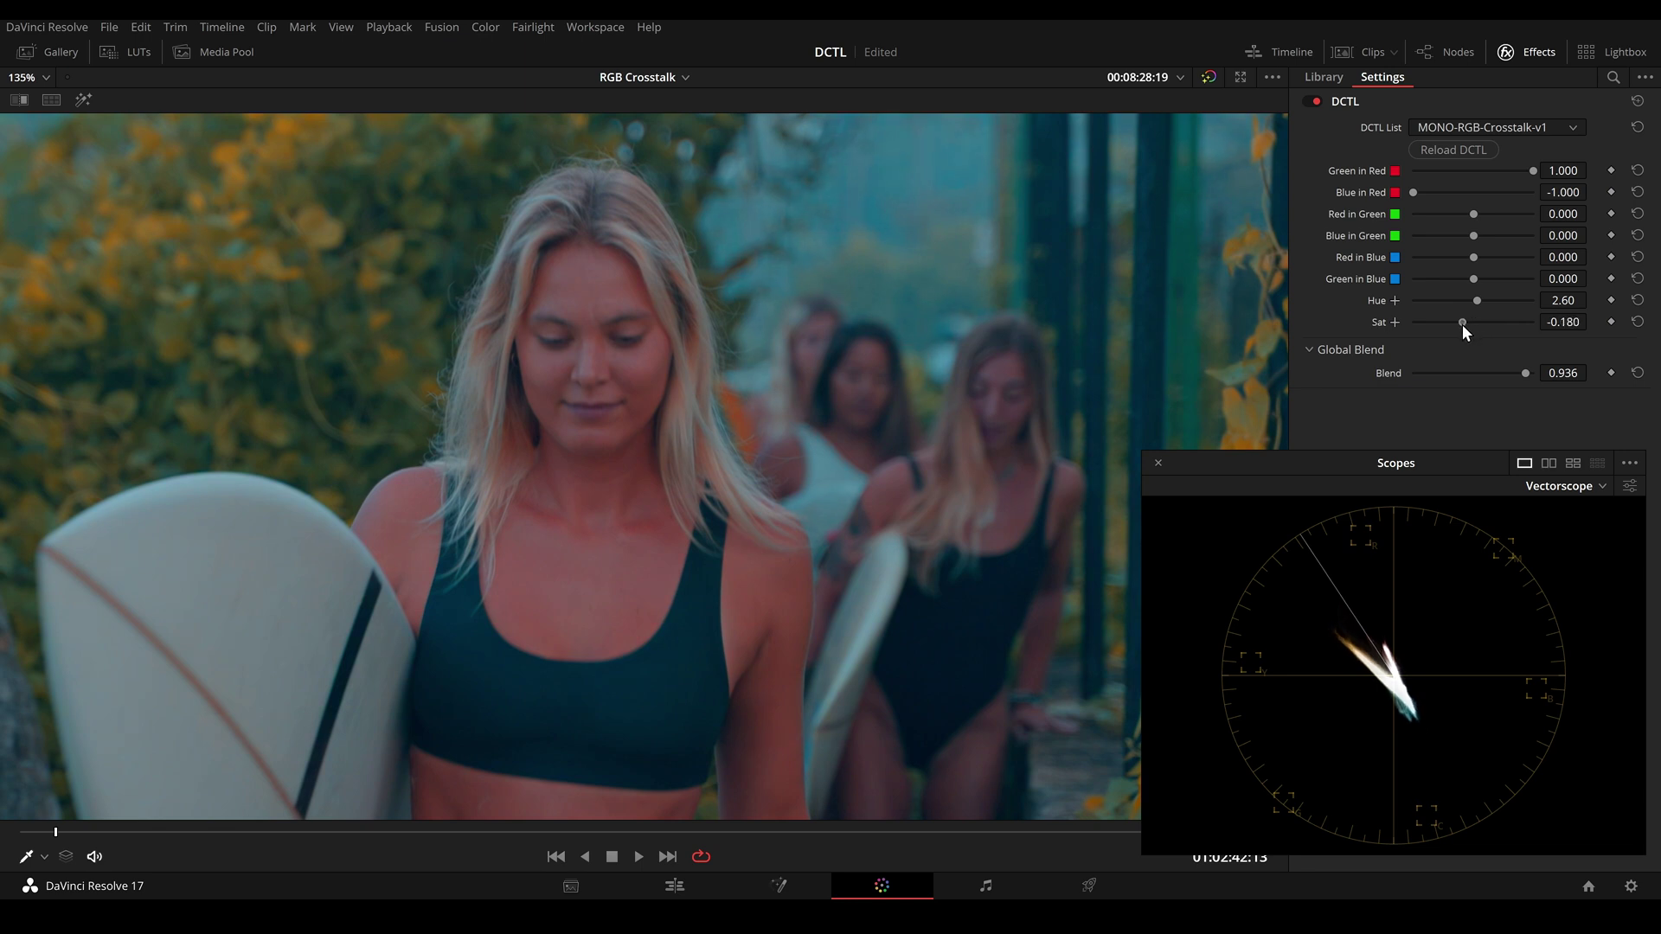
pyautogui.scroll(-4, 876, 402)
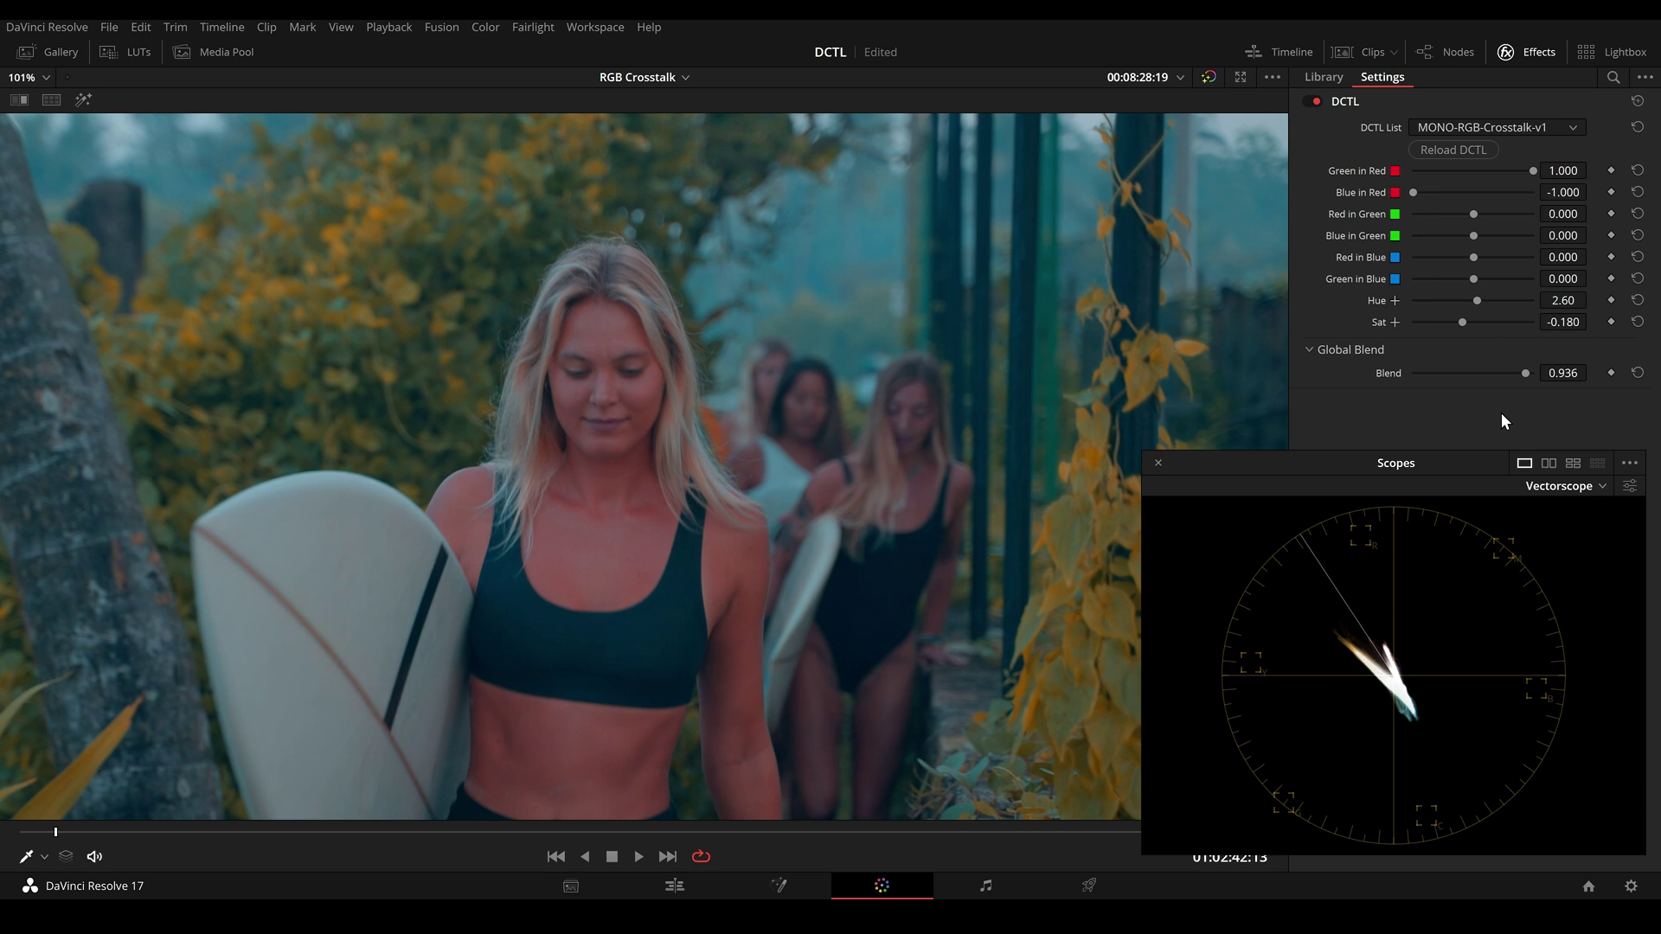
pyautogui.moveTo(1524, 372)
pyautogui.mouseDown()
pyautogui.moveTo(1505, 370)
pyautogui.moveTo(1562, 372)
pyautogui.moveTo(1424, 382)
pyautogui.moveTo(1570, 384)
pyautogui.mouseUp()
pyautogui.scroll(-4, 593, 399)
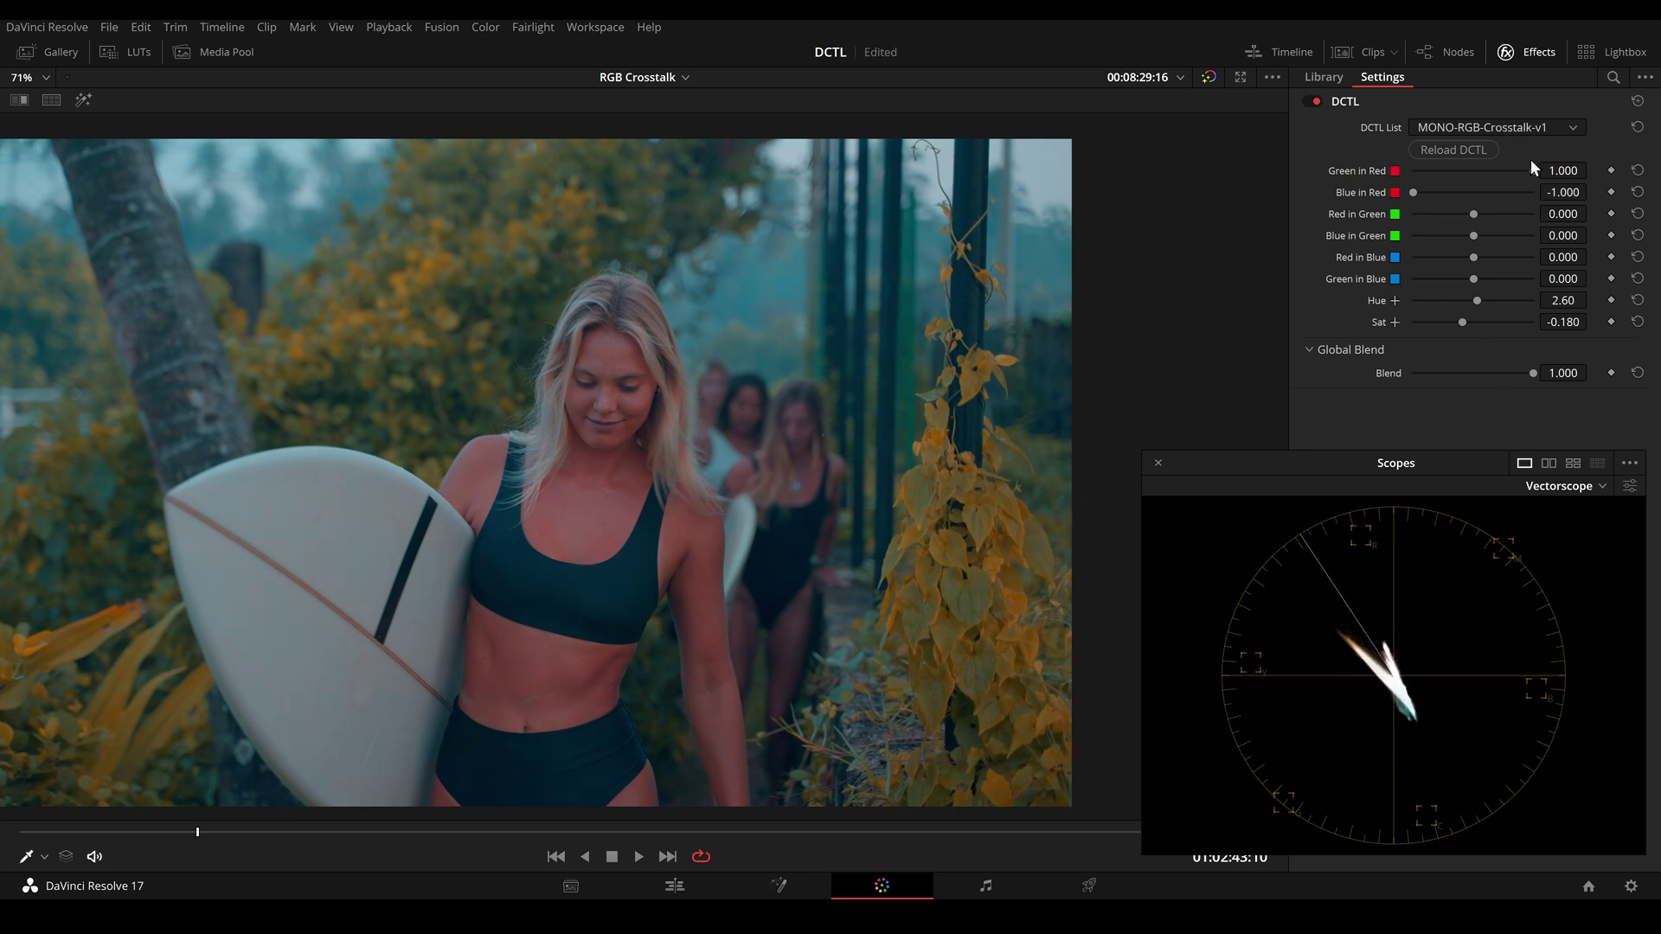
# - Set Green in Red to 0.626 and Blue in Red to -0.583, and toggle the node to compare with the original
pyautogui.moveTo(1533, 170); pyautogui.dragTo(1510, 171)
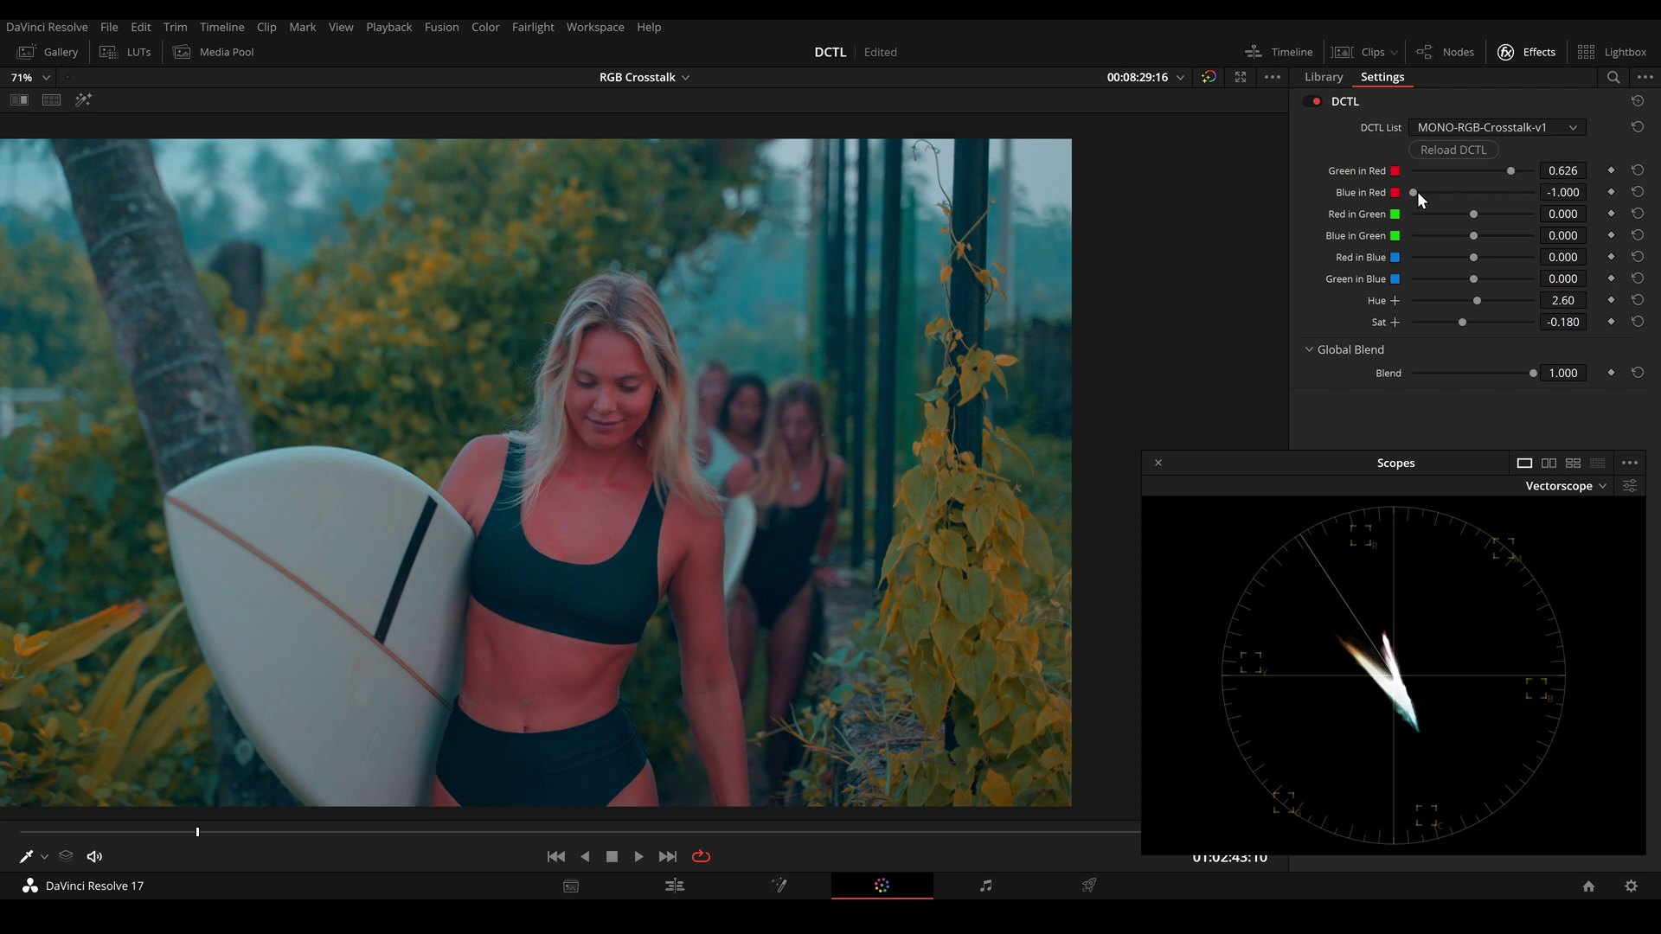
pyautogui.moveTo(1416, 192); pyautogui.dragTo(1435, 191)
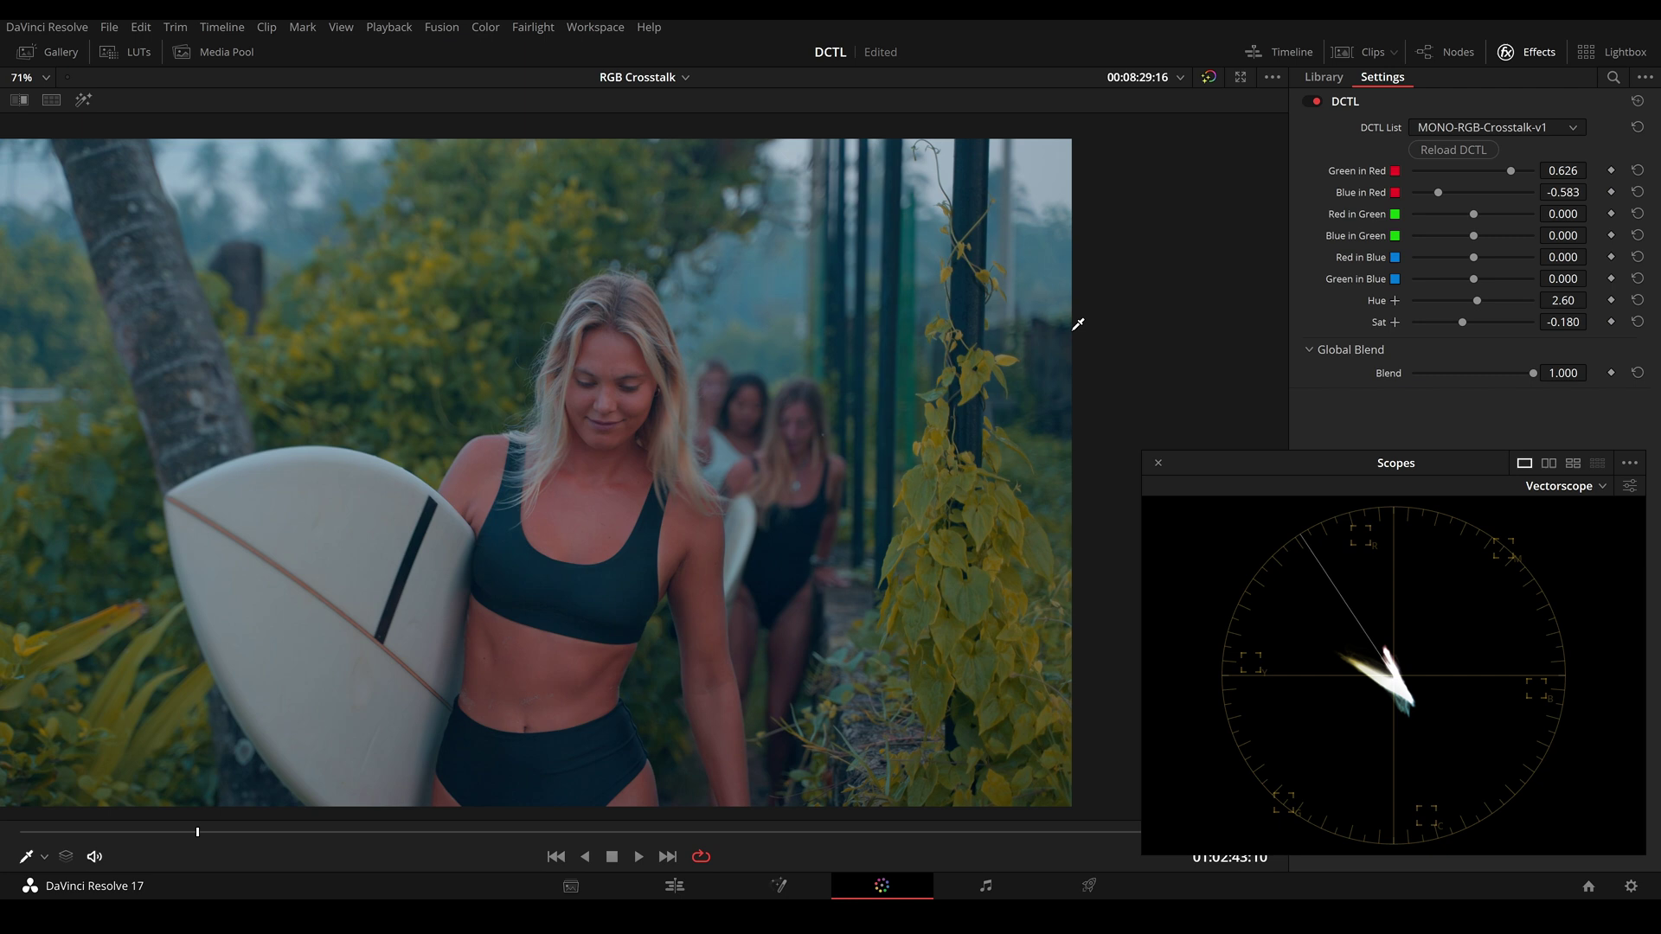
pyautogui.scroll(1, 870, 373)
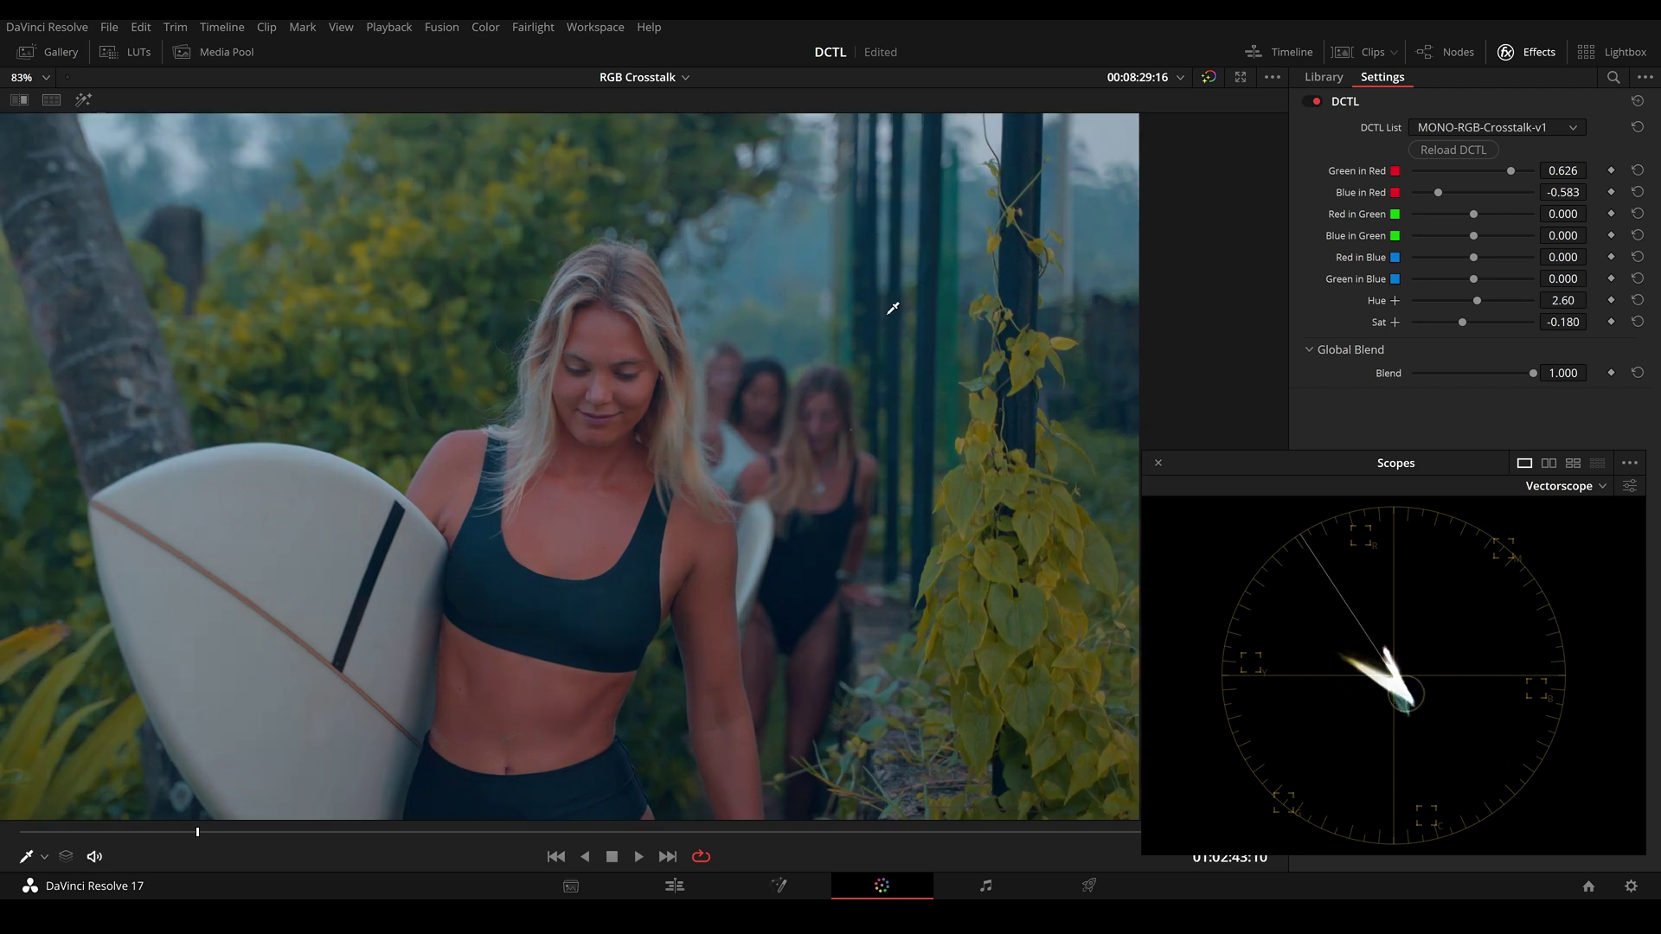
pyautogui.hotkey('ctrl', 'd')
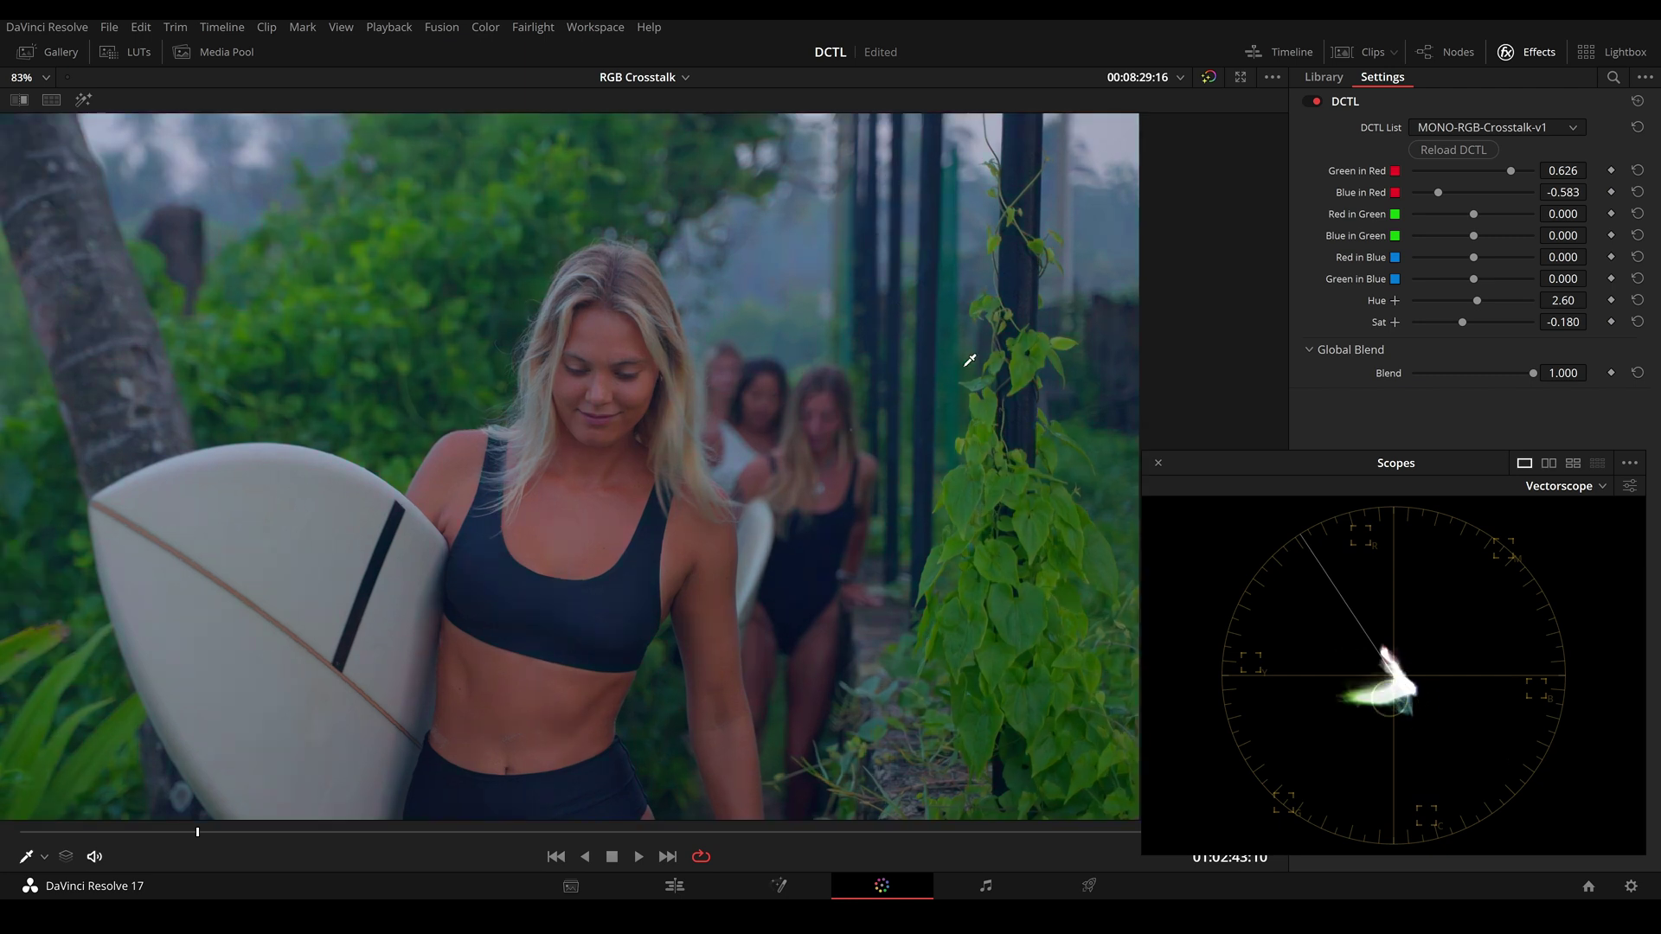
pyautogui.hotkey('ctrl', 'd')
pyautogui.scroll(-1, 969, 360)
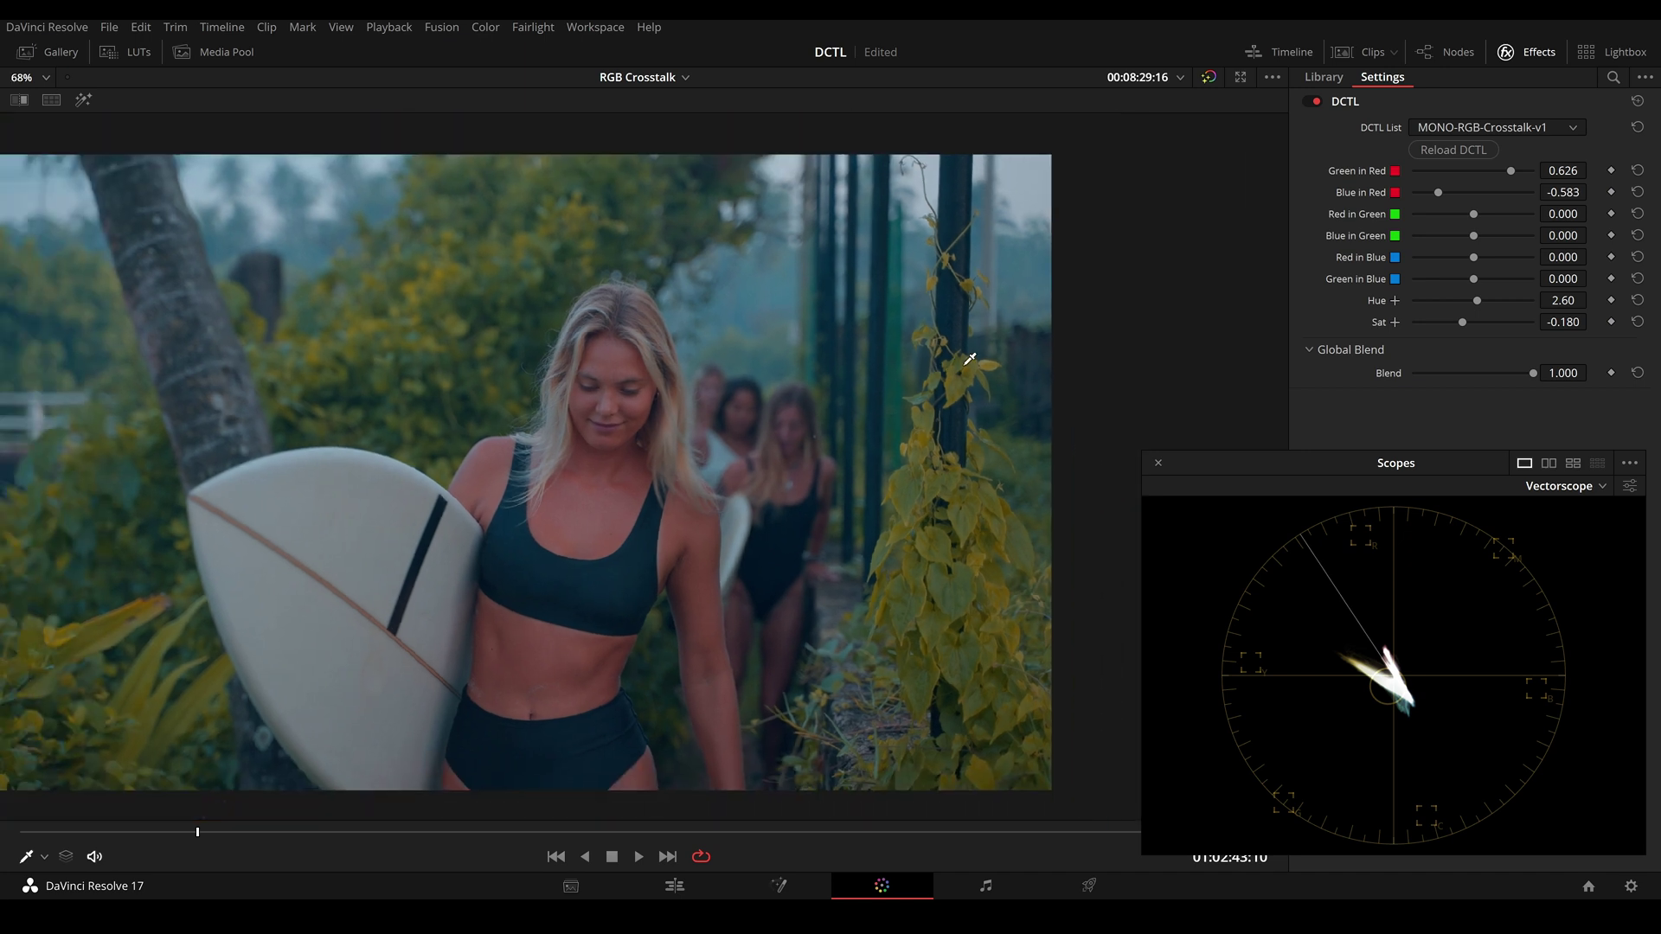
# - On the ocean clip with the surfers, set Hue to -3.76 and Sat to 0.309, and scrub through the clip to review the look
pyautogui.scroll(1, 968, 360)
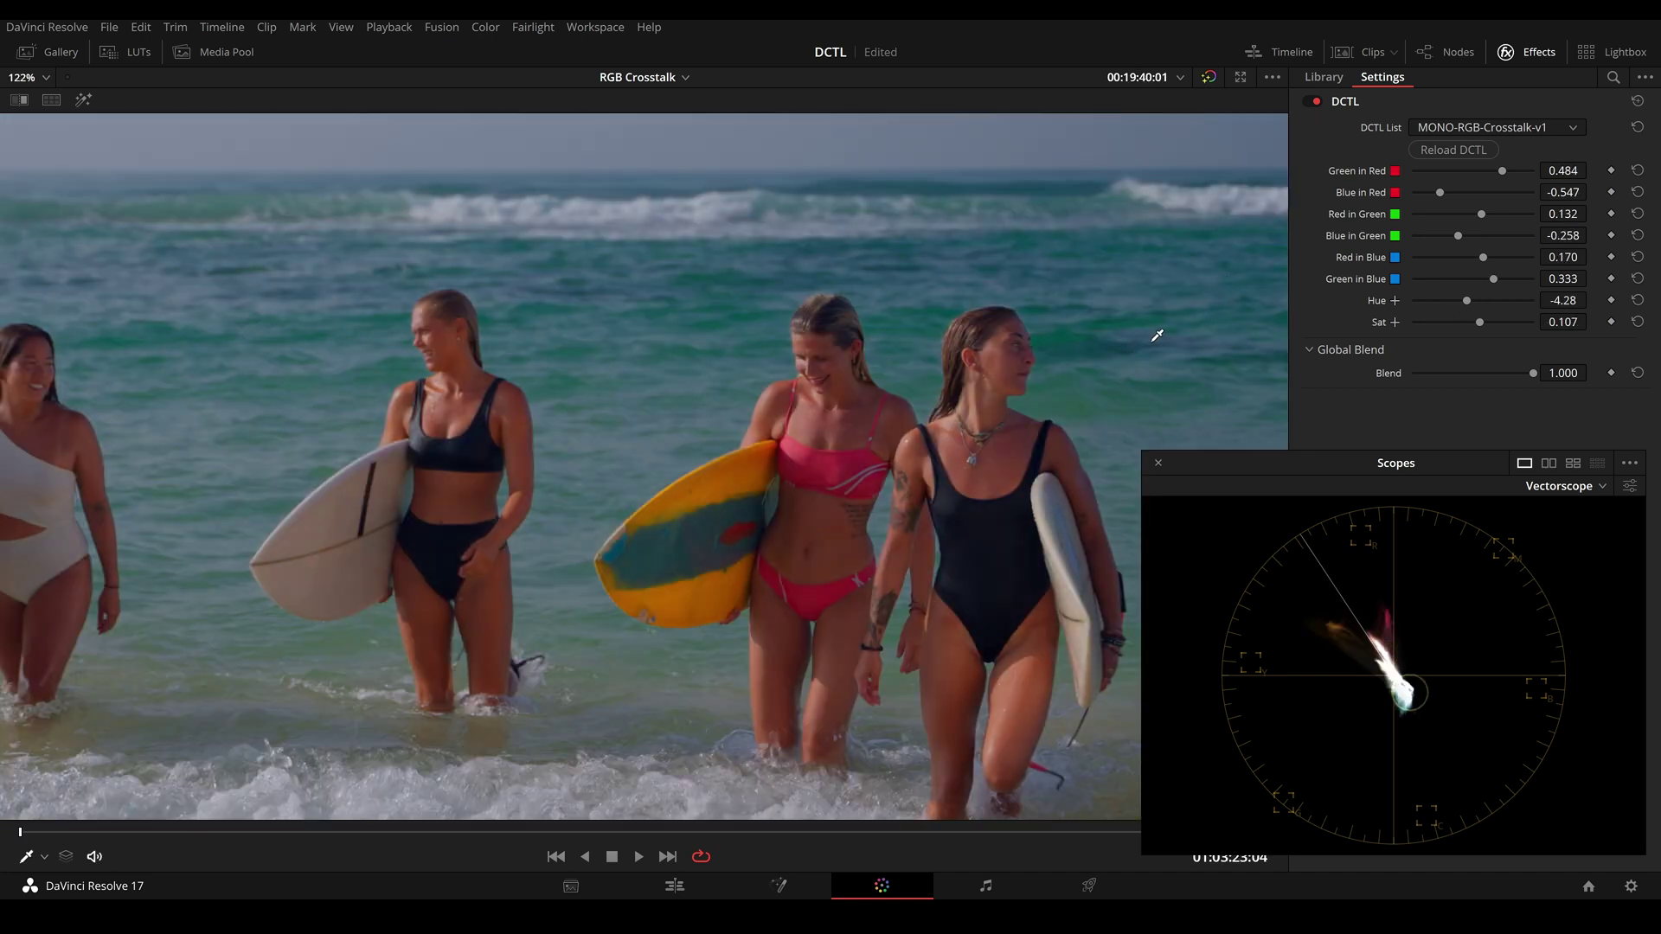
pyautogui.hotkey('ctrl', 'd')
pyautogui.moveTo(1505, 386); pyautogui.dragTo(1565, 397)
pyautogui.scroll(1, 1081, 415)
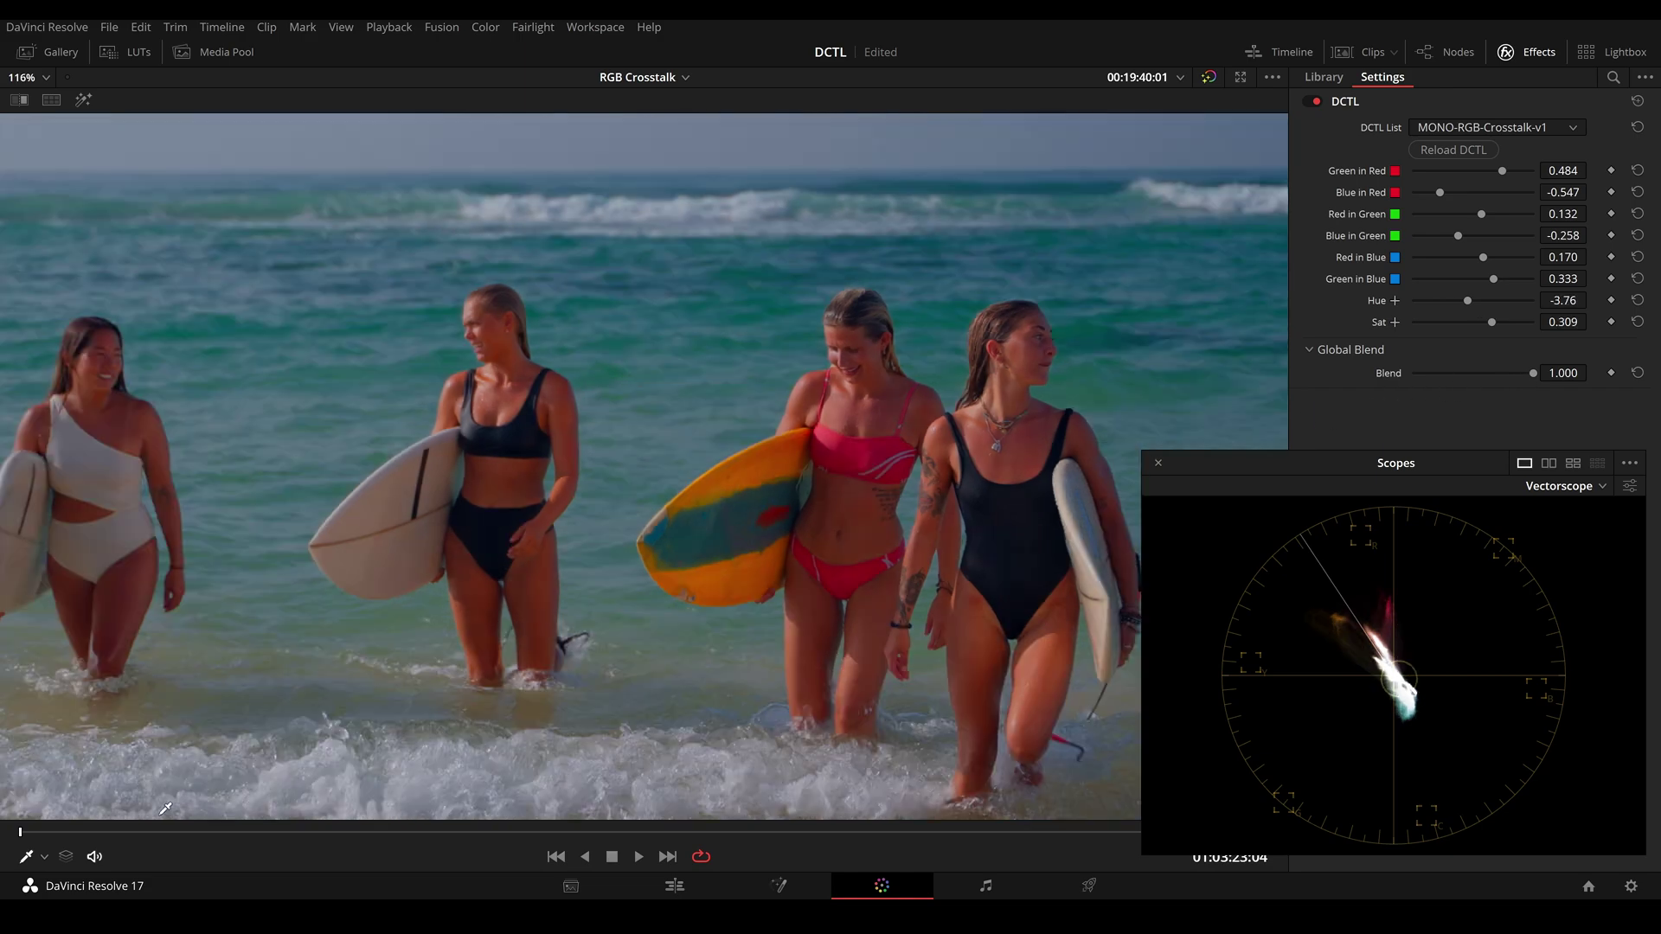
pyautogui.moveTo(60, 830); pyautogui.dragTo(811, 804)
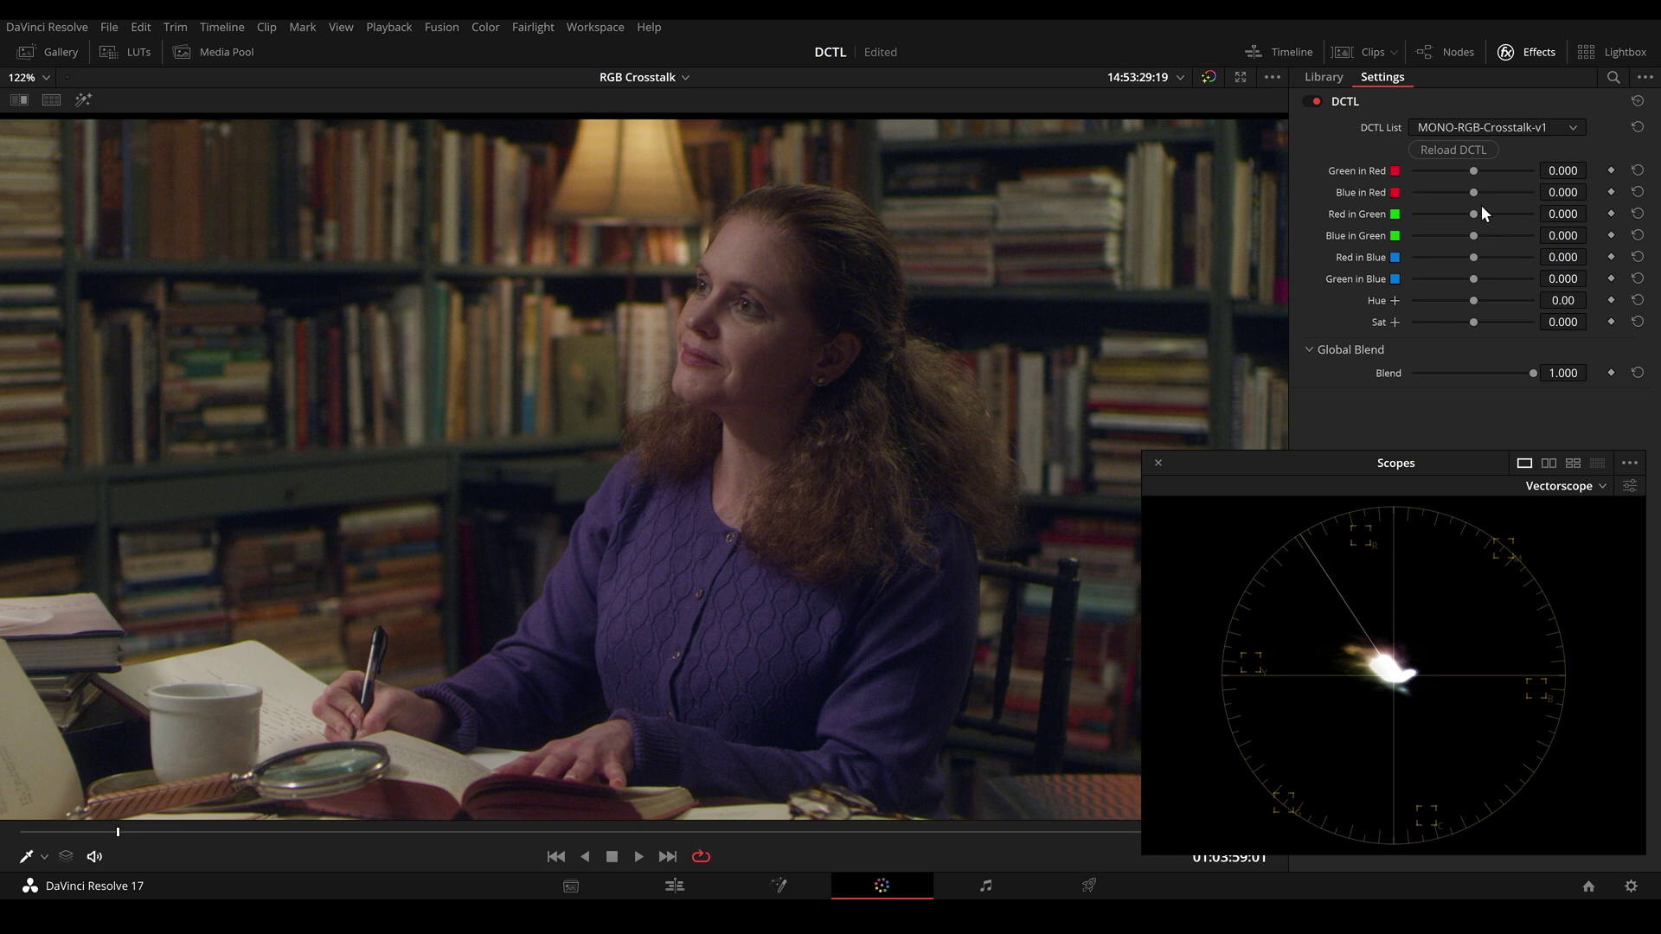
# - On the library clip, set Red in Green to -0.669, Blue in Green to -0.655, Hue to -10.64 and Sat to 0.036
pyautogui.moveTo(1471, 213)
pyautogui.mouseDown()
pyautogui.moveTo(1432, 221)
pyautogui.moveTo(1452, 239)
pyautogui.moveTo(1432, 241)
pyautogui.mouseUp()
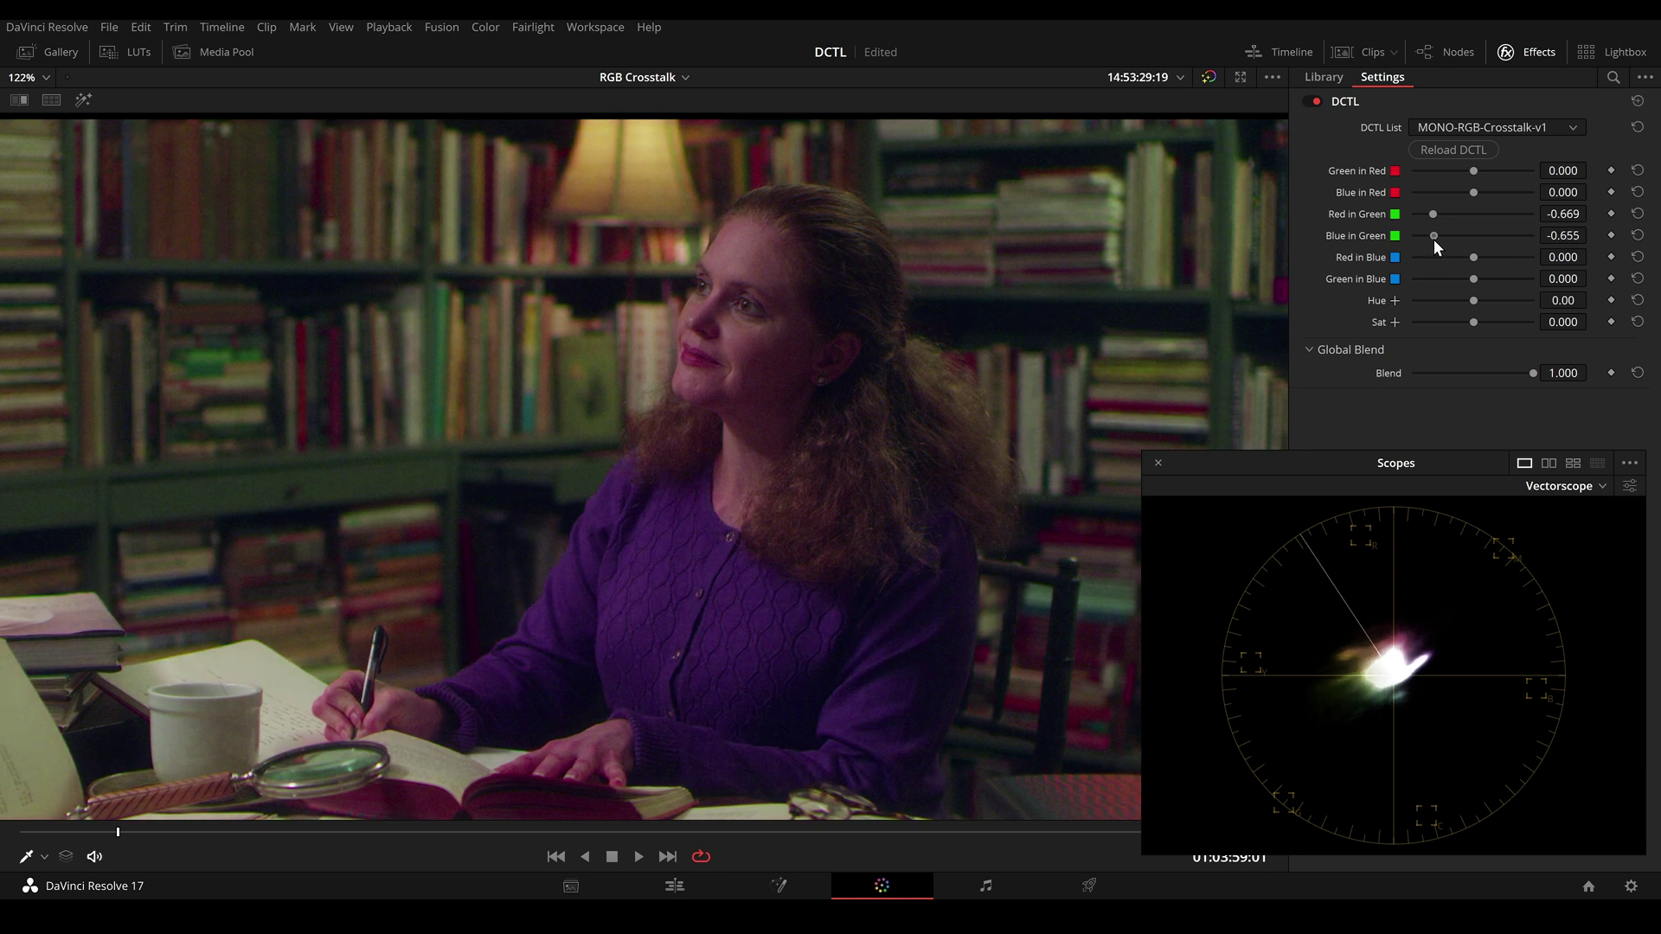
pyautogui.scroll(3, 908, 419)
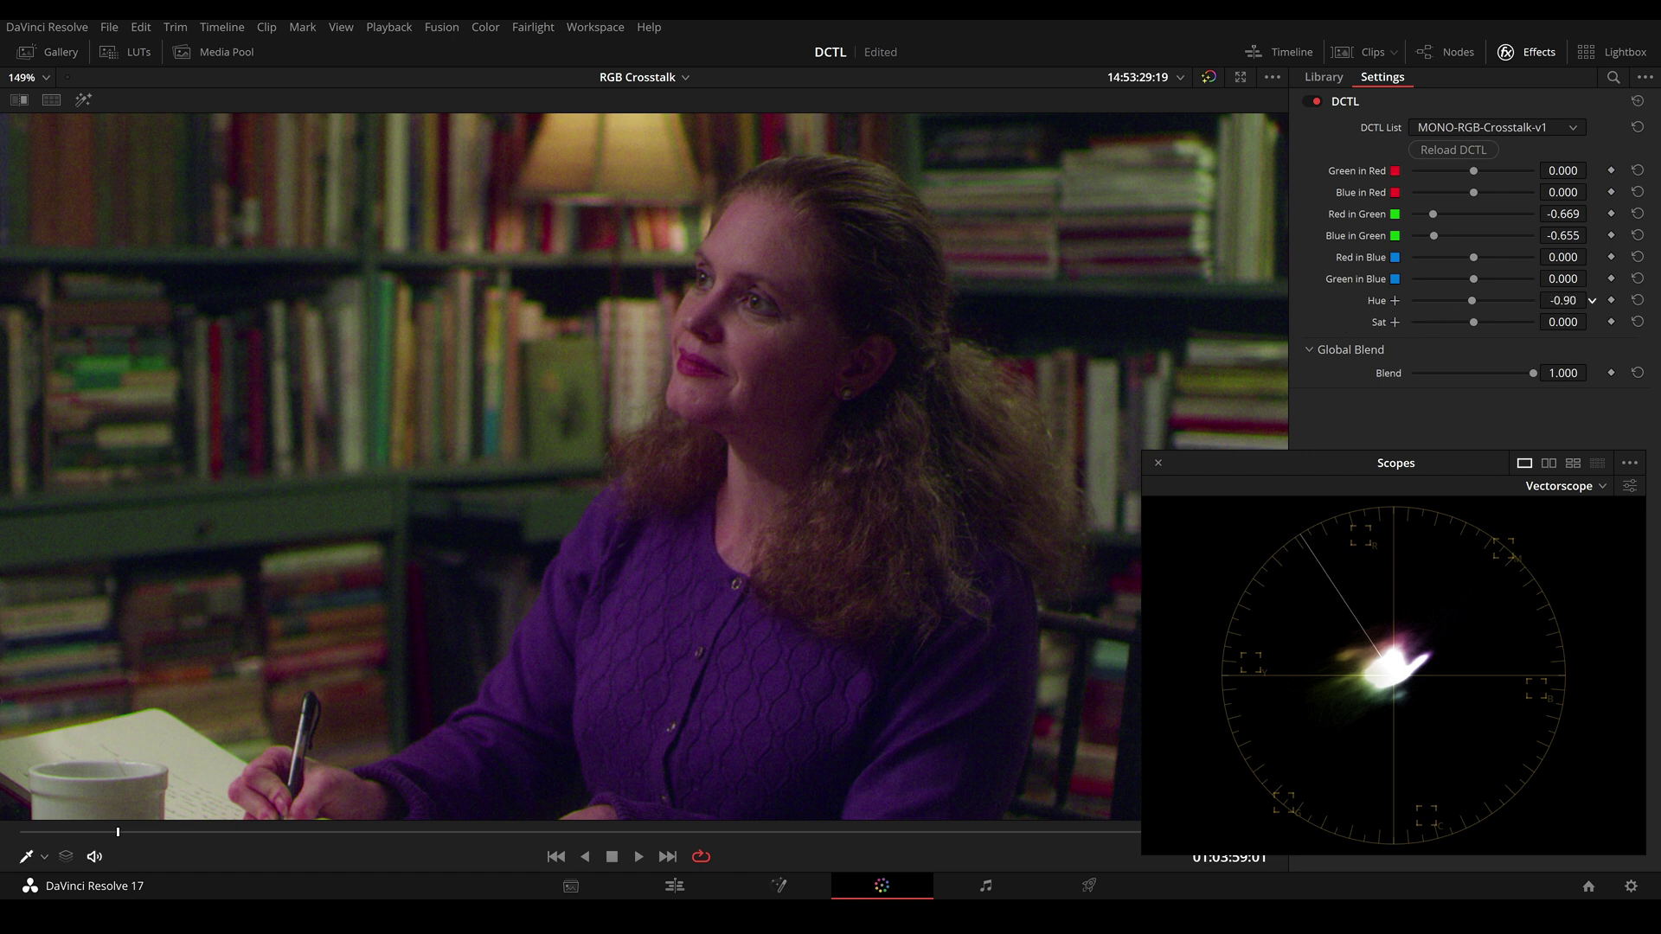
pyautogui.moveTo(1469, 301); pyautogui.dragTo(1454, 300)
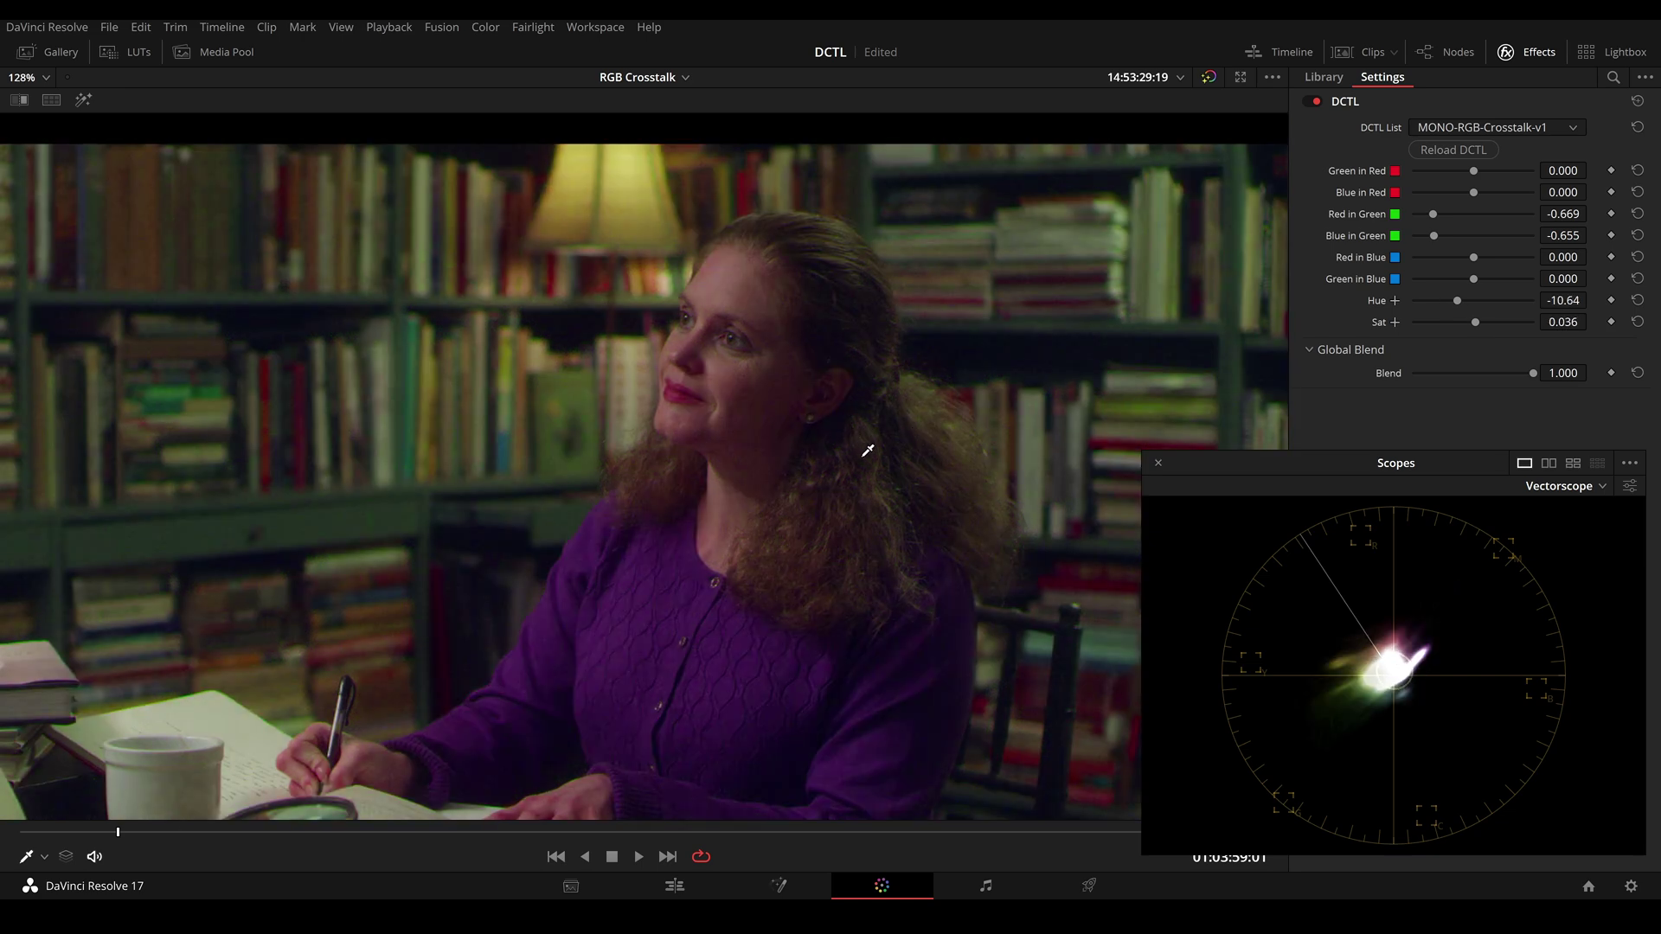
# - Toggle the DCTL node repeatedly to compare the sweater, skin, books and vectorscope trace with the ungraded library shot
pyautogui.hotkey('ctrl', 'd')
pyautogui.scroll(2, 848, 452)
pyautogui.moveTo(749, 511); pyautogui.dragTo(702, 433)
pyautogui.hotkey('ctrl', 'd')
pyautogui.hotkey('ctrl', 'd')
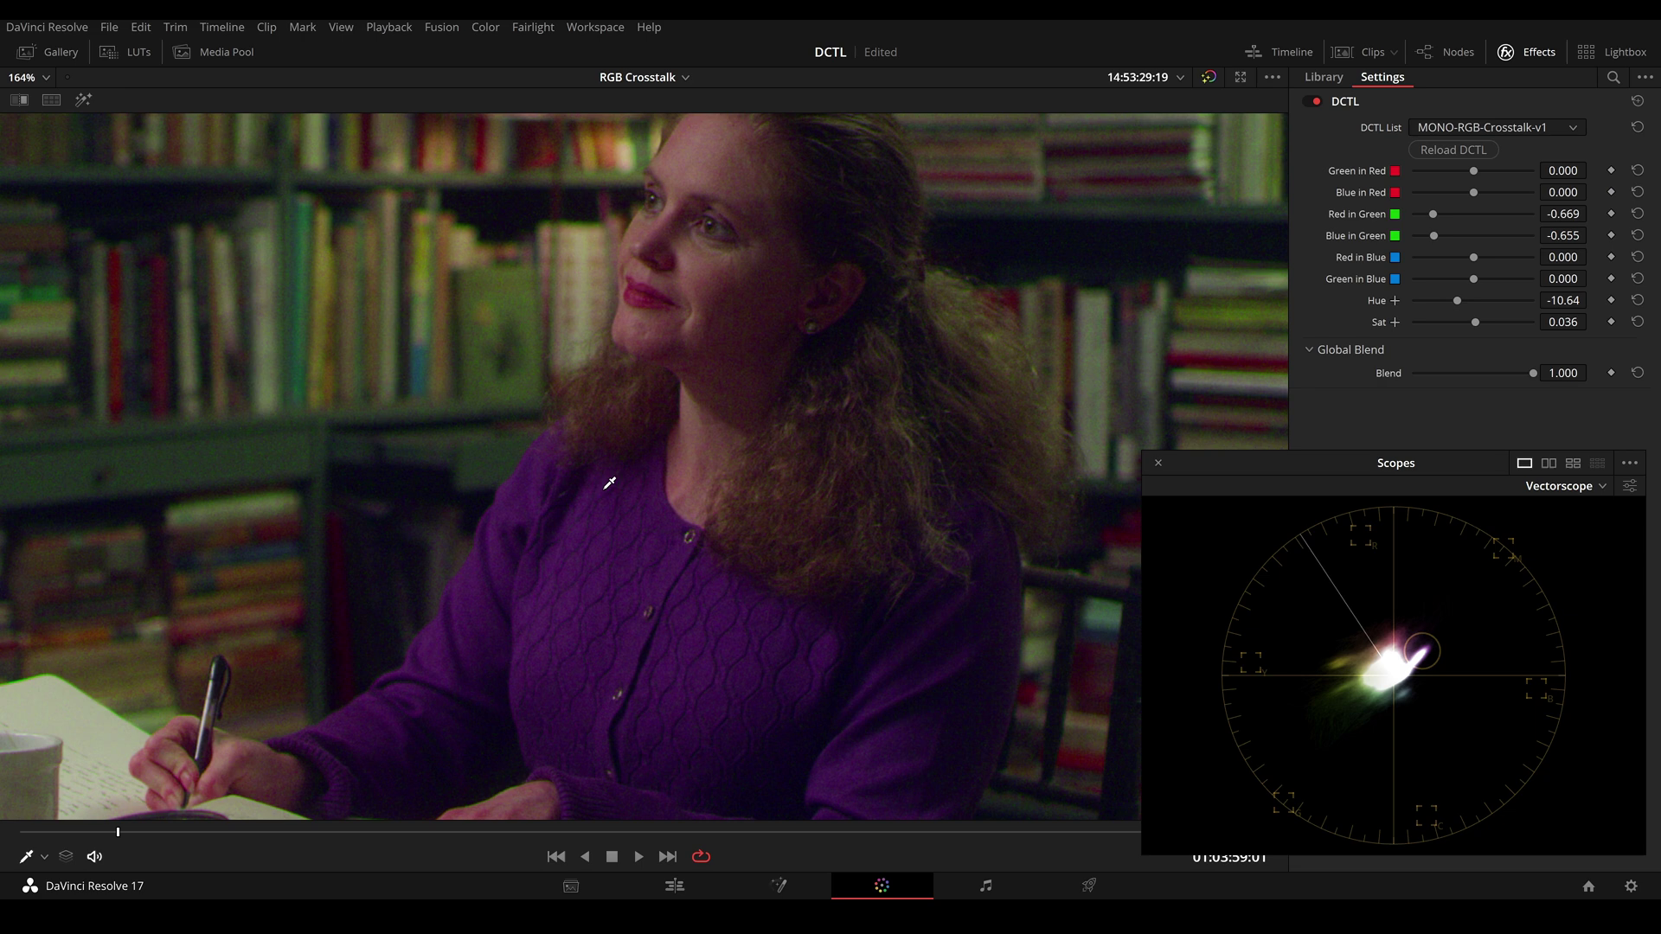
pyautogui.hotkey('ctrl', 'd')
pyautogui.hotkey('ctrl', 'd')
pyautogui.hotkey('ctrl', 'd')
pyautogui.hotkey('ctrl', 'd')
pyautogui.moveTo(787, 446); pyautogui.dragTo(848, 642)
pyautogui.scroll(-2, 715, 306)
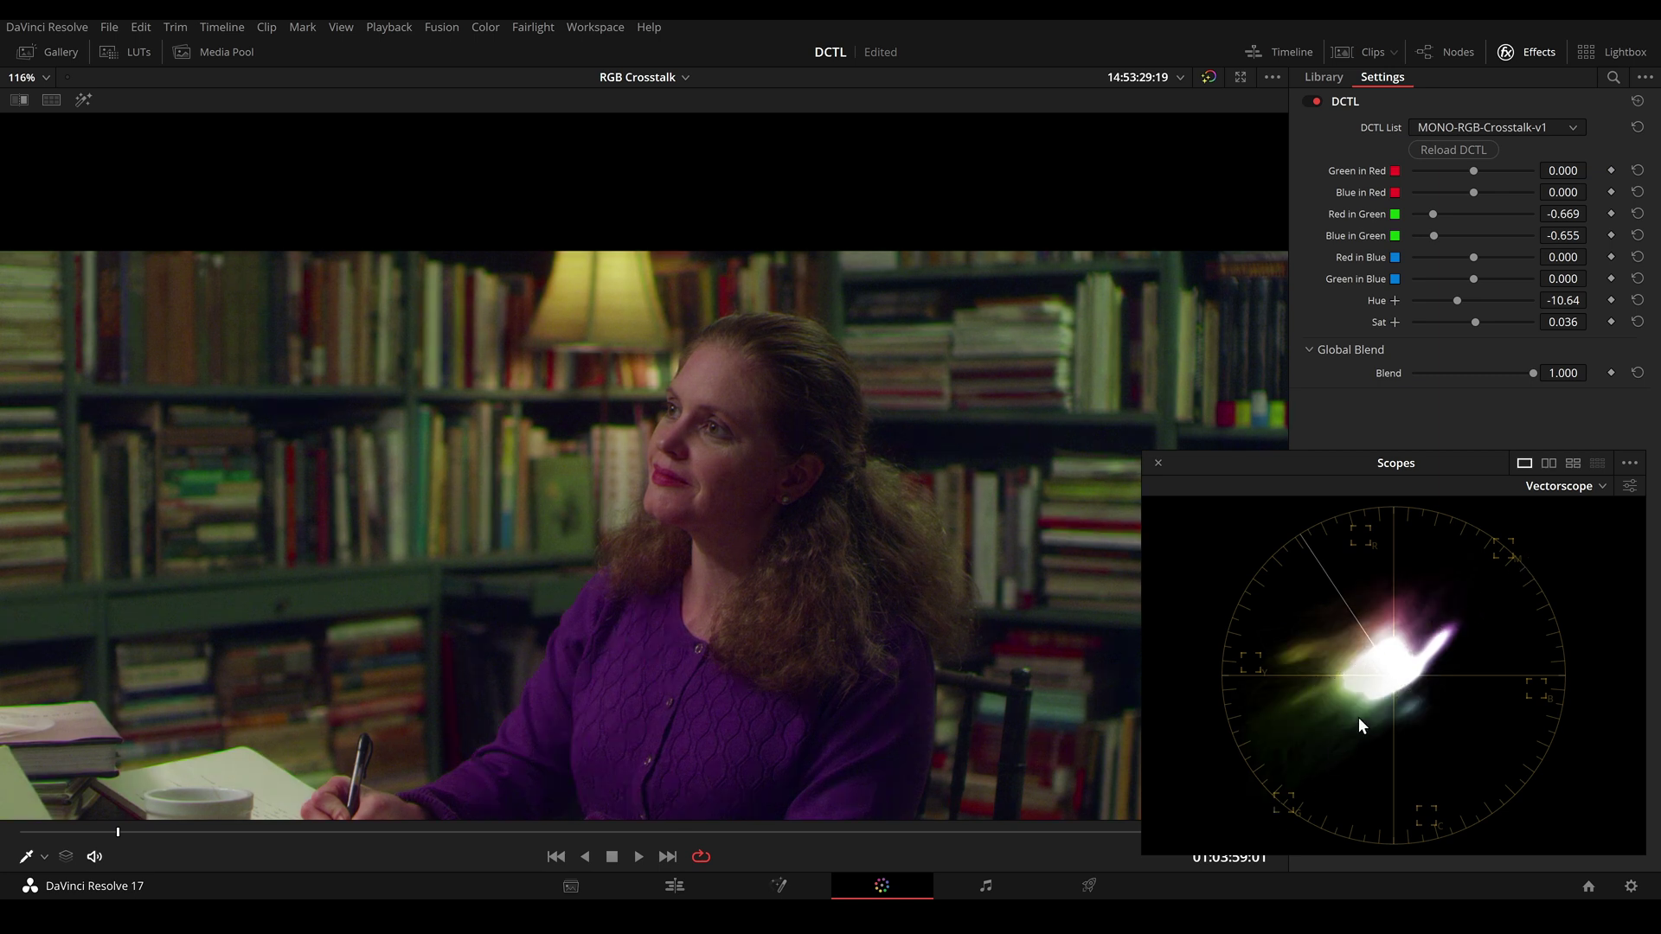
pyautogui.hotkey('ctrl', 'd')
pyautogui.hotkey('ctrl', 'd')
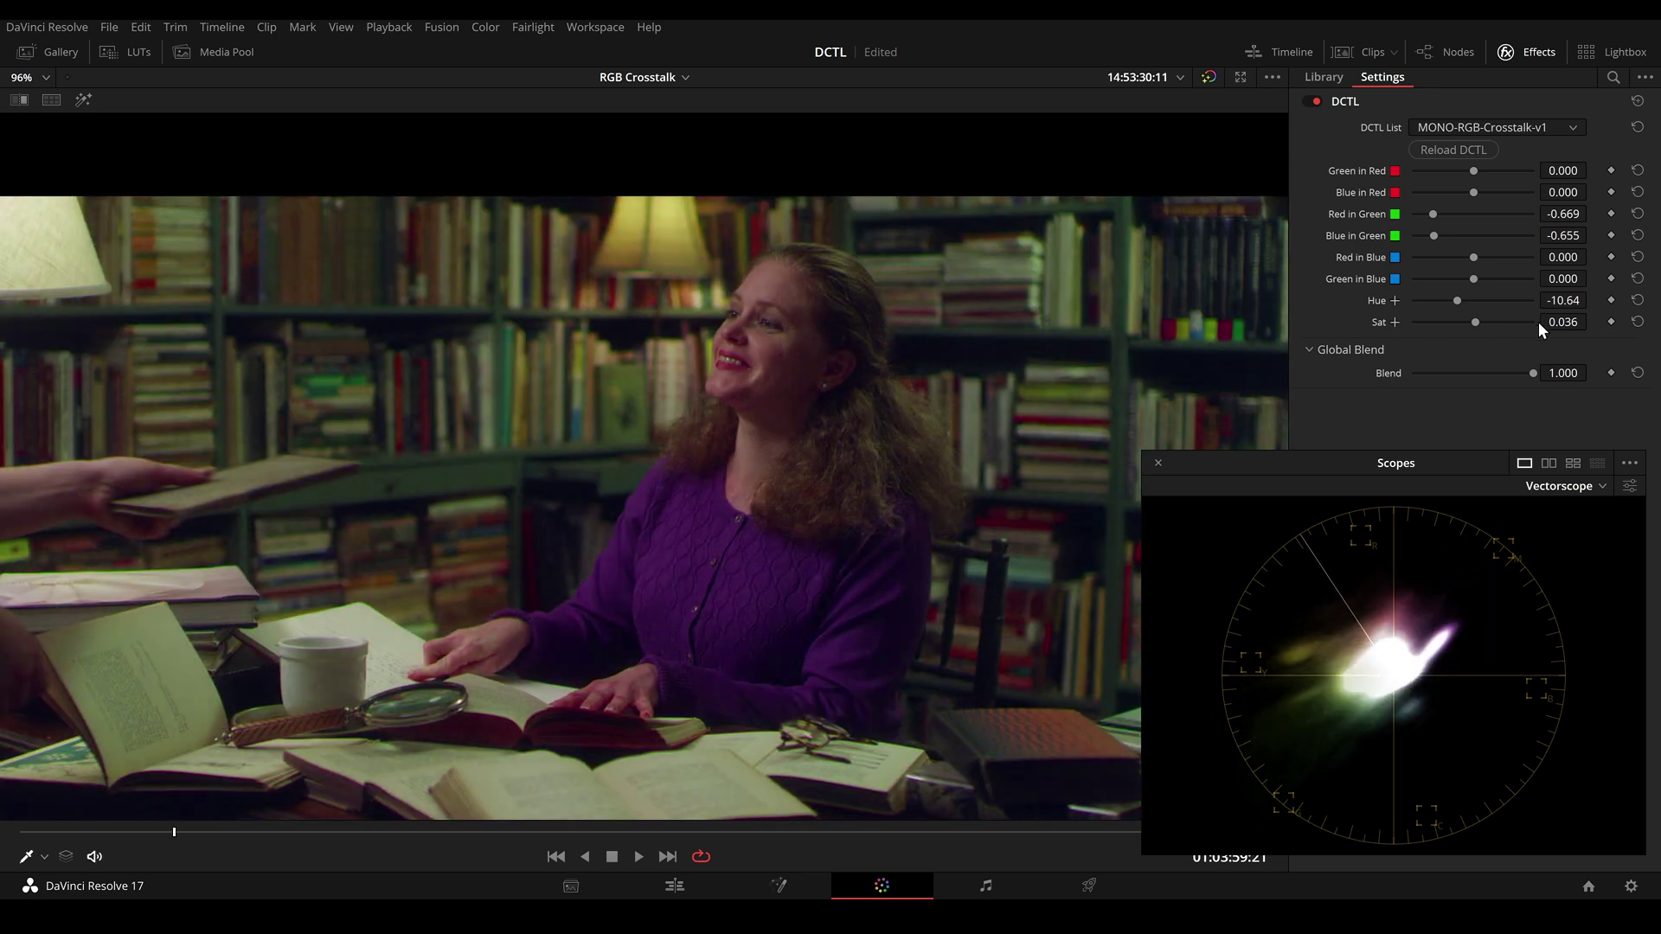
# - Set the DCTL's Sat to -0.066 on the library clip and toggle the node to compare
pyautogui.moveTo(1567, 322); pyautogui.dragTo(1559, 324)
pyautogui.hotkey('ctrl', 'd')
pyautogui.hotkey('ctrl', 'd')
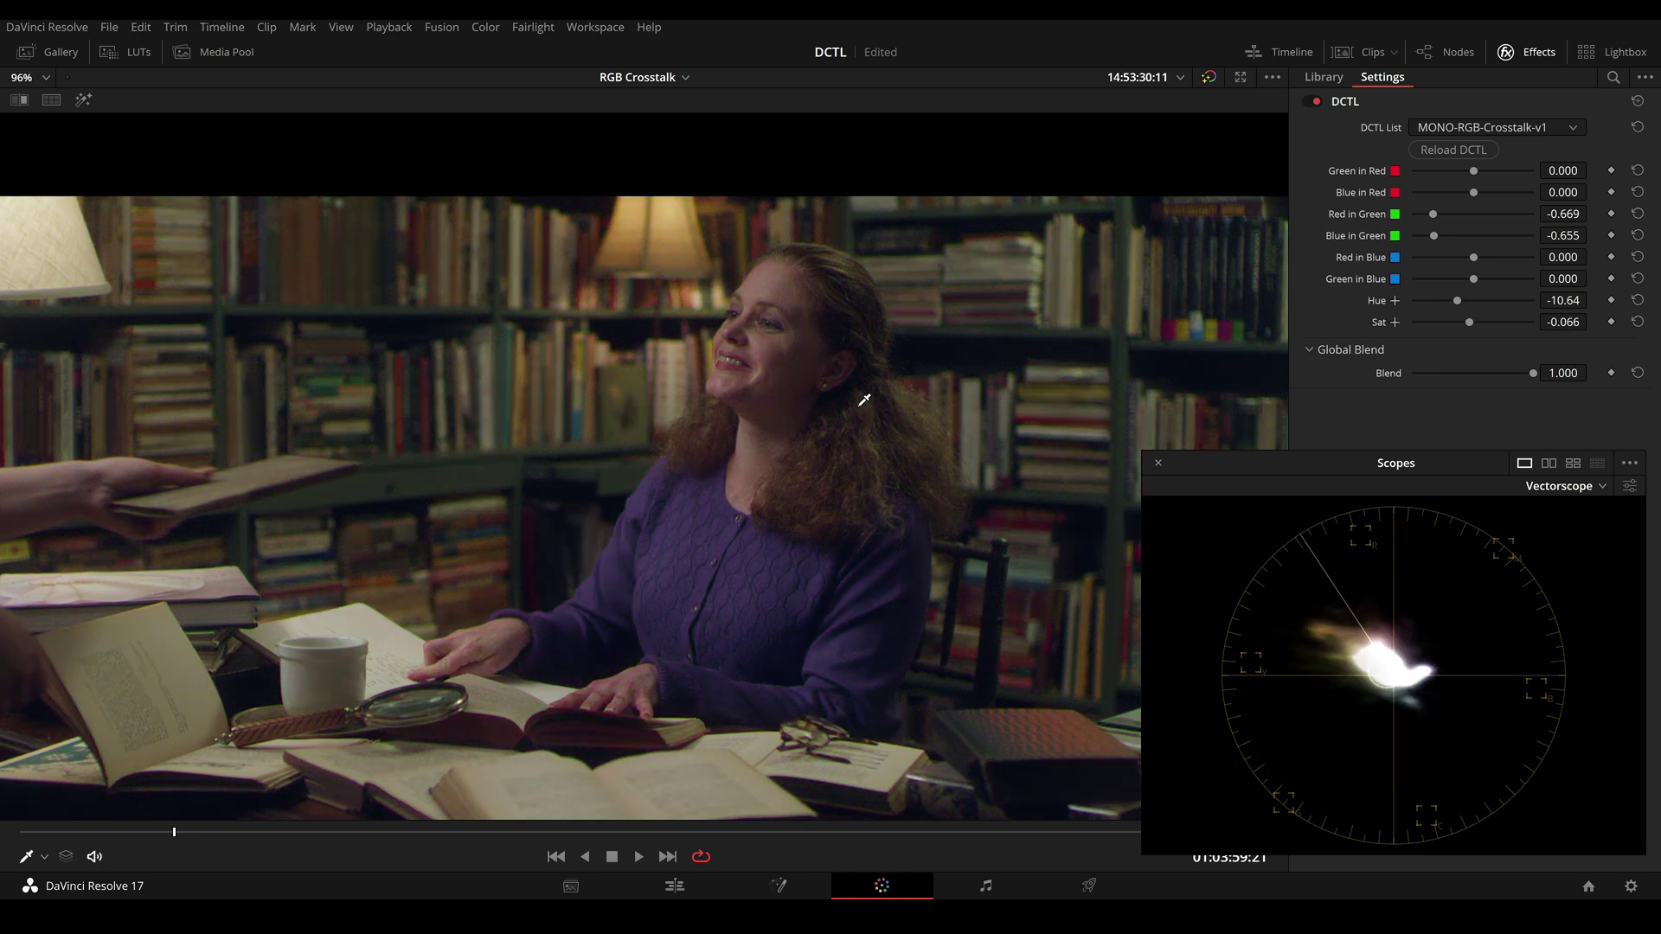
pyautogui.hotkey('ctrl', 'd')
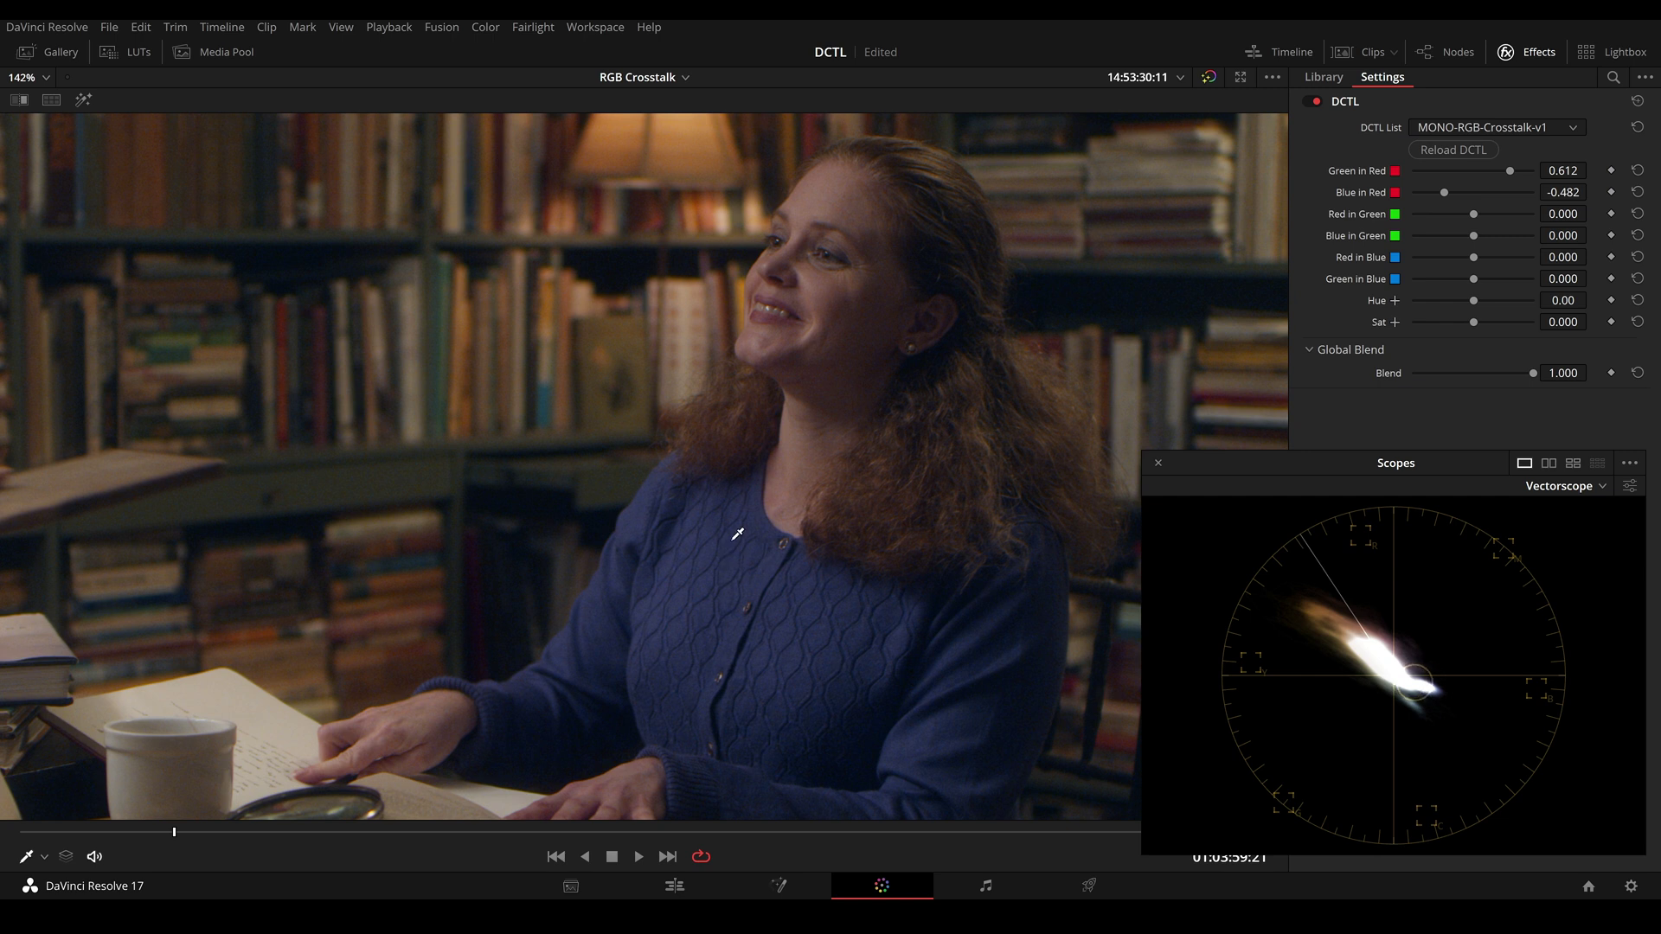
# - Compare the look with Green in Red and Blue in Red adjusted against the original, examining the sweater, skin and lamp
pyautogui.hotkey('ctrl', 'd')
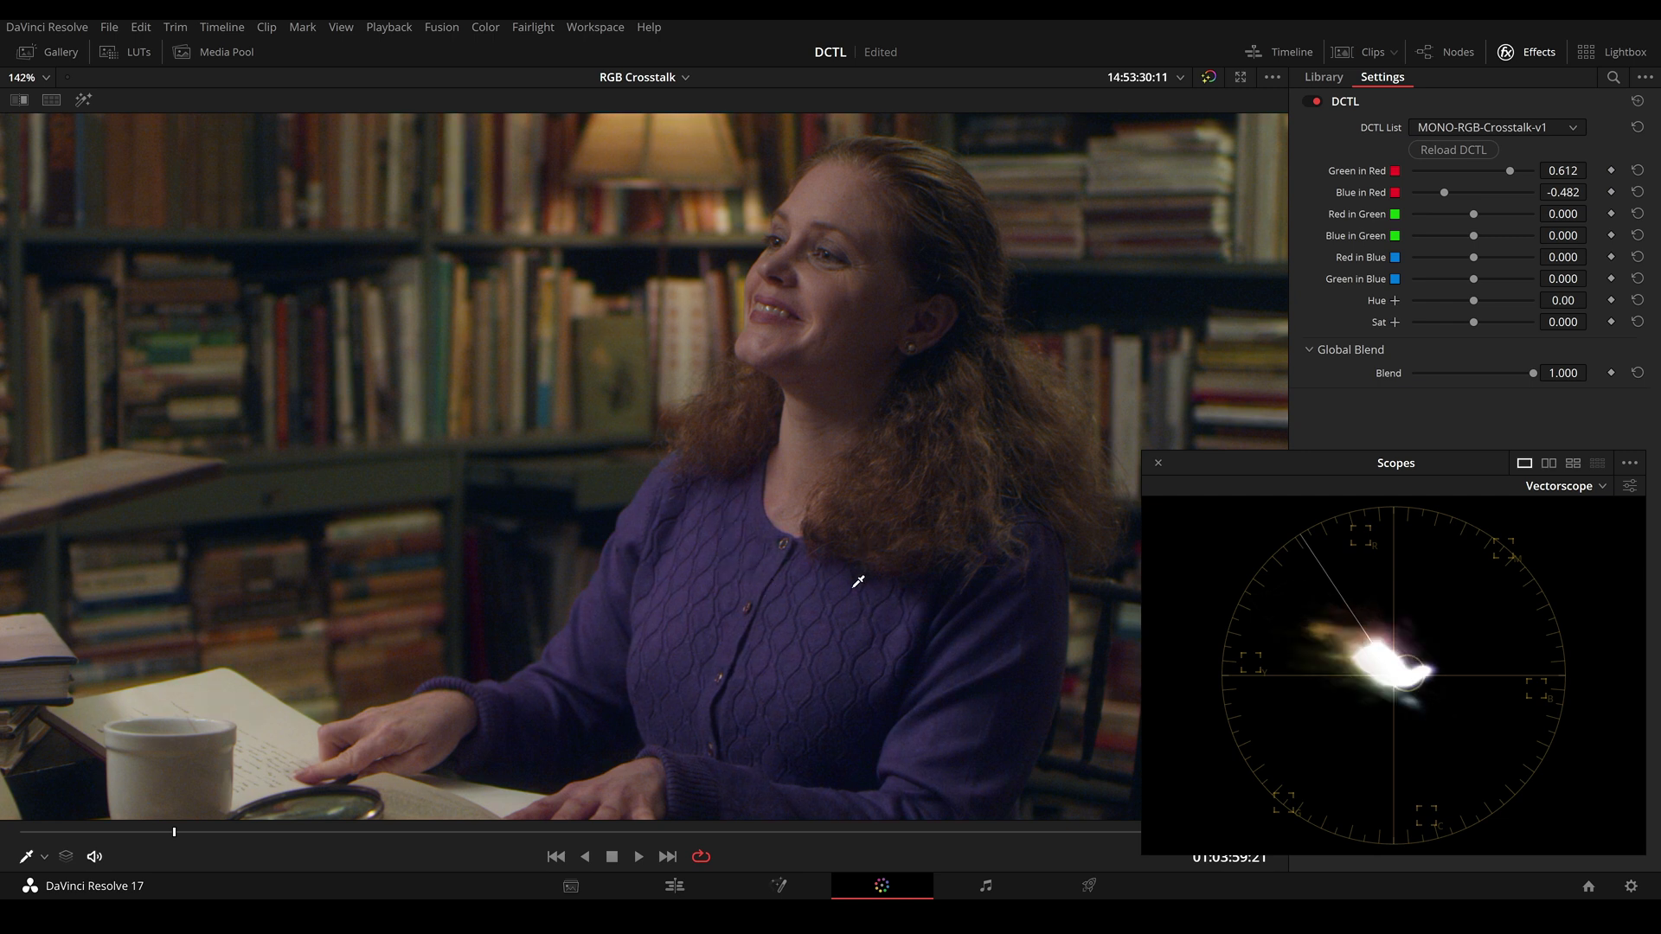
pyautogui.hotkey('ctrl', 'd')
pyautogui.hotkey('ctrl', 'd')
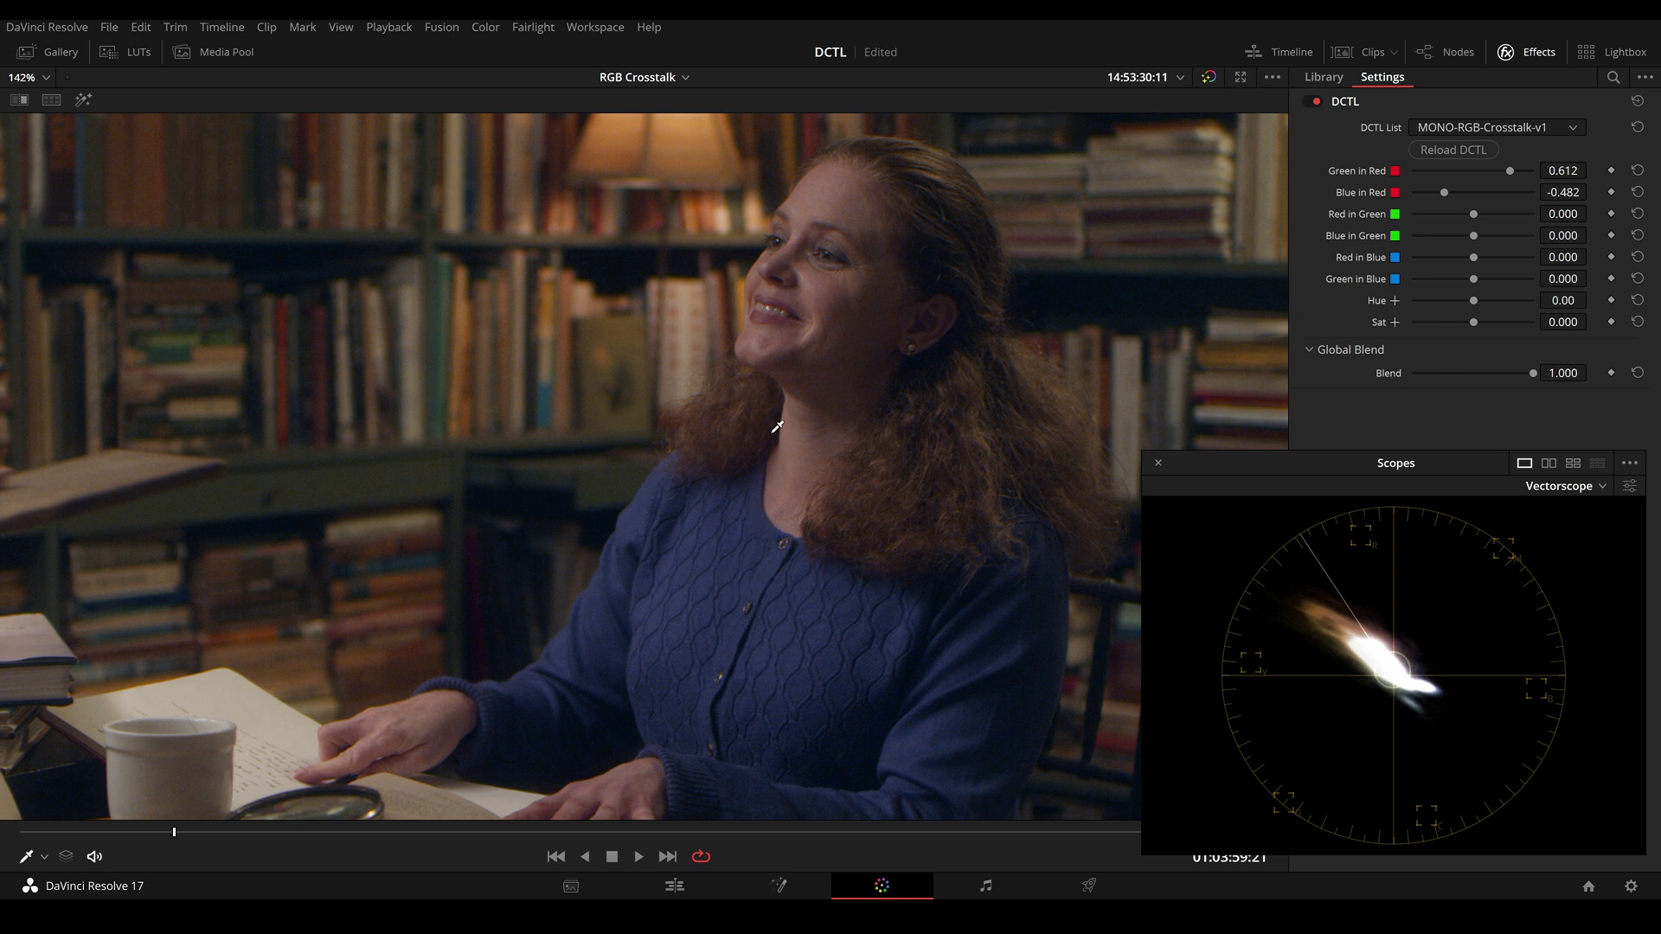
pyautogui.moveTo(772, 432); pyautogui.dragTo(761, 572)
pyautogui.hotkey('ctrl', 'd')
pyautogui.hotkey('ctrl', 'd')
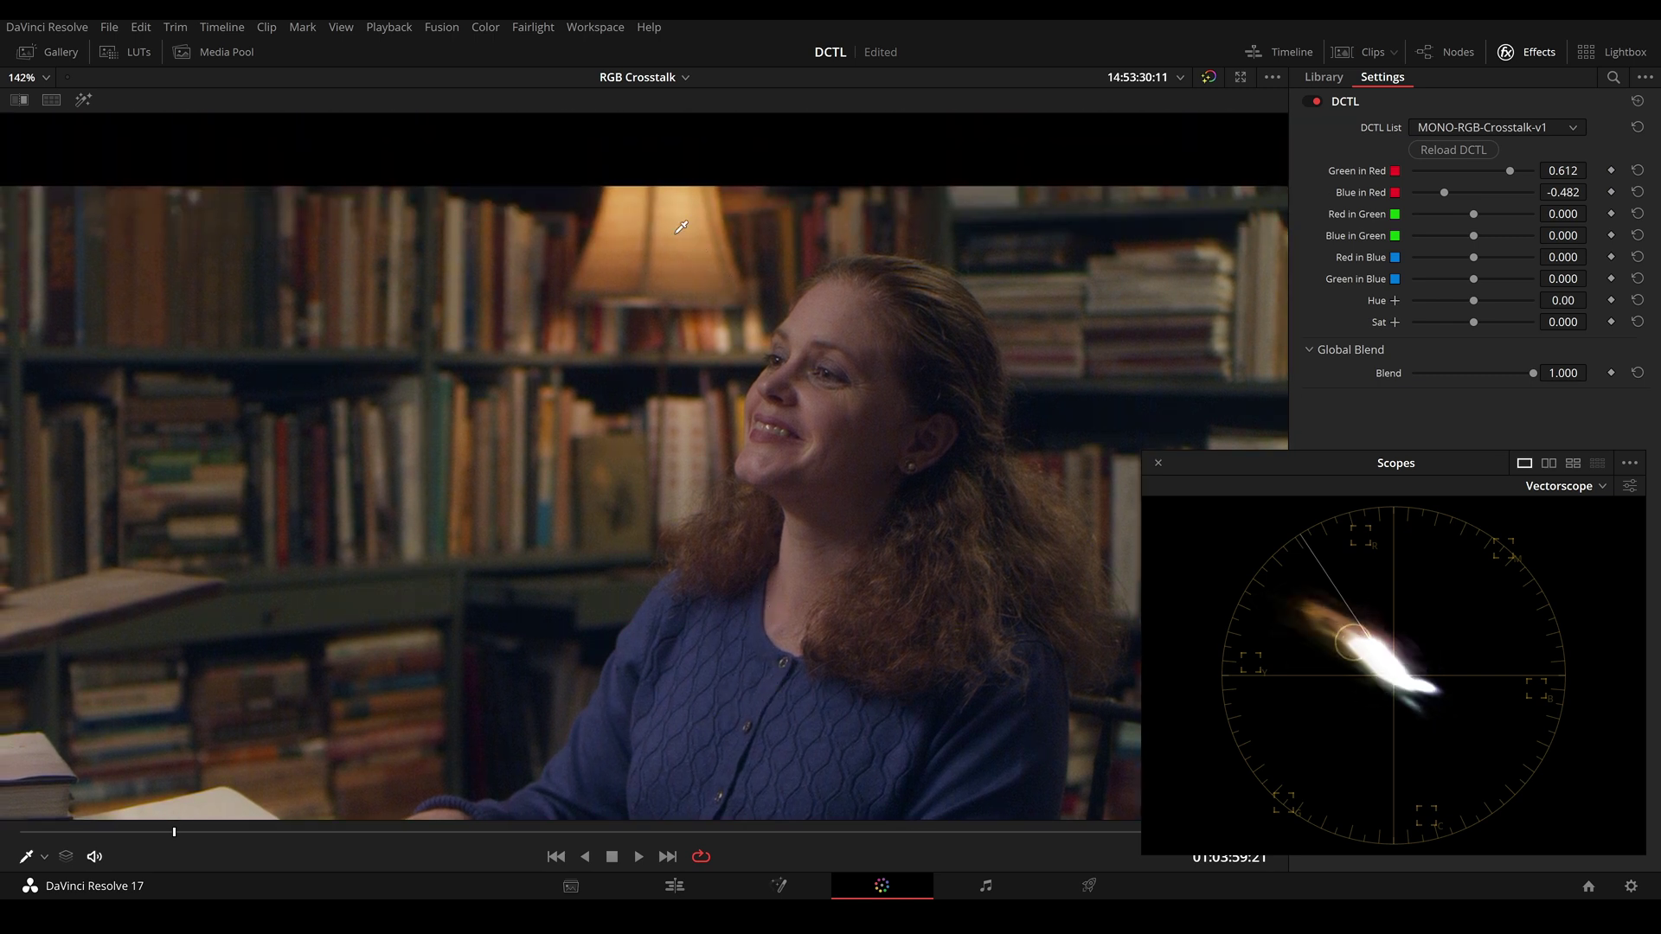
pyautogui.hotkey('ctrl', 'd')
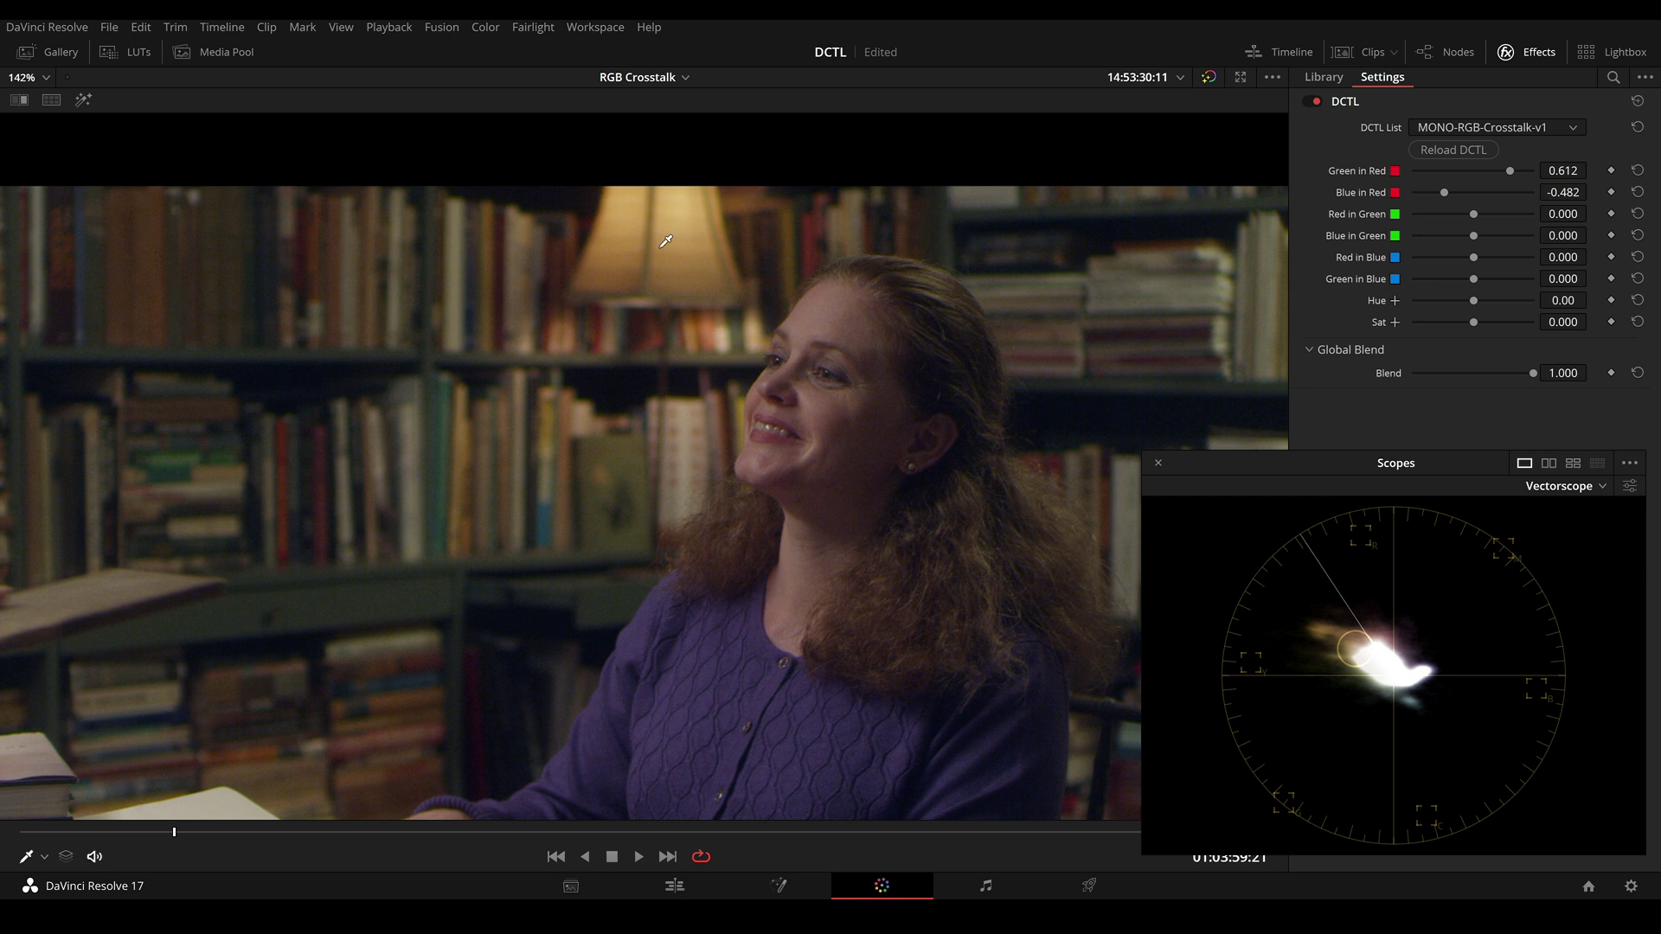
pyautogui.hotkey('ctrl', 'd')
pyautogui.scroll(-3, 772, 531)
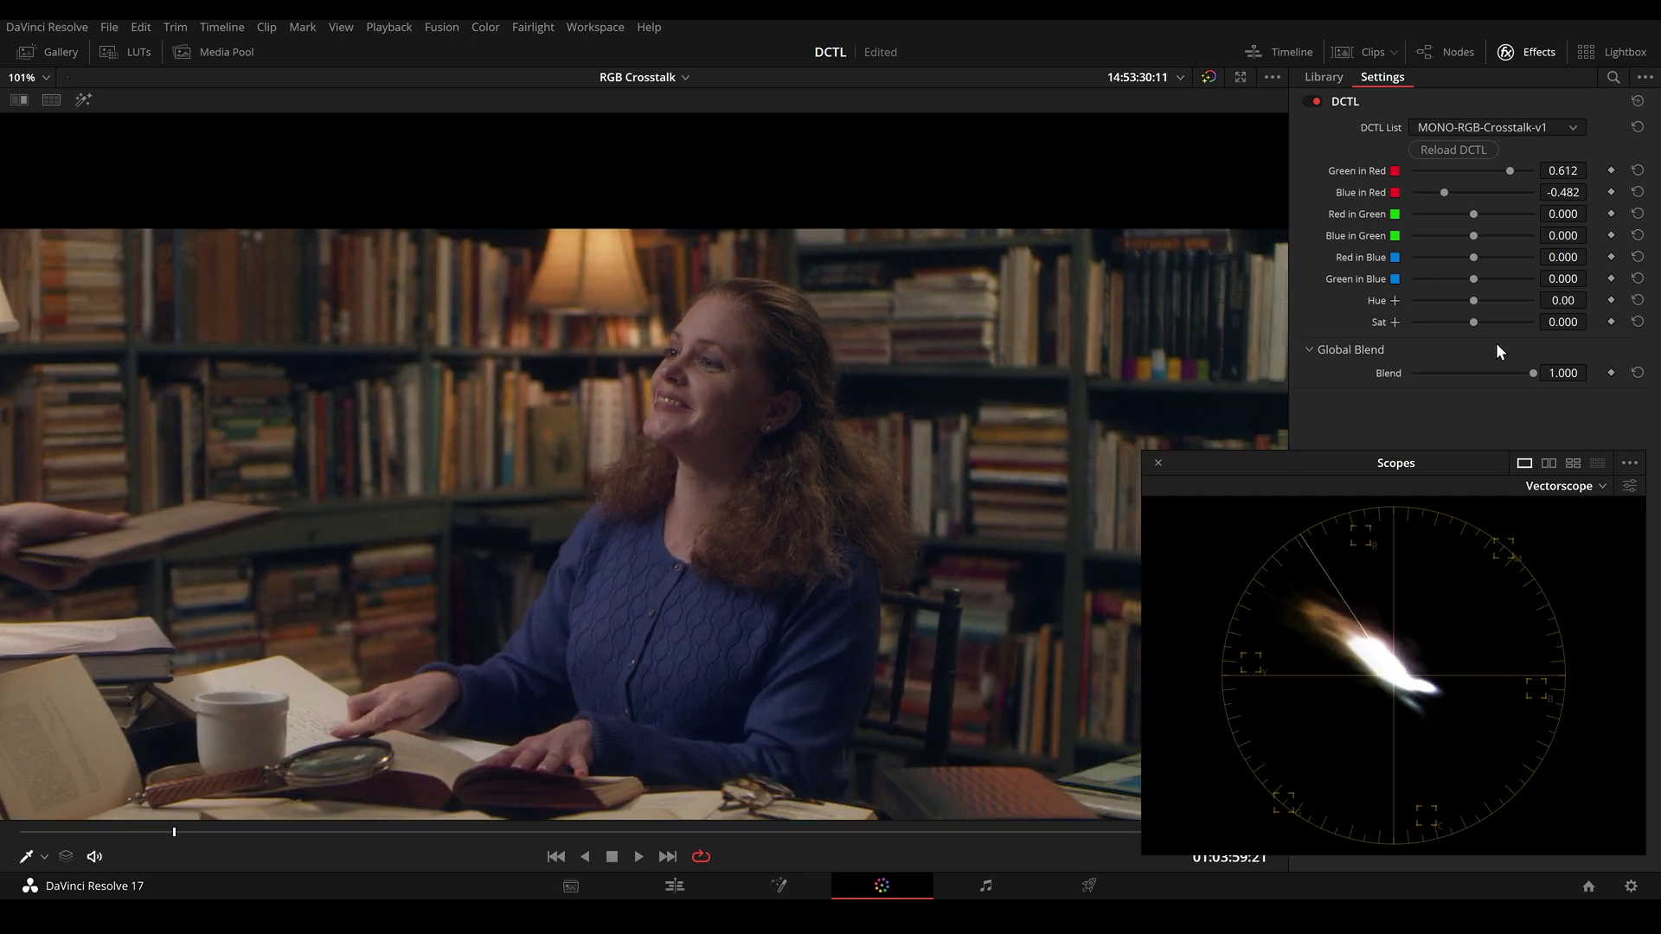
# - Set Green in Blue to -0.151, Sat to 0.137 and Hue to 2.00, with Blend at 1.000
pyautogui.moveTo(1476, 320)
pyautogui.mouseDown()
pyautogui.moveTo(1501, 318)
pyautogui.moveTo(1476, 318)
pyautogui.moveTo(1472, 278)
pyautogui.moveTo(1486, 279)
pyautogui.moveTo(1464, 291)
pyautogui.mouseUp()
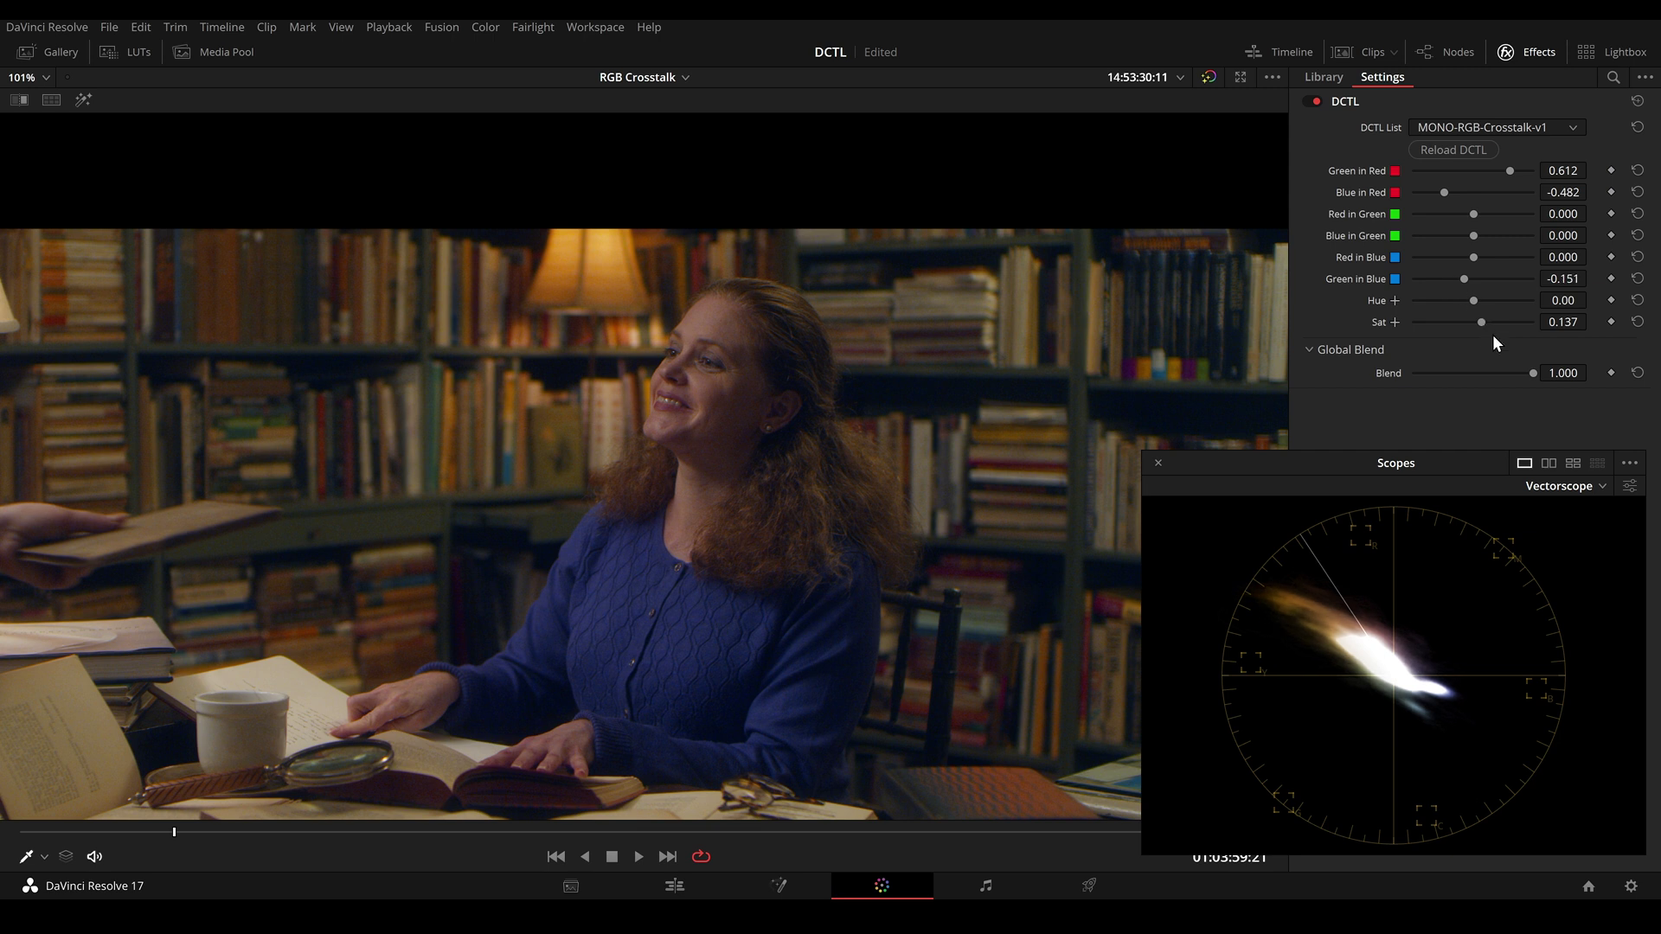
pyautogui.moveTo(1529, 371)
pyautogui.mouseDown()
pyautogui.moveTo(1368, 381)
pyautogui.moveTo(1569, 375)
pyautogui.mouseUp()
pyautogui.click(1475, 303)
pyautogui.scroll(-2, 999, 405)
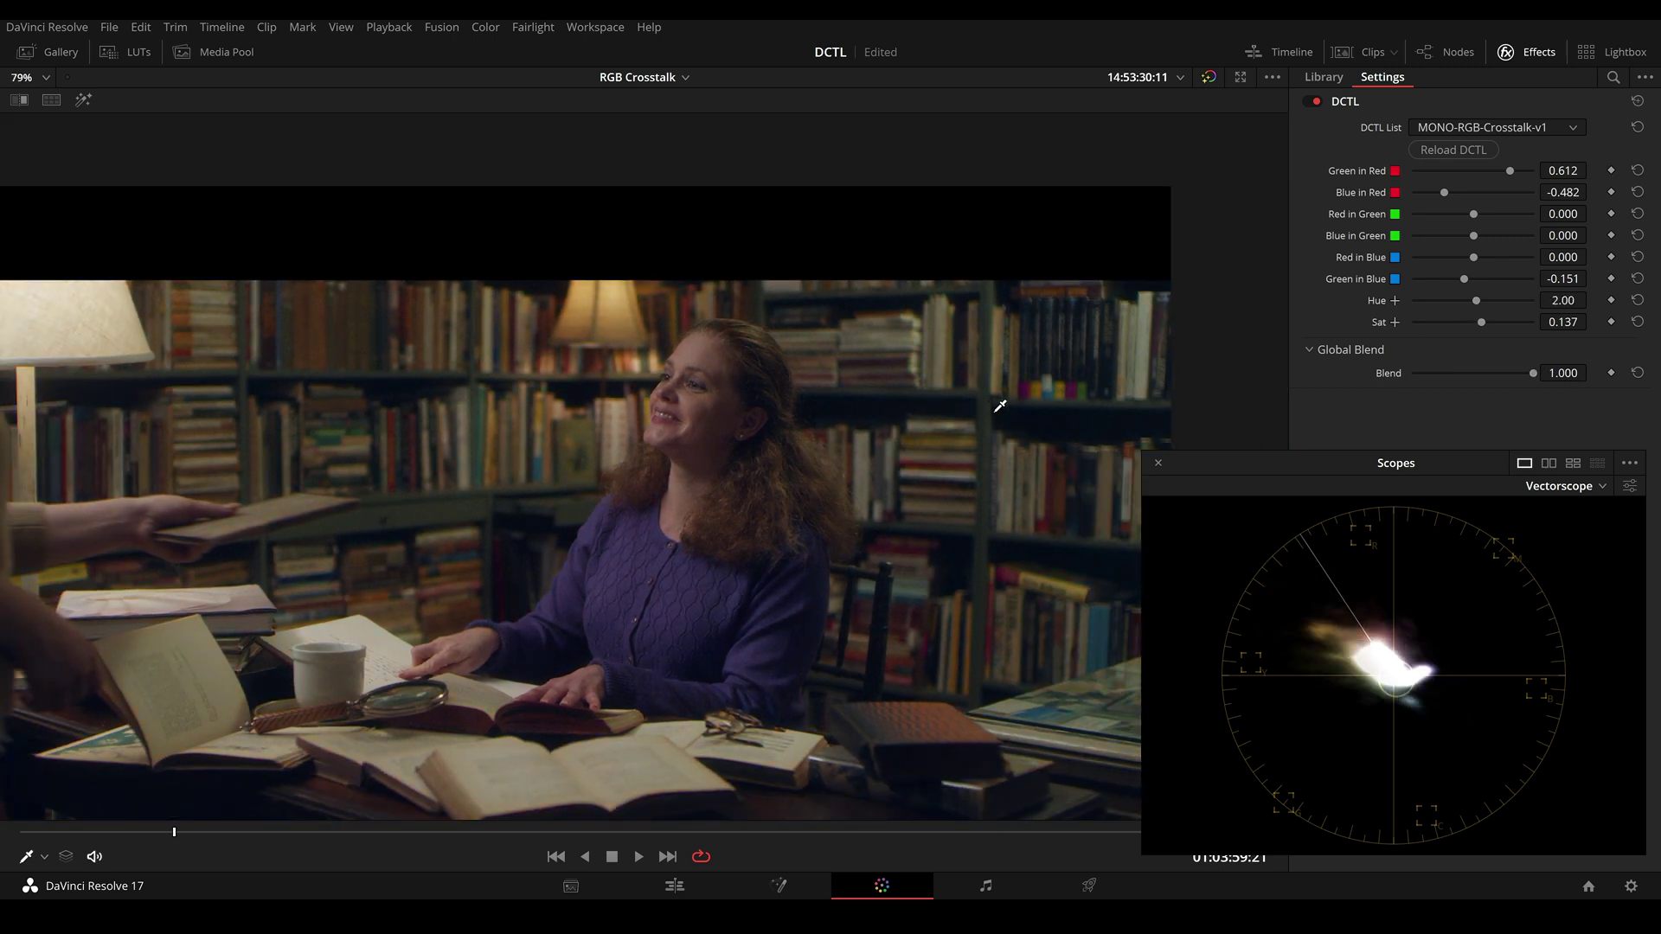
# - Scrub the basketball clip to 01:20:37:21, where the player faces the camera, and fit him in view
pyautogui.scroll(2, 999, 417)
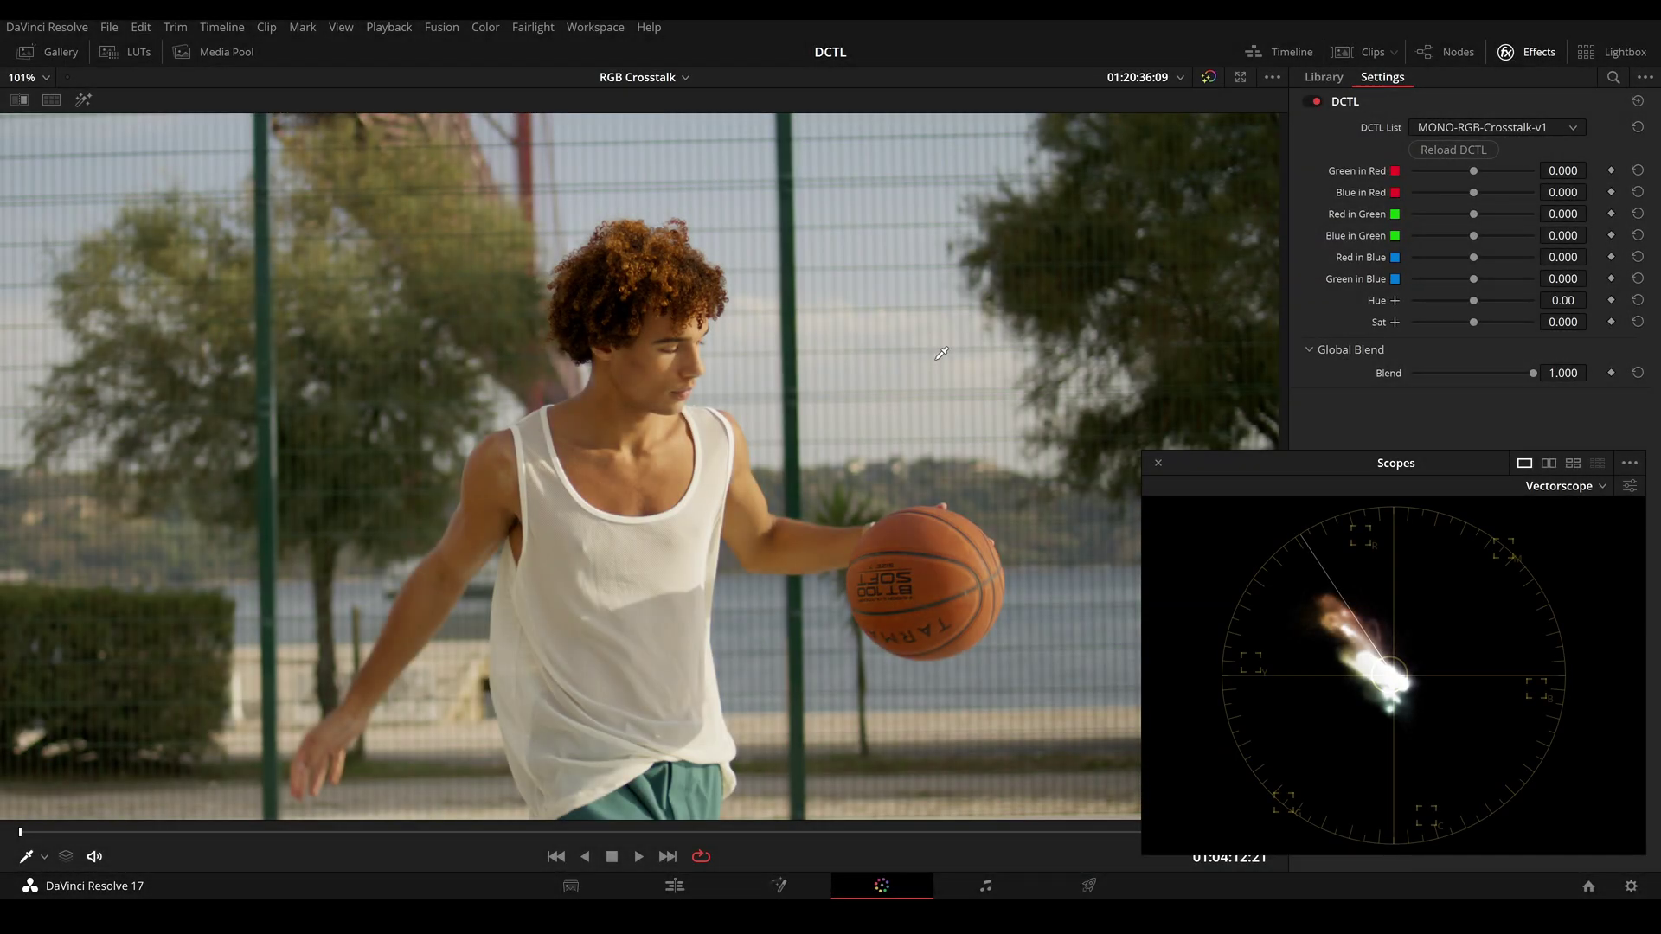
pyautogui.scroll(-2, 941, 353)
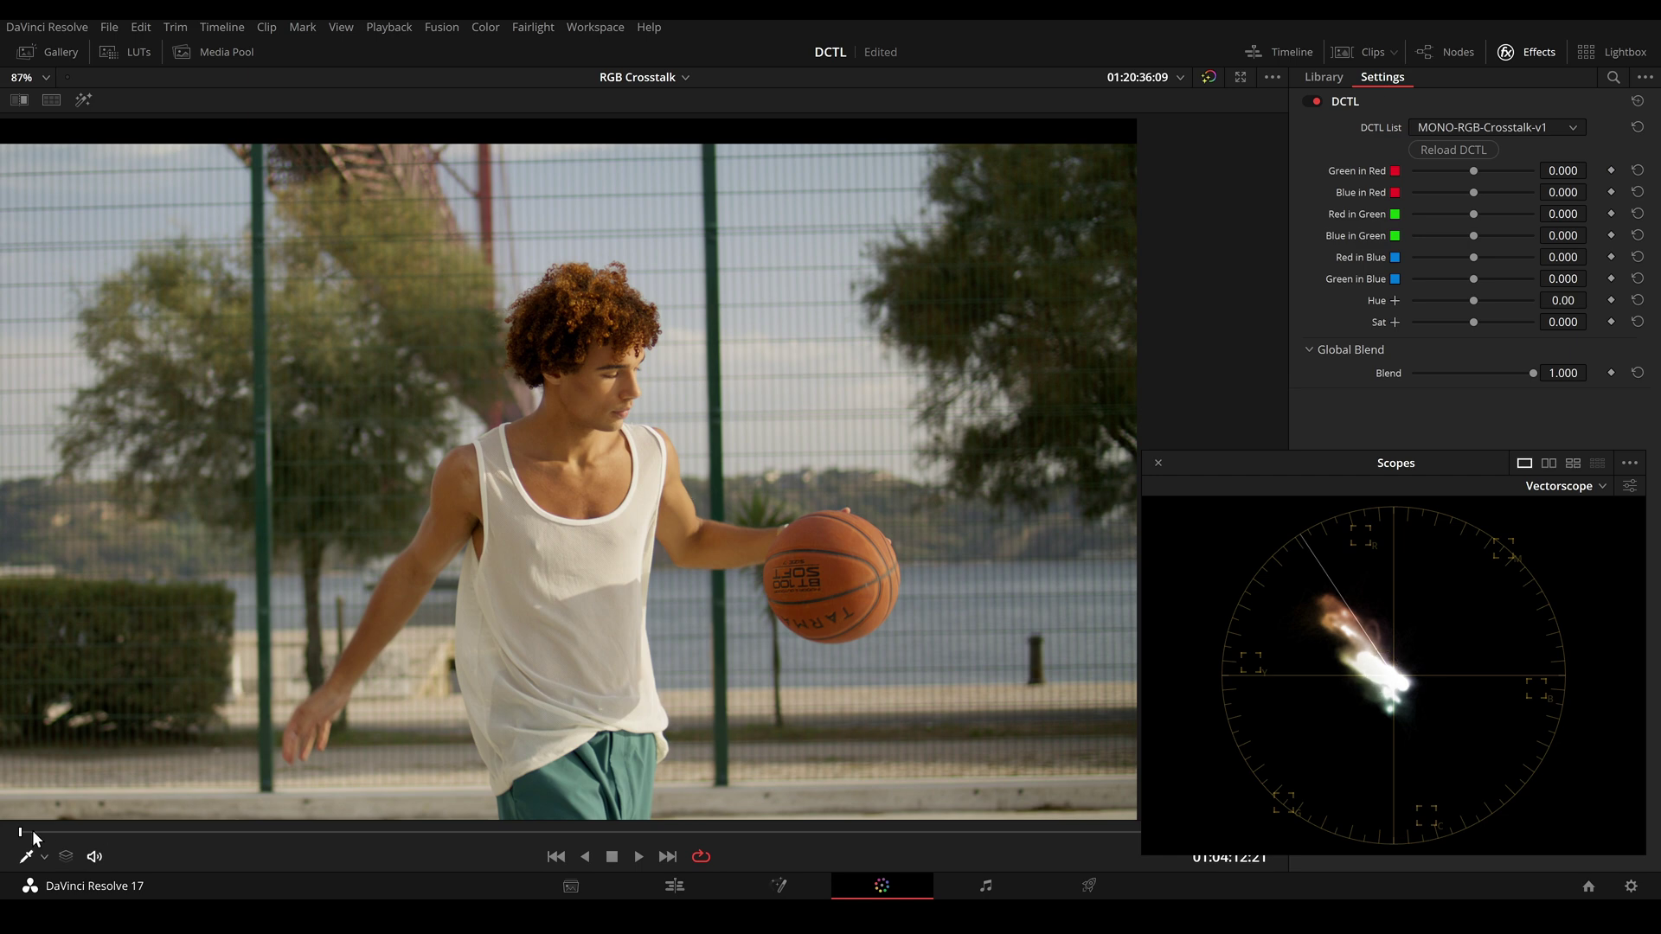
pyautogui.moveTo(34, 836); pyautogui.dragTo(208, 848)
pyautogui.scroll(-2, 774, 464)
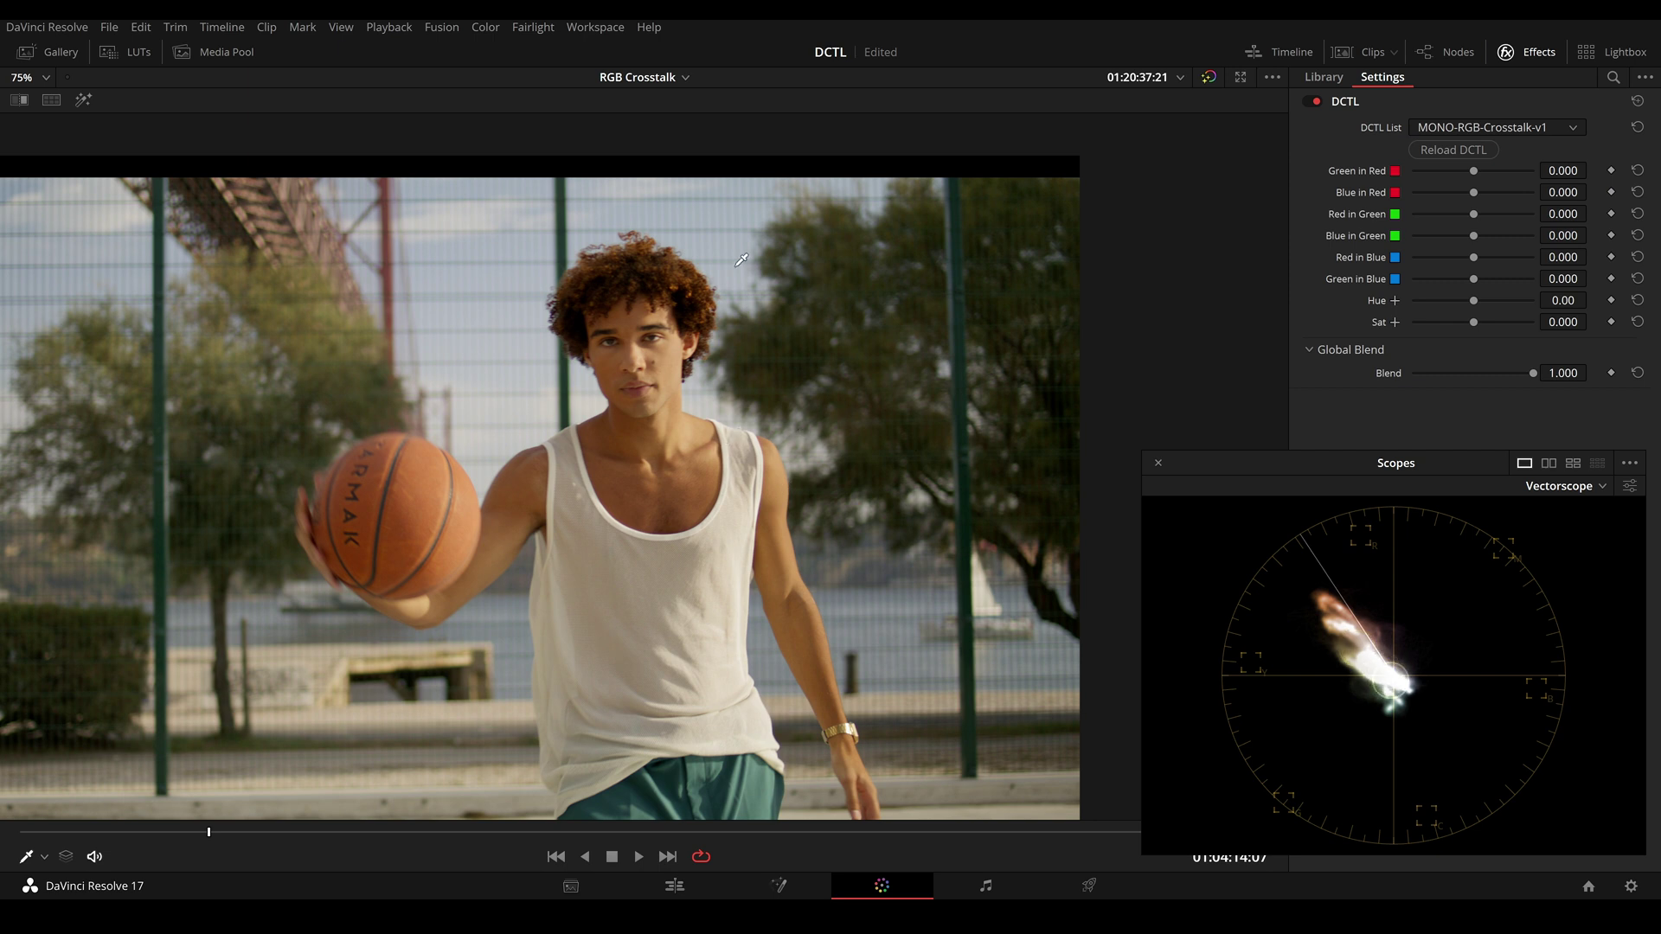
pyautogui.moveTo(918, 433); pyautogui.dragTo(891, 443)
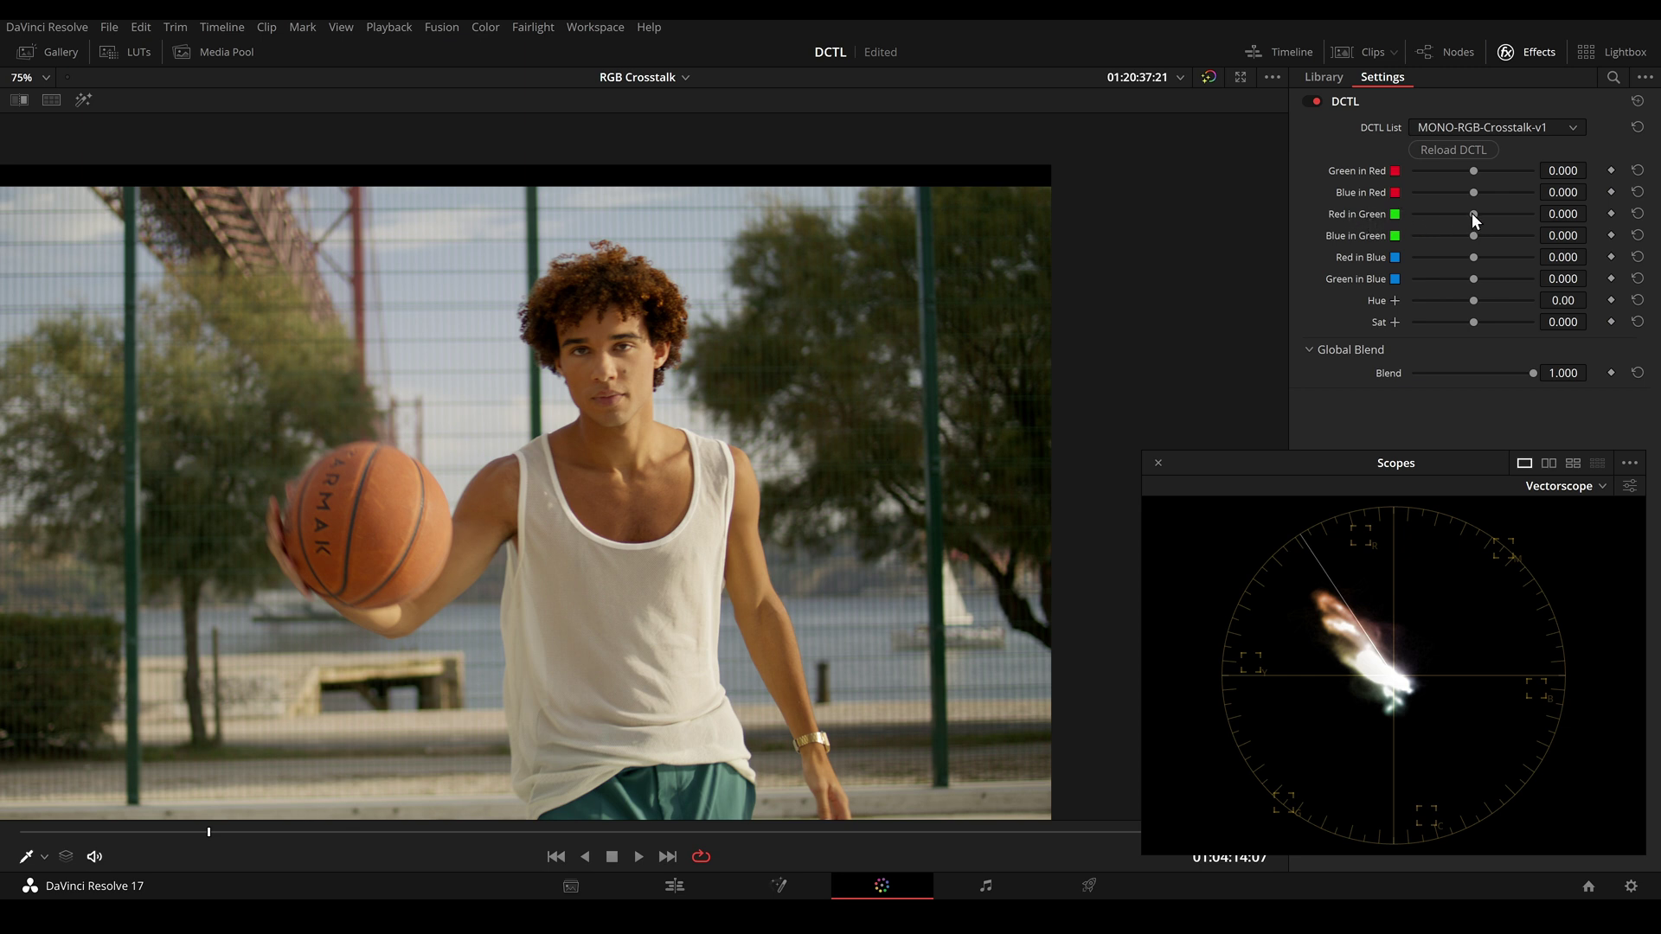
# - Set both Red in Green and Blue in Green to -0.655, and toggle the node to compare with the original basketball shot
pyautogui.moveTo(1472, 213); pyautogui.dragTo(1433, 216)
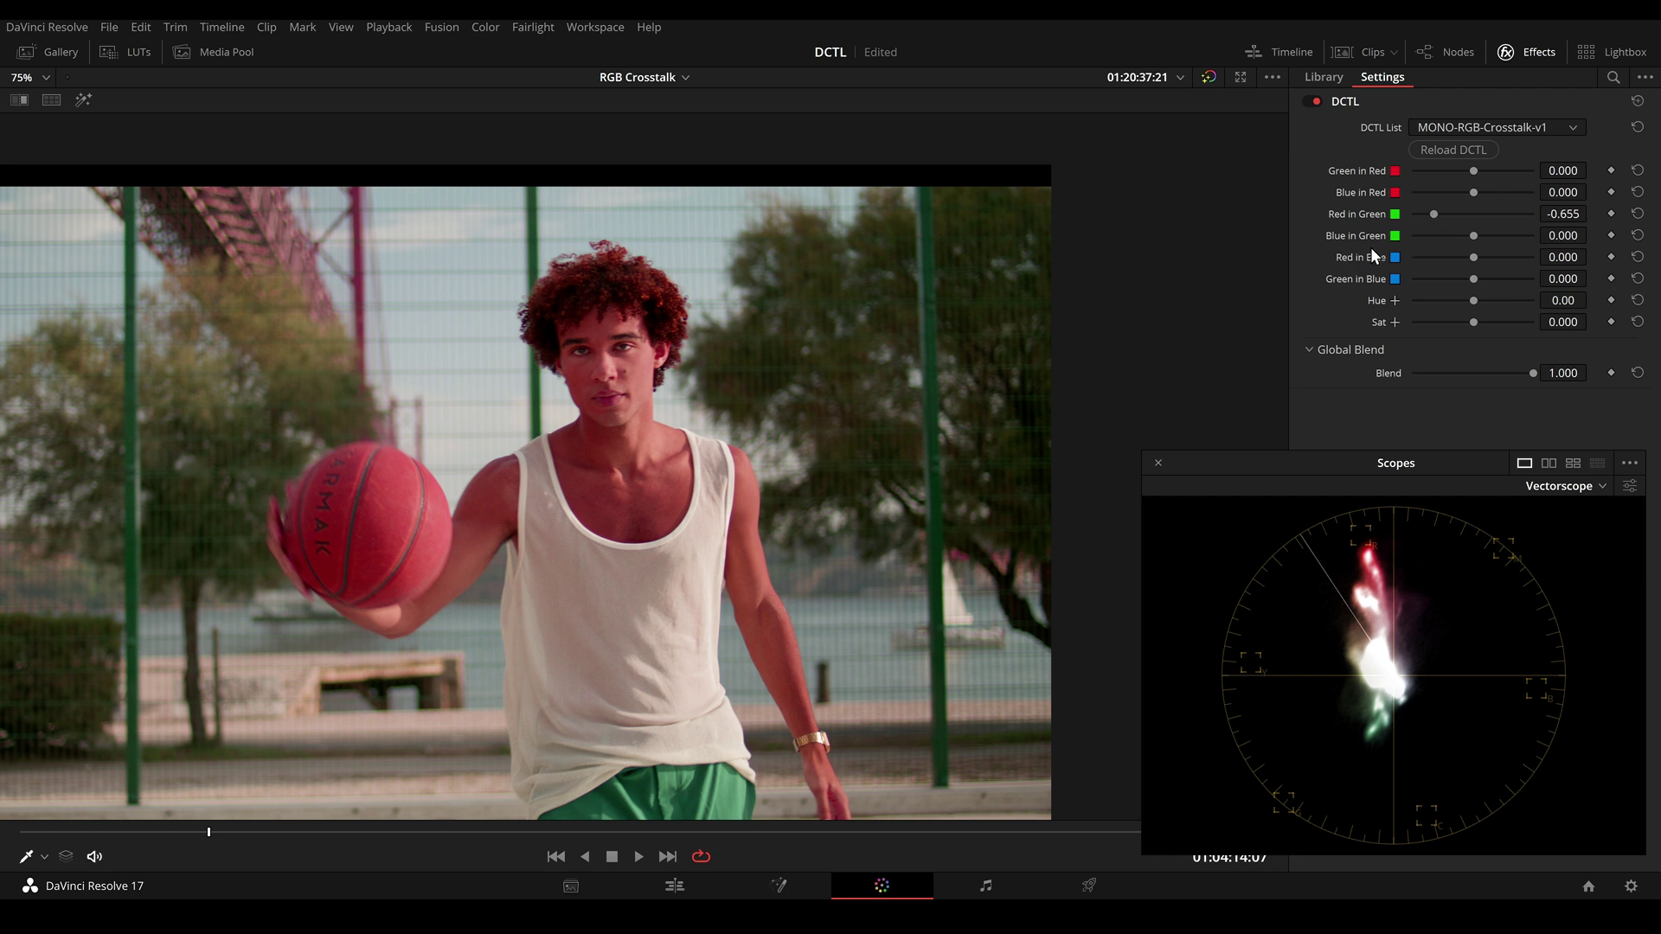
pyautogui.moveTo(1471, 235); pyautogui.dragTo(1430, 237)
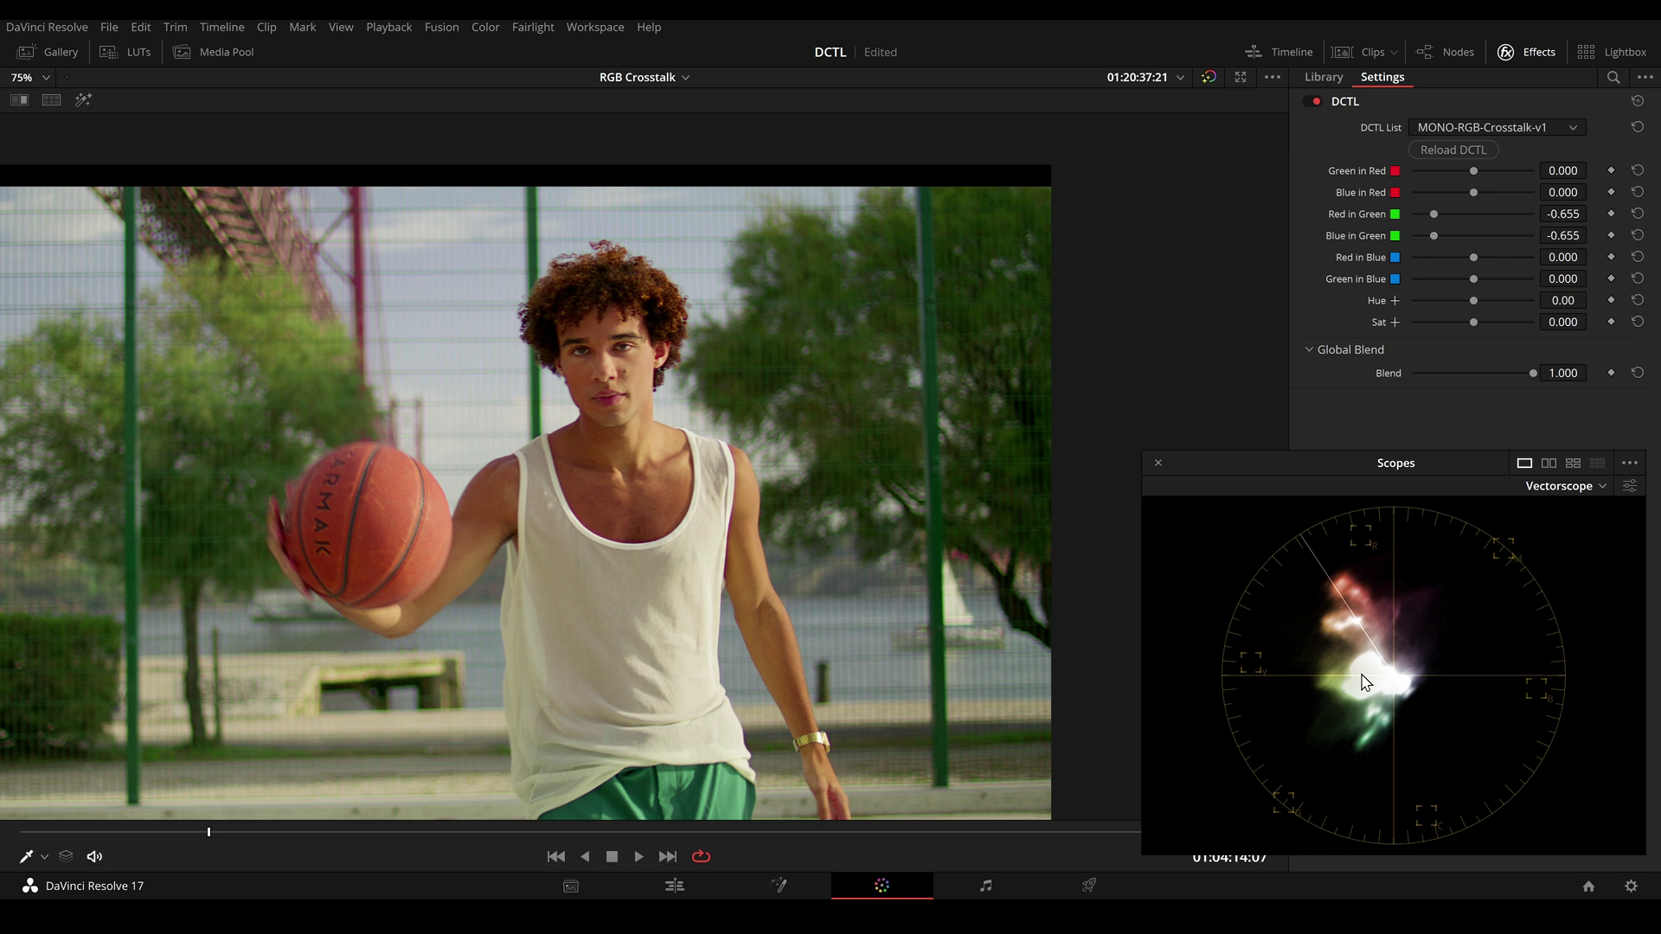
pyautogui.hotkey('ctrl', 'd')
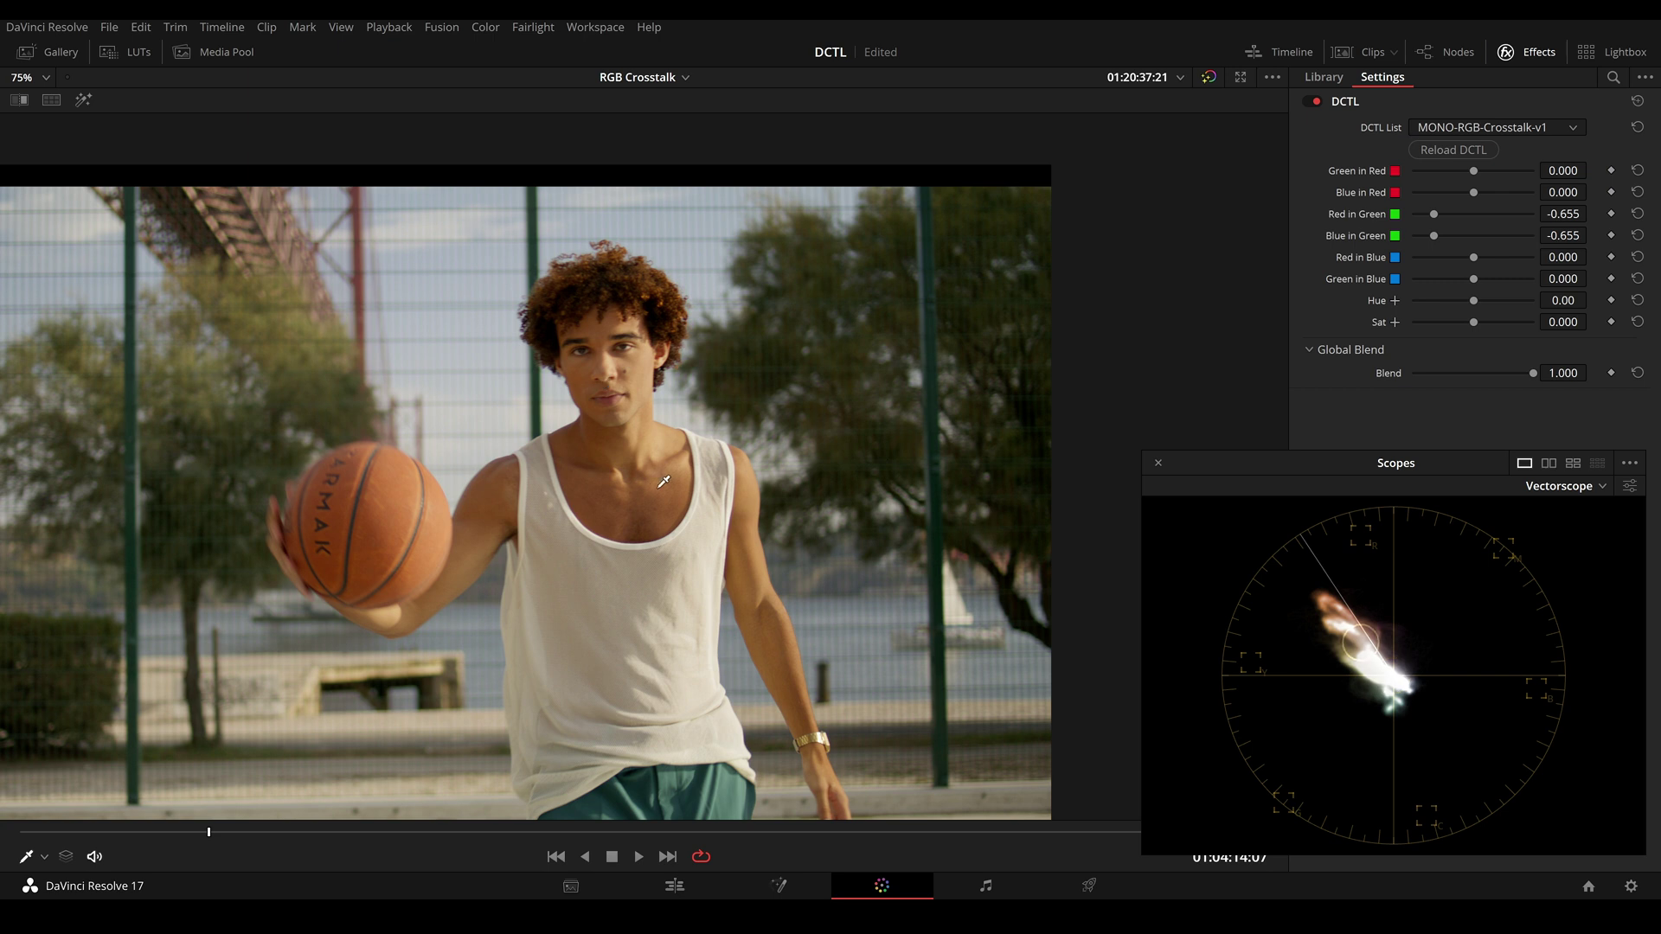
pyautogui.hotkey('ctrl', 'd')
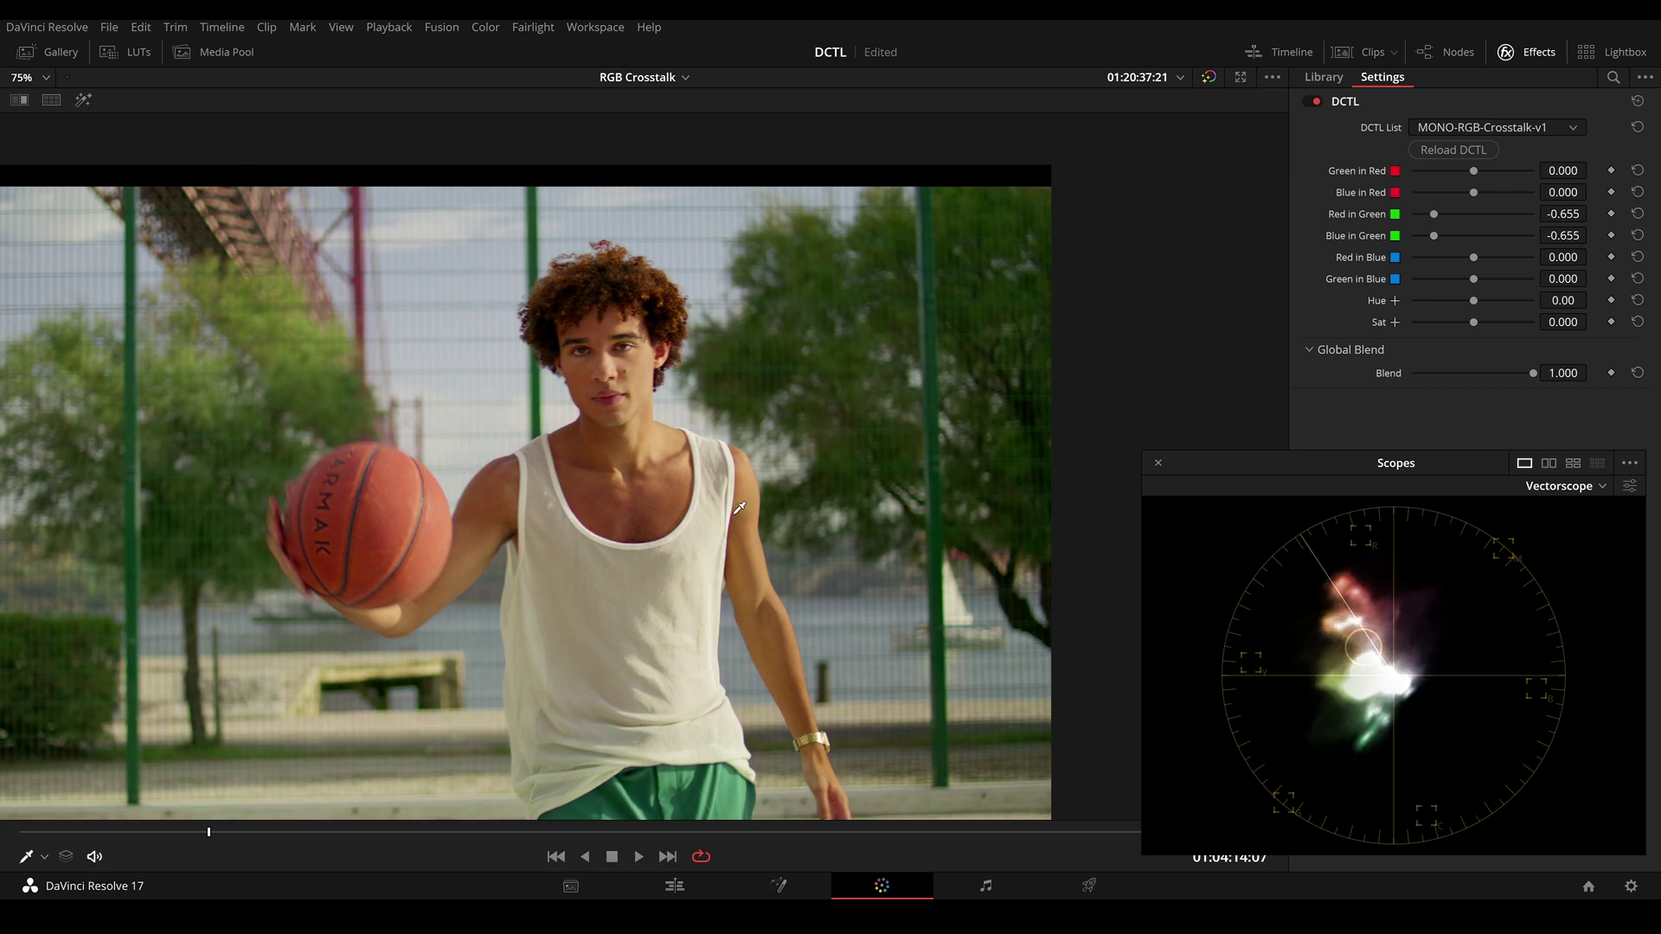
pyautogui.hotkey('ctrl', 'd')
# - Compare the basketball look with the original while the player faces the camera, examining the ball, skin and trees up close and in the wider frame
pyautogui.hotkey('ctrl', 'd')
pyautogui.scroll(3, 560, 517)
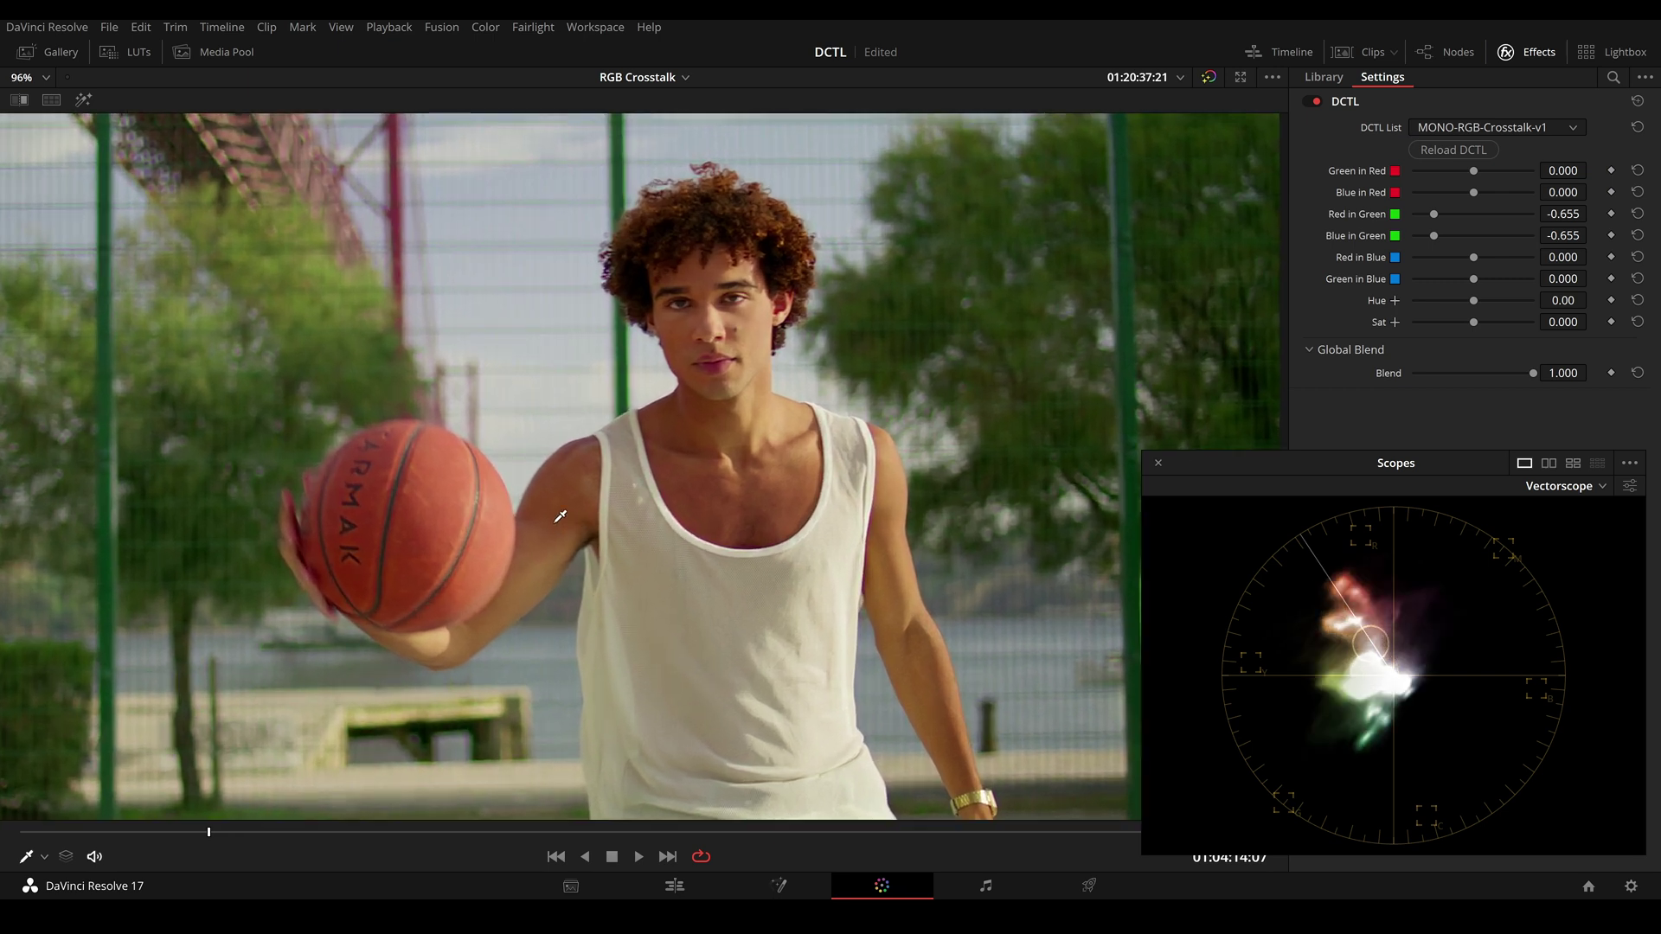
pyautogui.hotkey('ctrl', 'd')
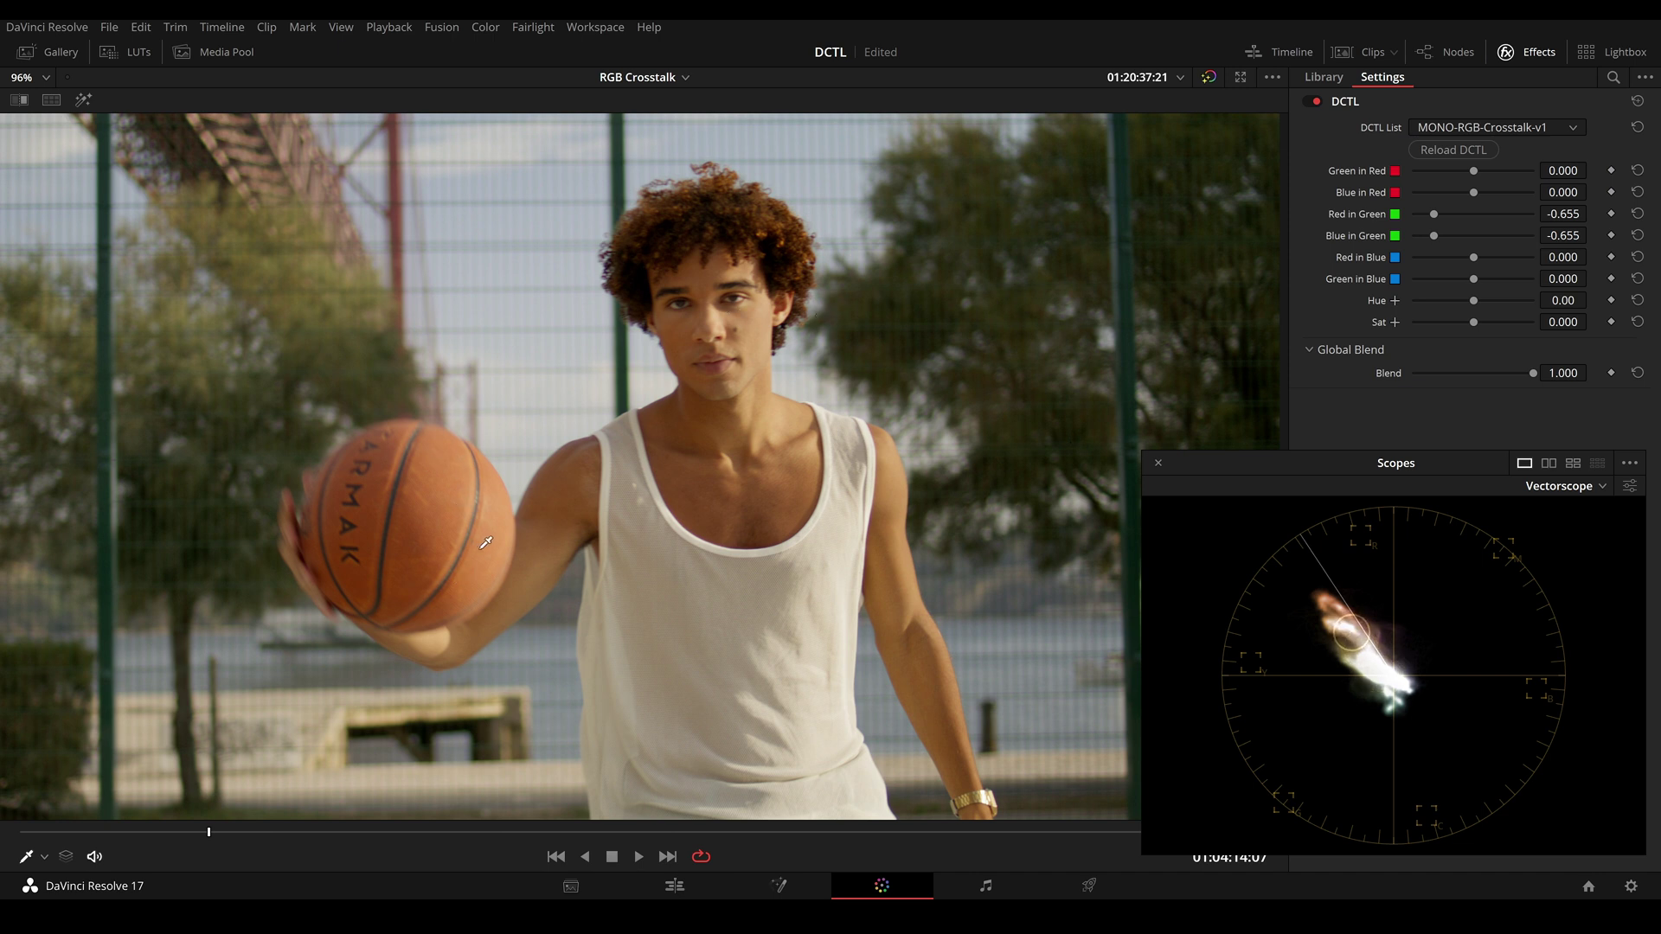
pyautogui.hotkey('ctrl', 'd')
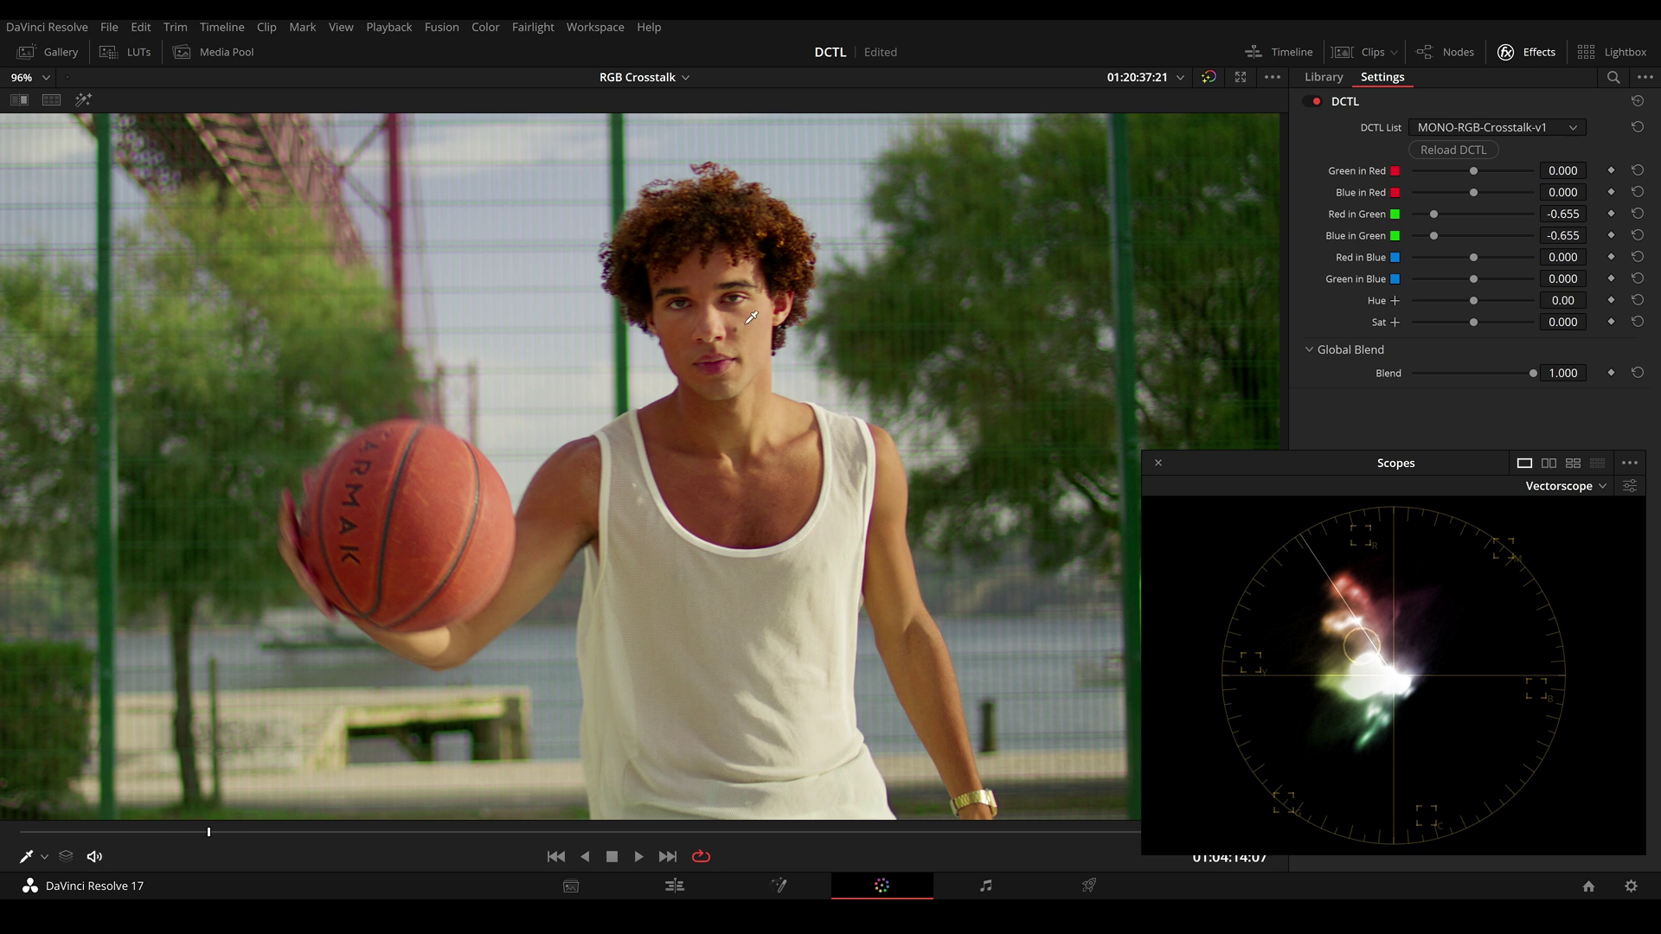
pyautogui.scroll(-5, 422, 505)
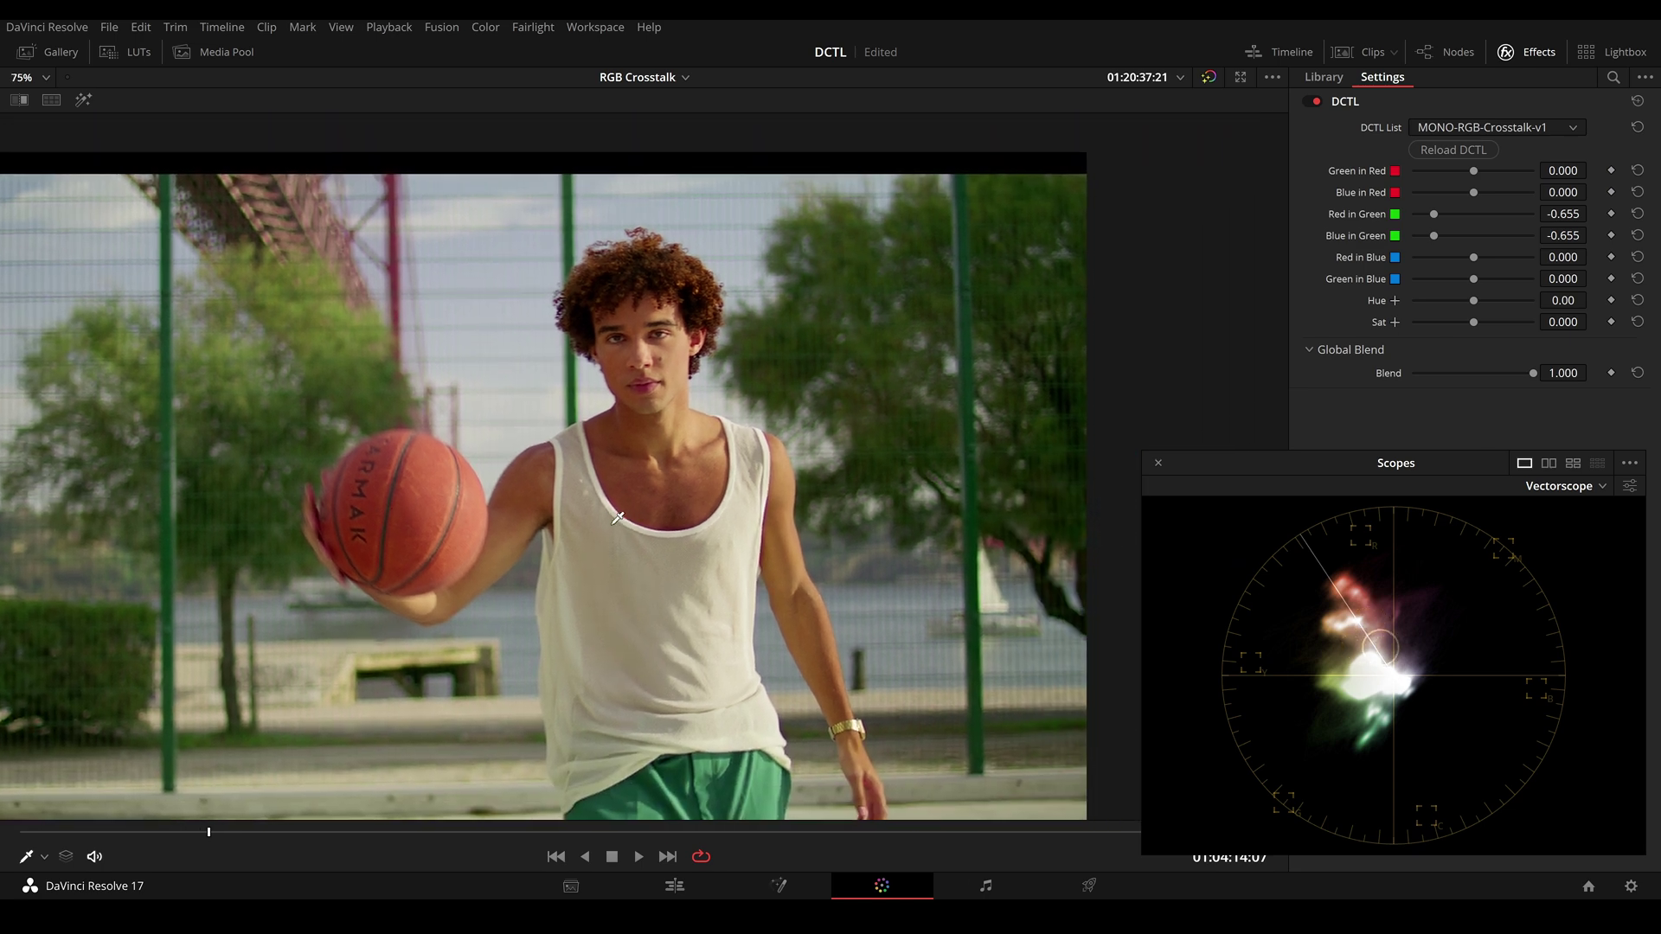
pyautogui.scroll(2, 614, 519)
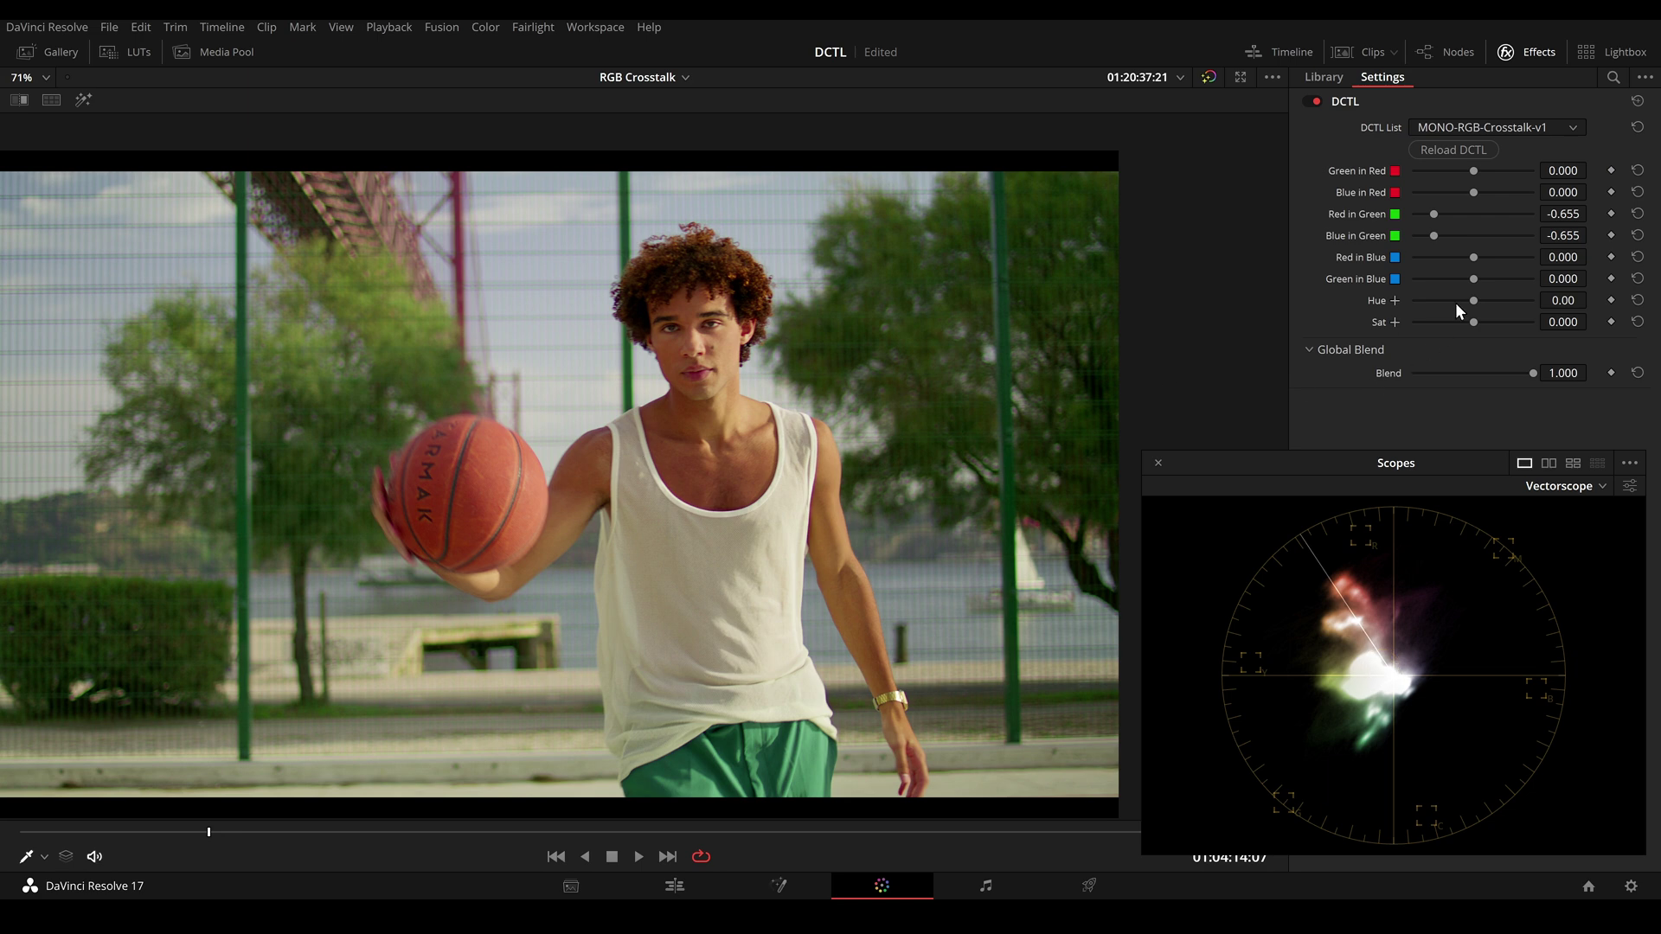
# - Compare the look with the original at 01:20:44:04, where the ball covers the player's face, and scrub back toward the clip's start
pyautogui.hotkey('ctrl', 'd')
pyautogui.moveTo(623, 832); pyautogui.dragTo(1001, 823)
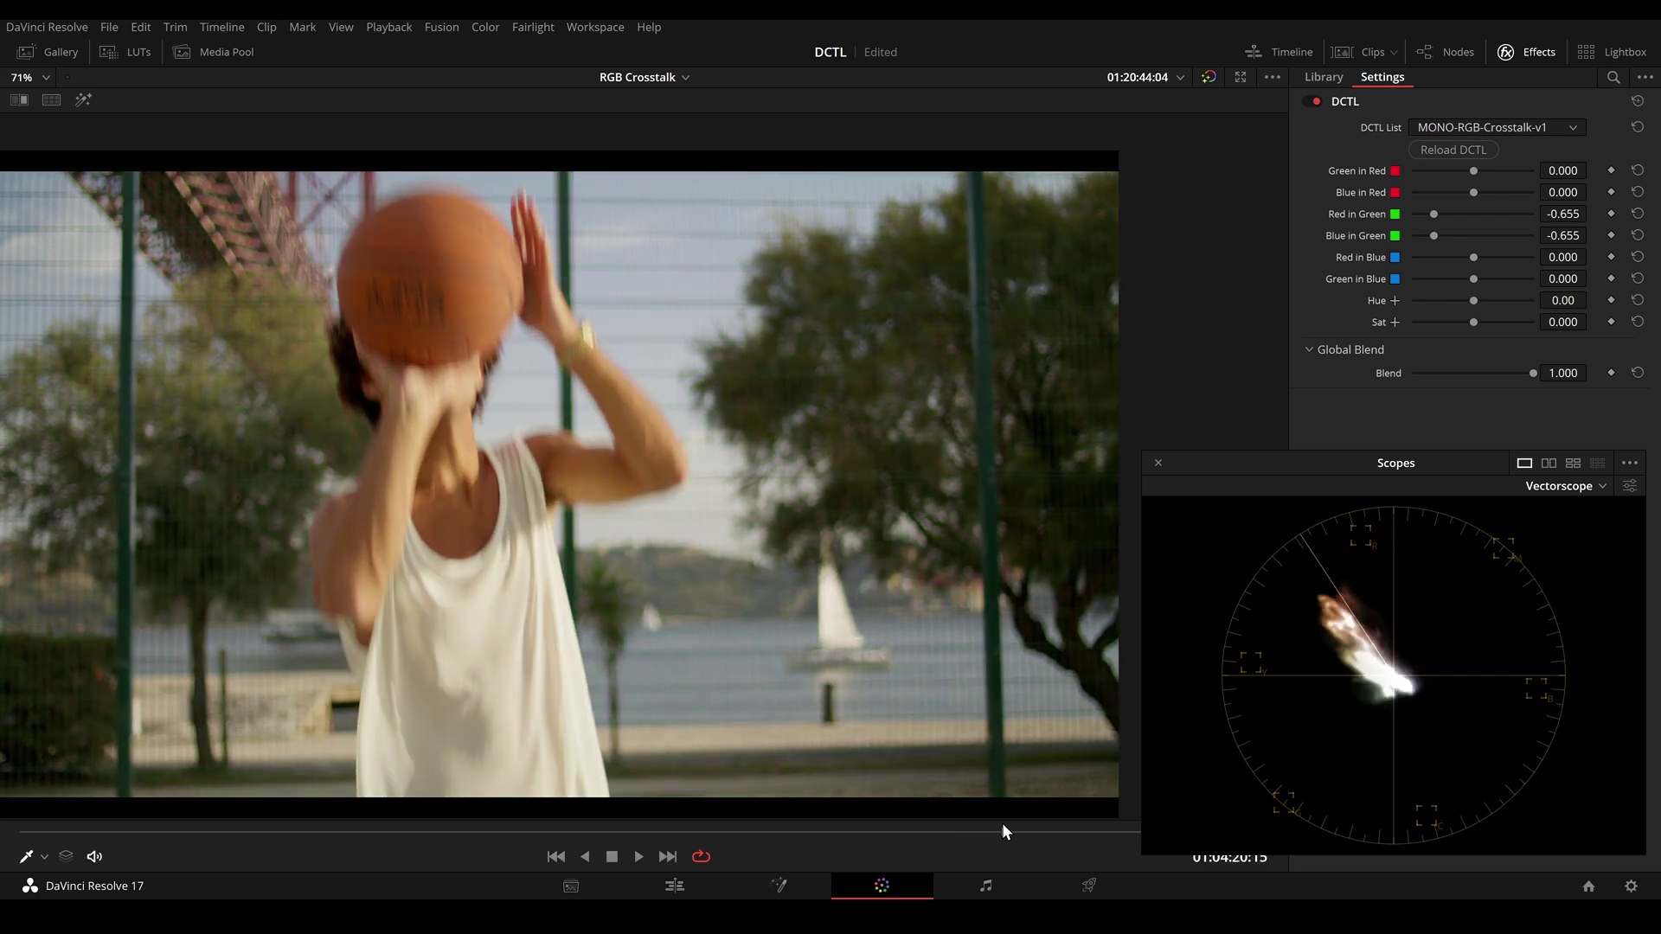
pyautogui.hotkey('ctrl', 'd')
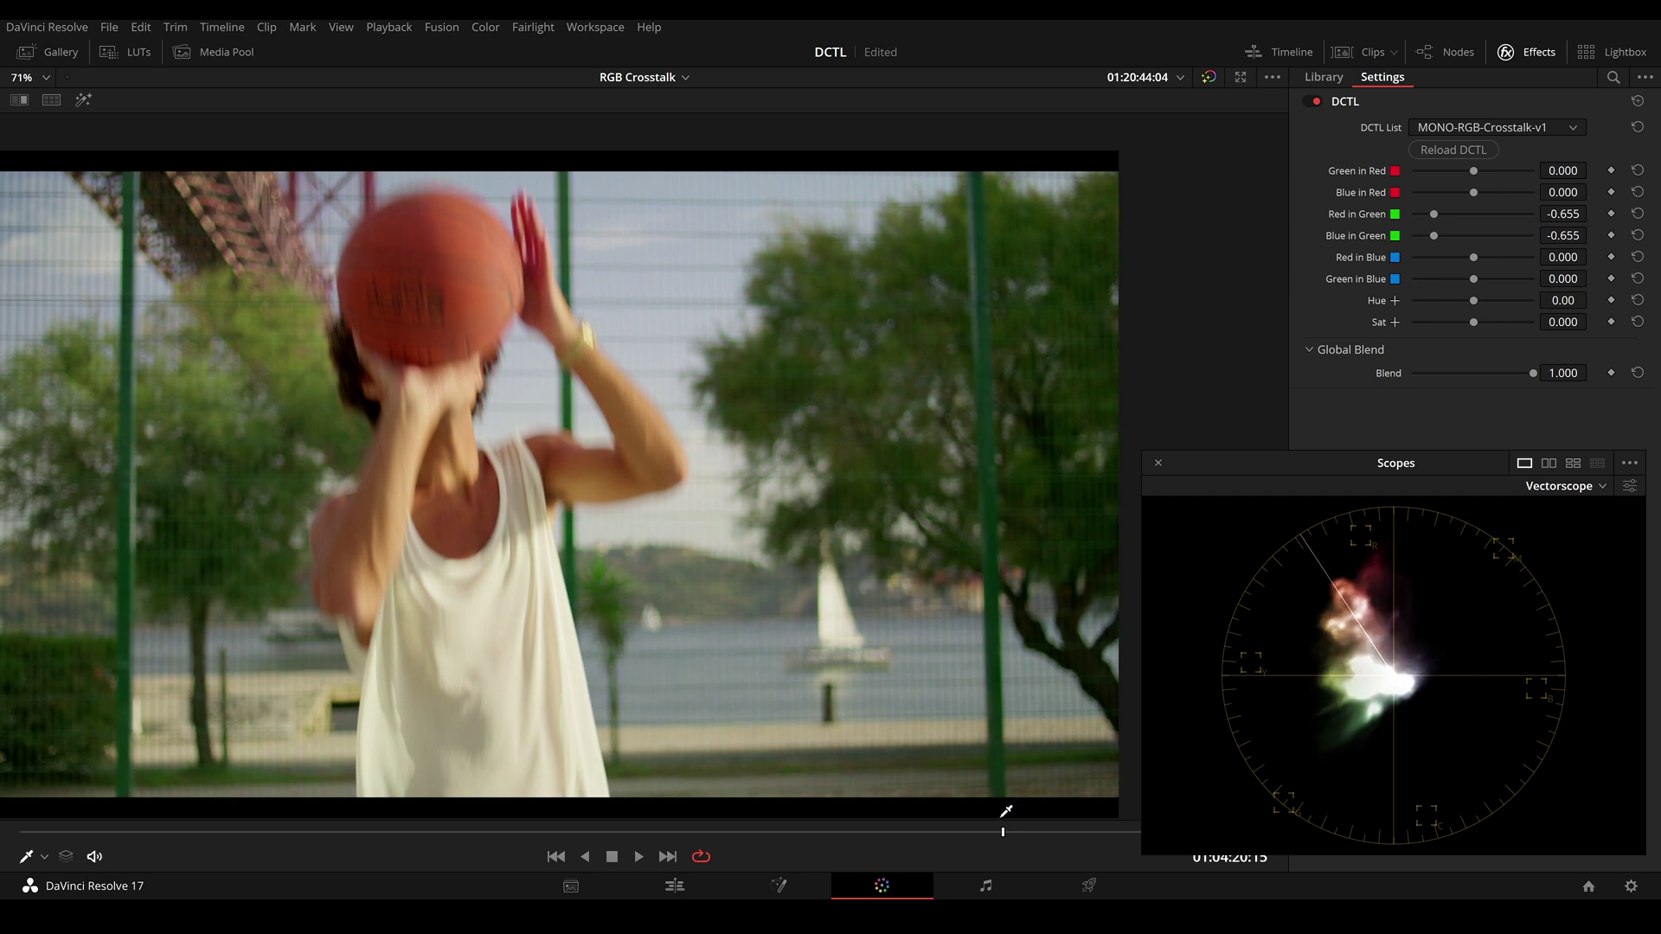
pyautogui.hotkey('ctrl', 'd')
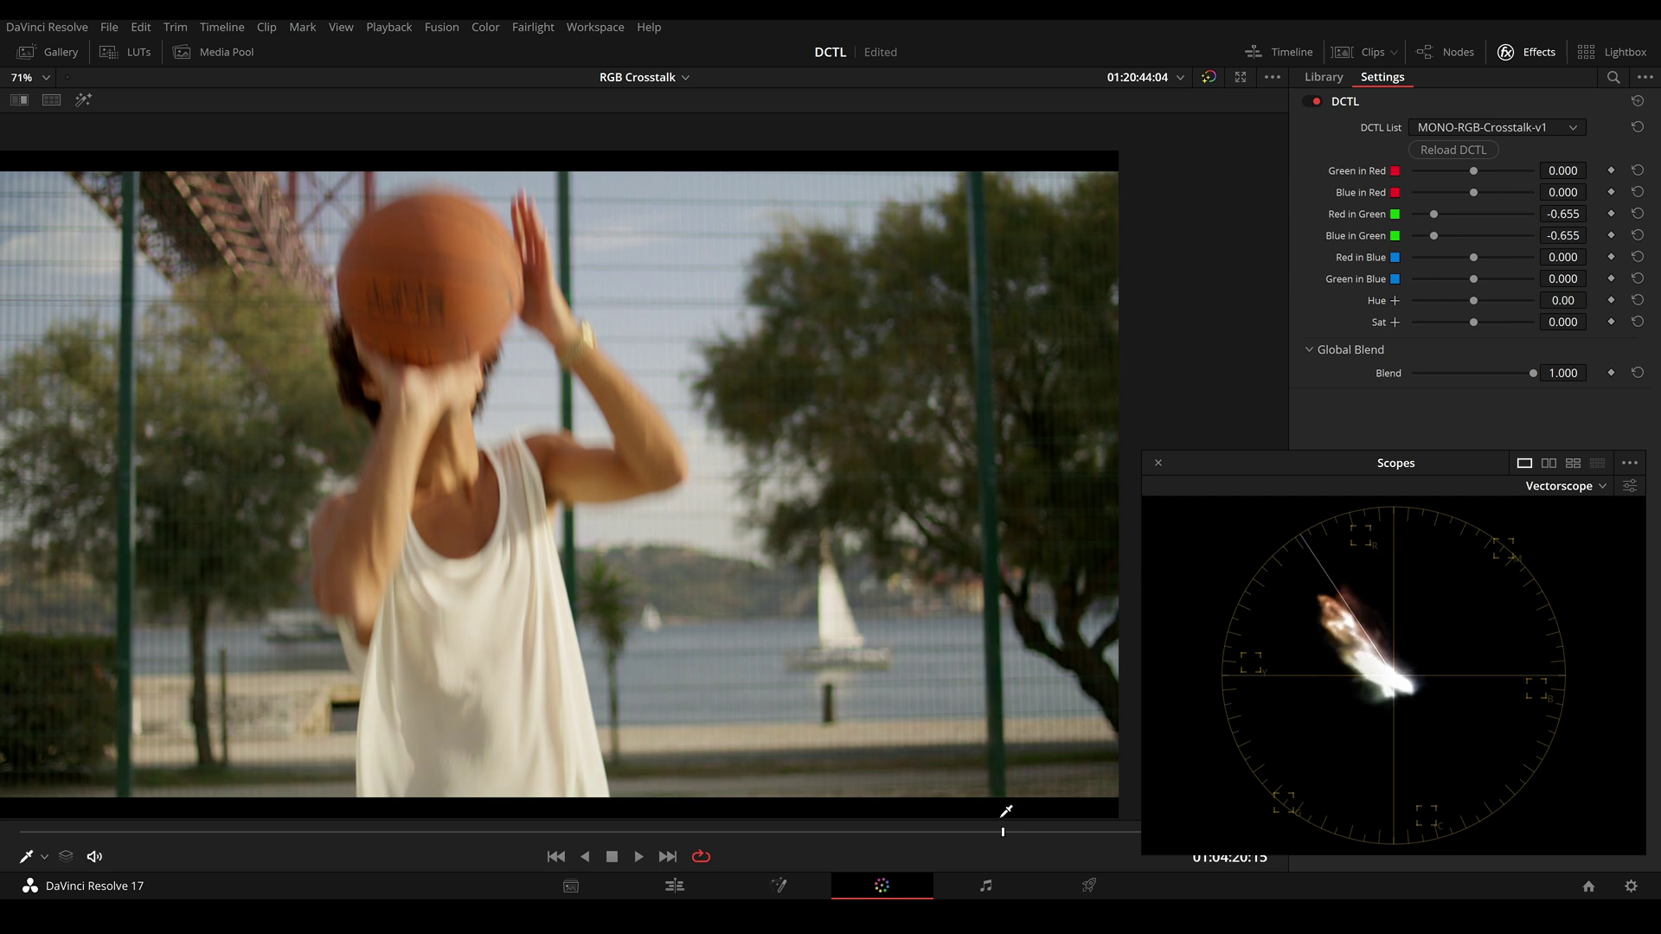
pyautogui.hotkey('ctrl', 'd')
pyautogui.moveTo(1001, 838); pyautogui.dragTo(197, 827)
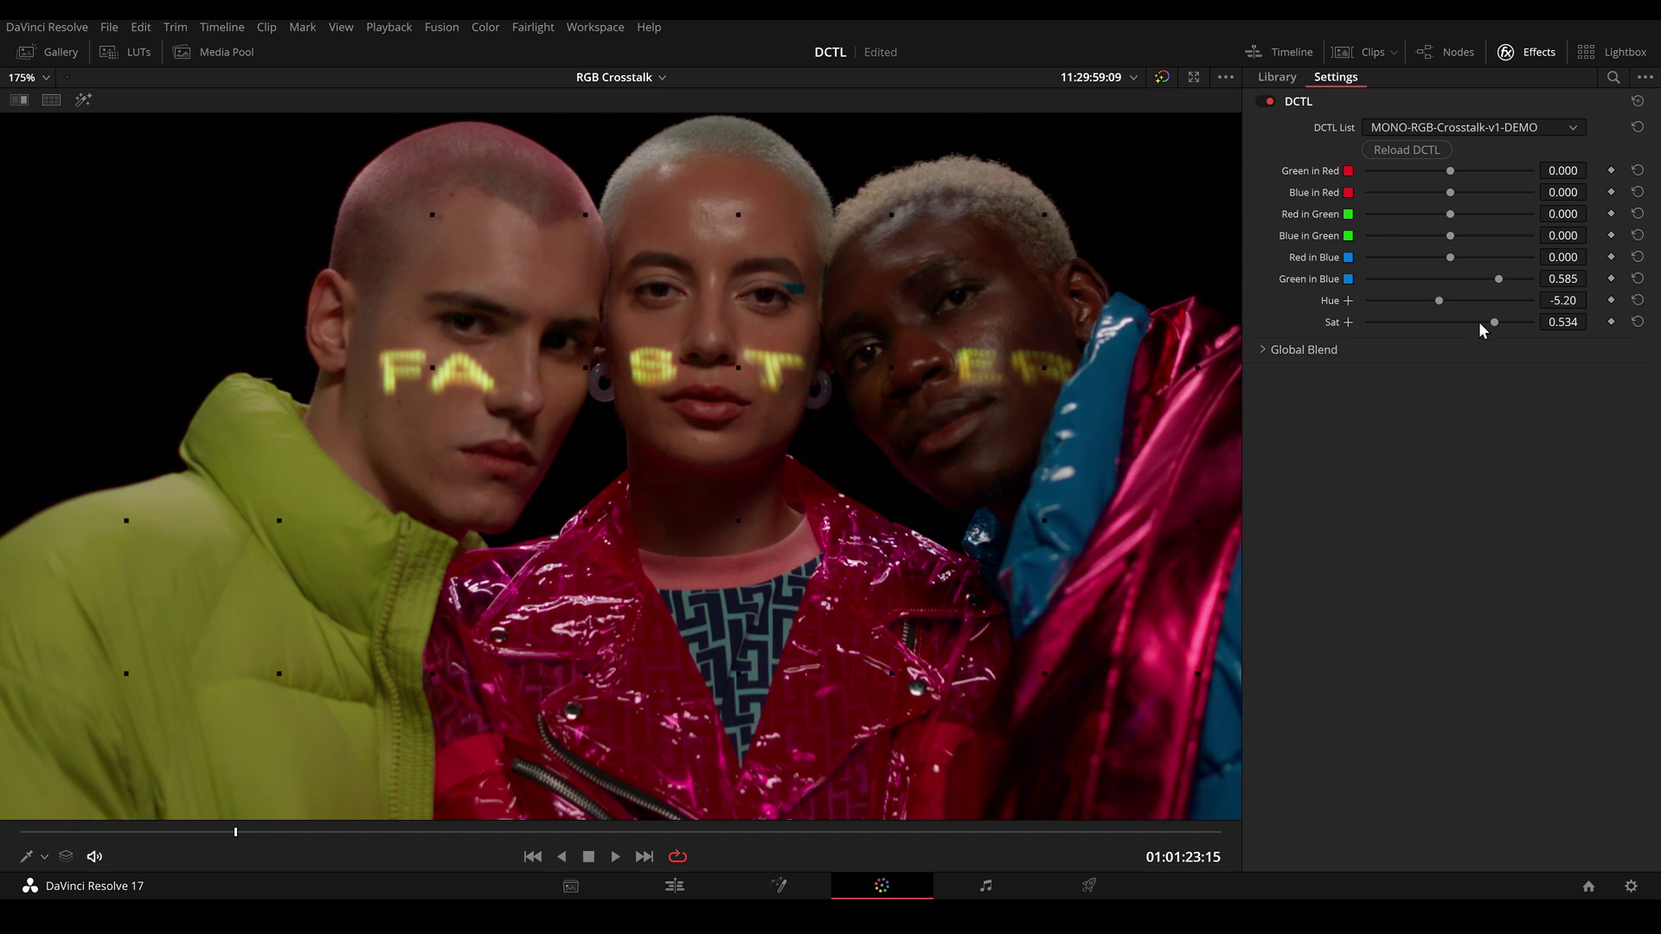
# - Inspect the yellow-green jacket in the three-person clip, and set Hue to -8.48 and Sat to 0.420
pyautogui.moveTo(436, 514); pyautogui.dragTo(993, 448)
pyautogui.scroll(3, 564, 536)
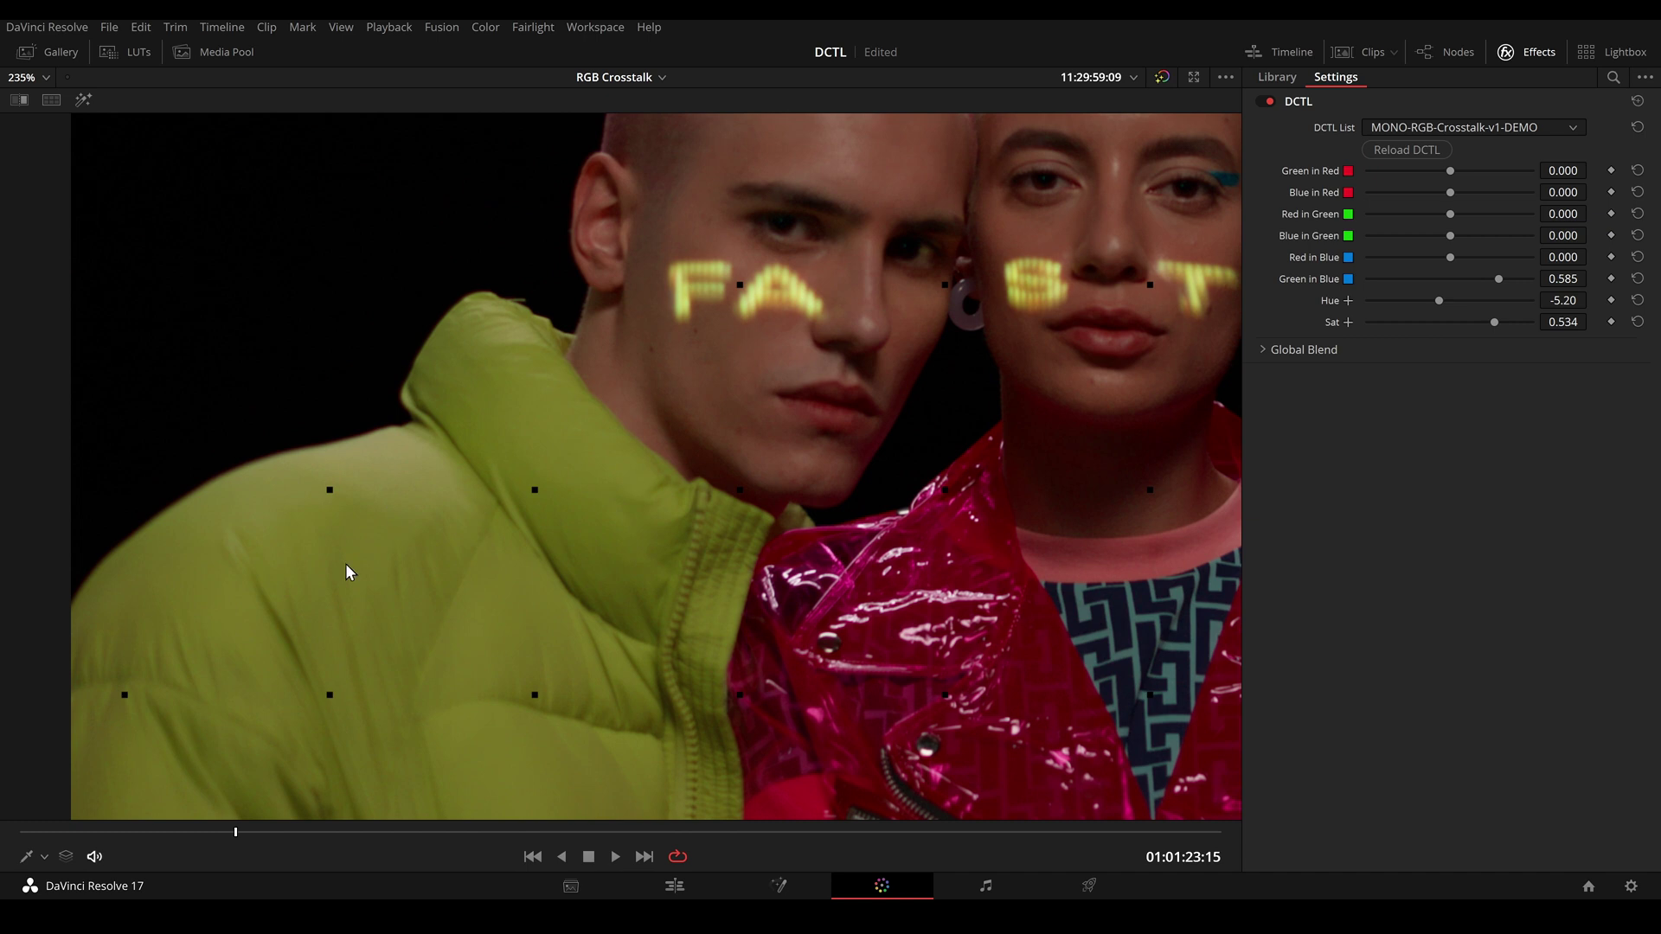
pyautogui.scroll(-5, 687, 547)
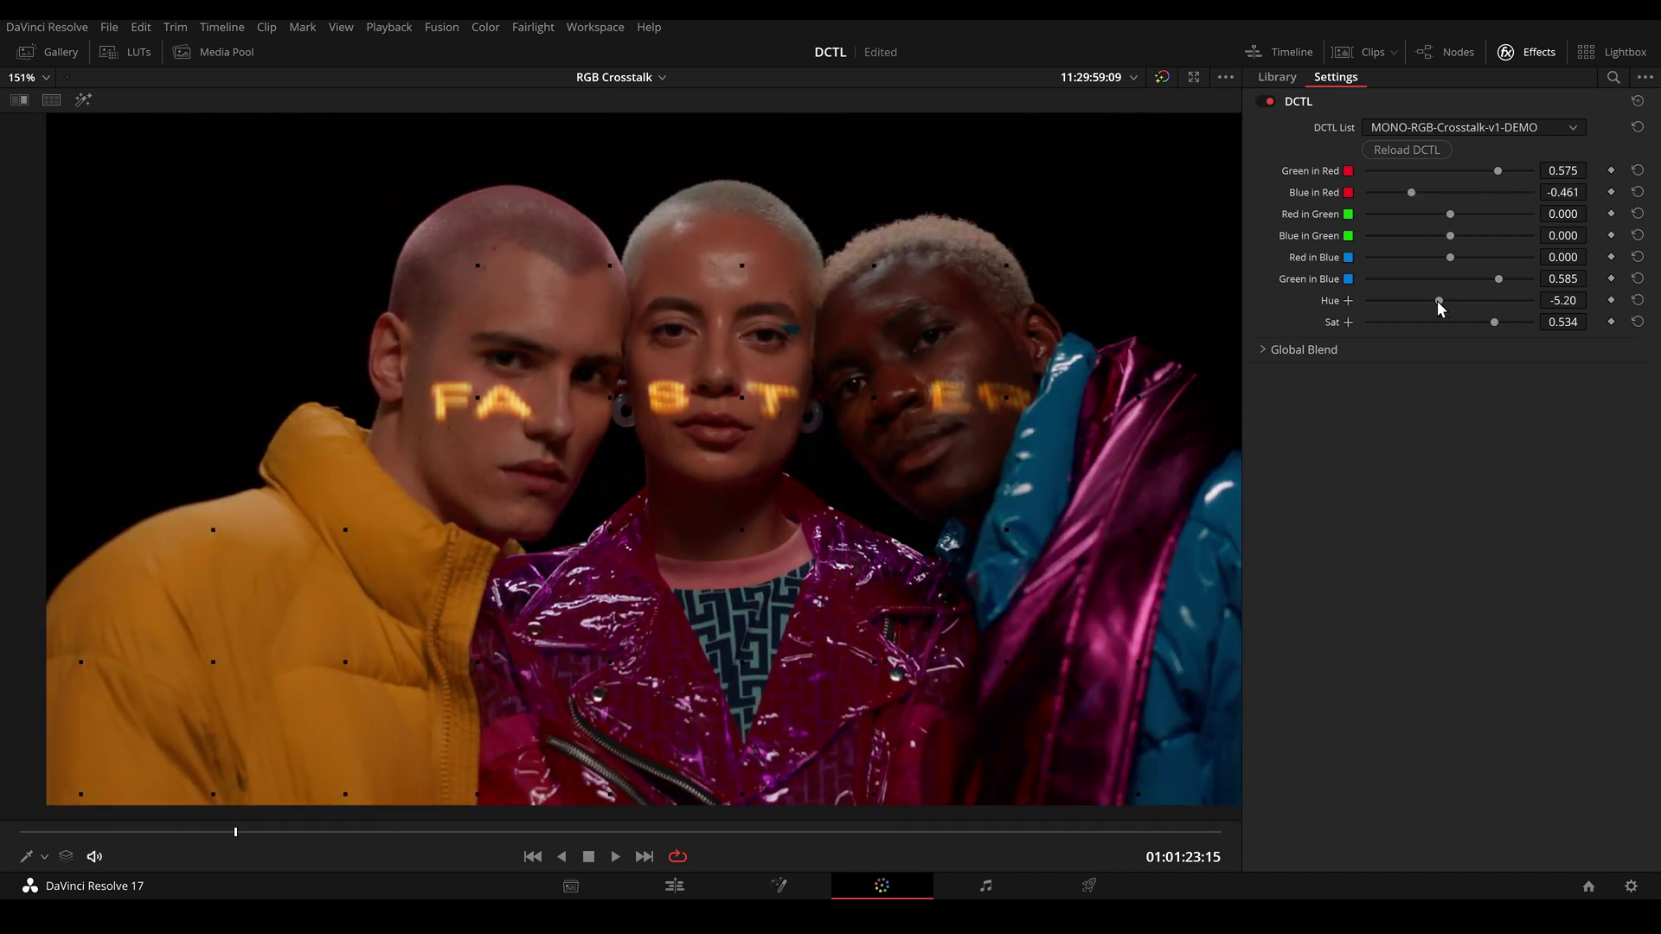
pyautogui.moveTo(1438, 301); pyautogui.dragTo(1432, 300)
pyautogui.moveTo(1493, 322); pyautogui.dragTo(1484, 323)
# - Reset Green in Red and Blue in Red to 0.000, and play the three-person clip from its first frame
pyautogui.click(21, 831)
pyautogui.doubleClick(1322, 192)
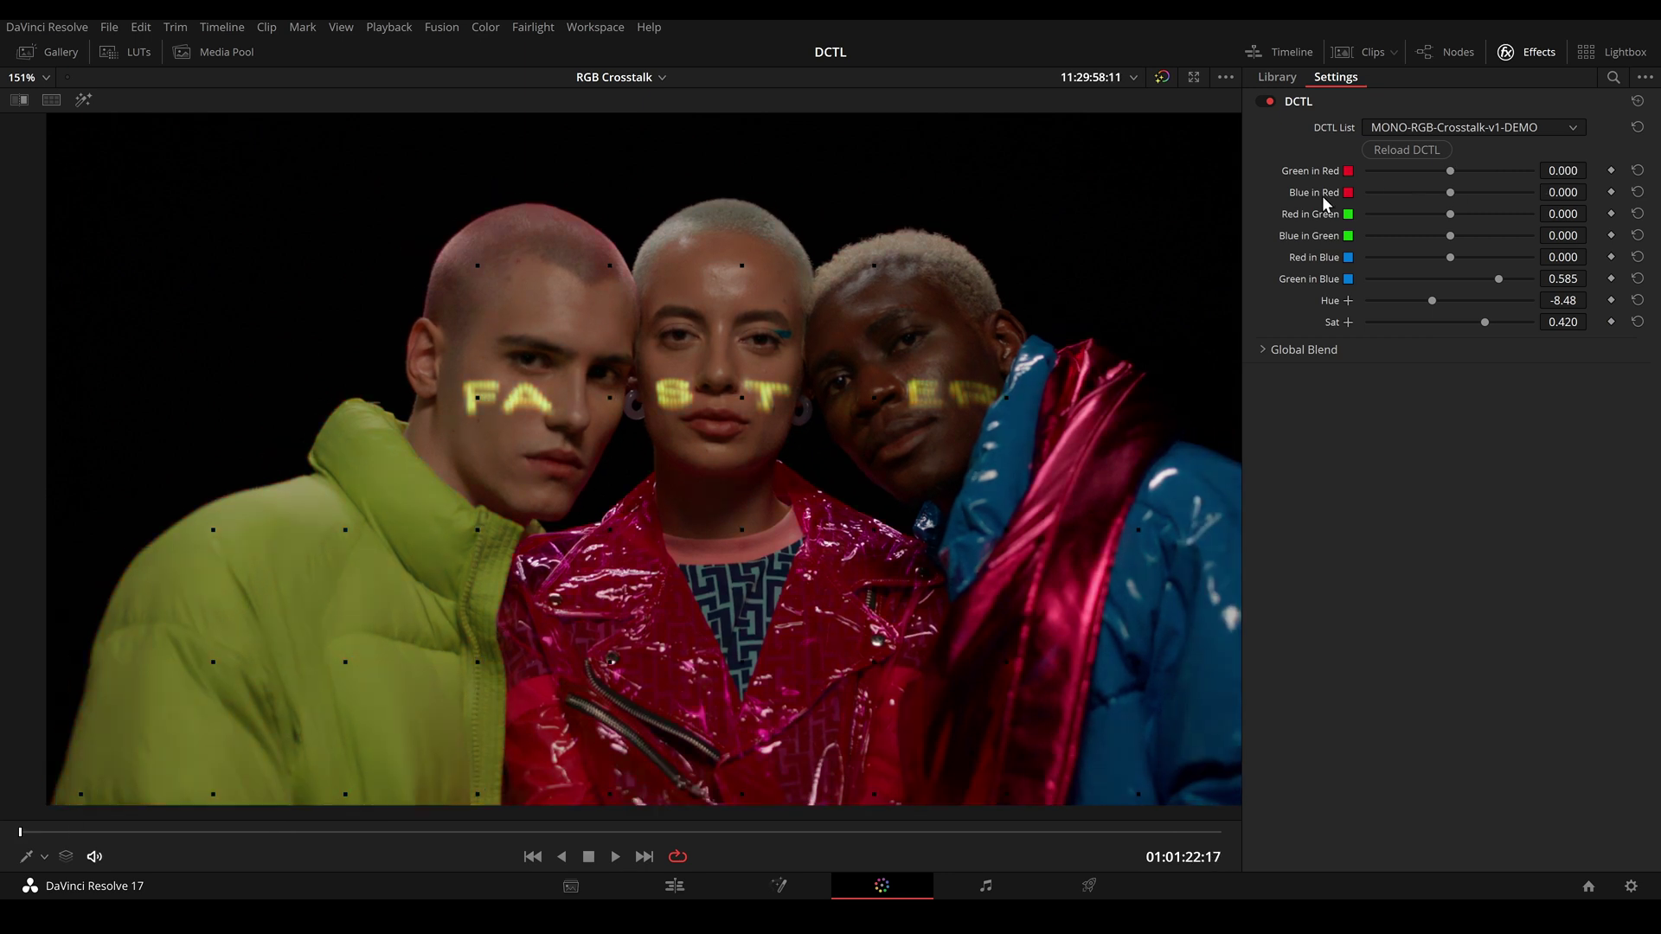
pyautogui.press('space')
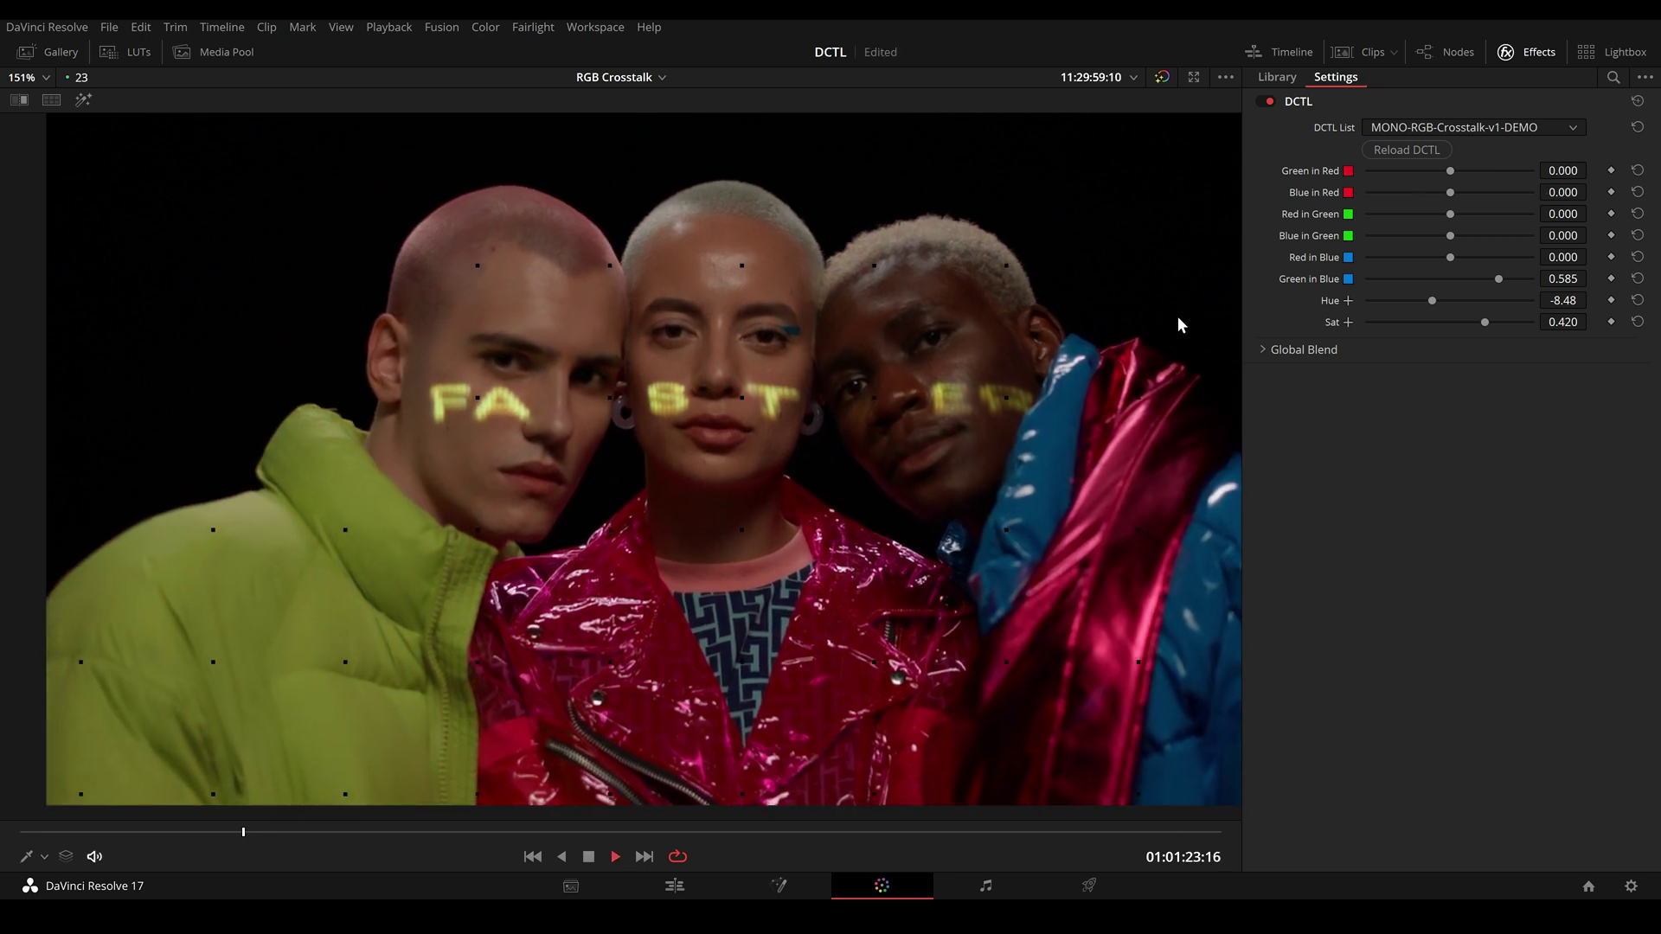